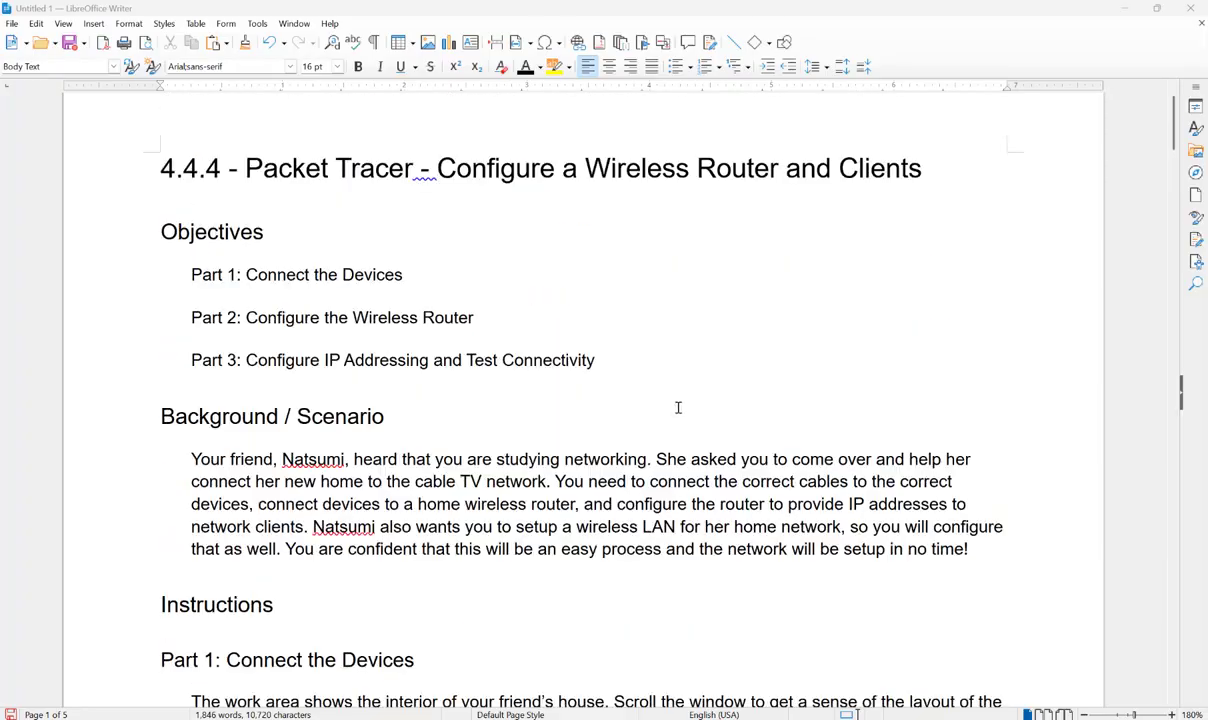
- Scroll the lab document past the objectives and scenario down to Step 1: Connect the coaxial cables
scroll(709, 440, down, 6)
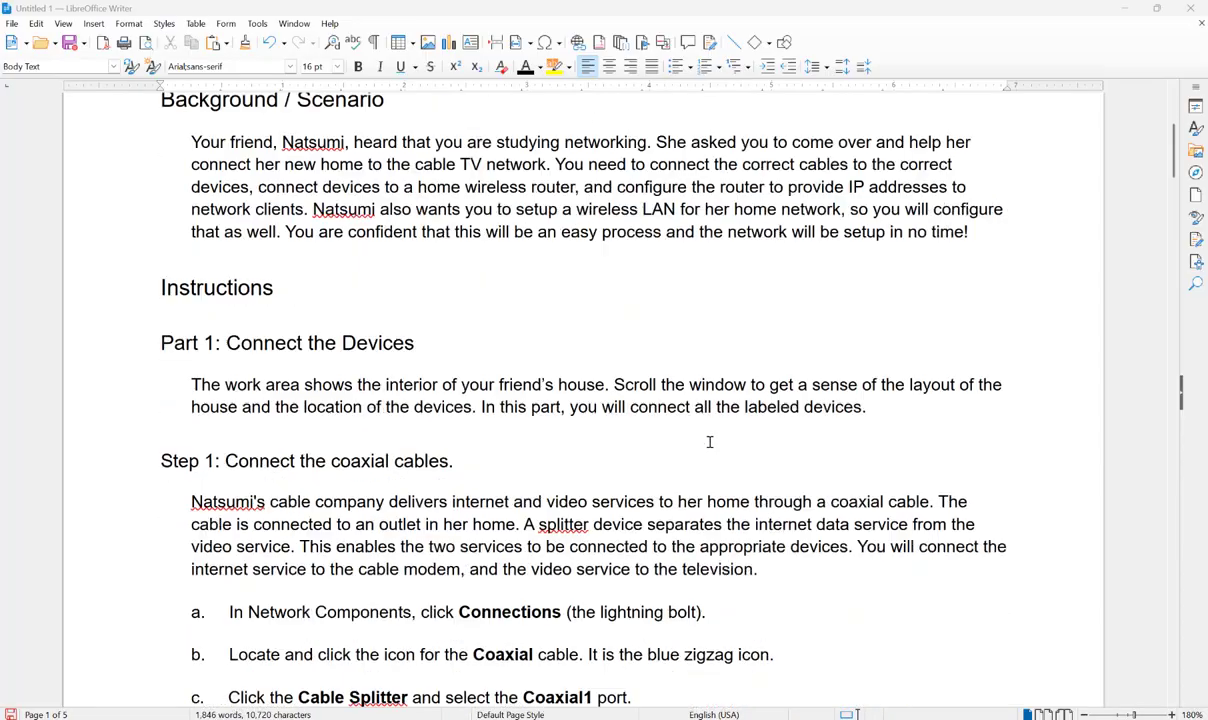
scroll(709, 441, down, 2)
scroll(717, 440, up, 3)
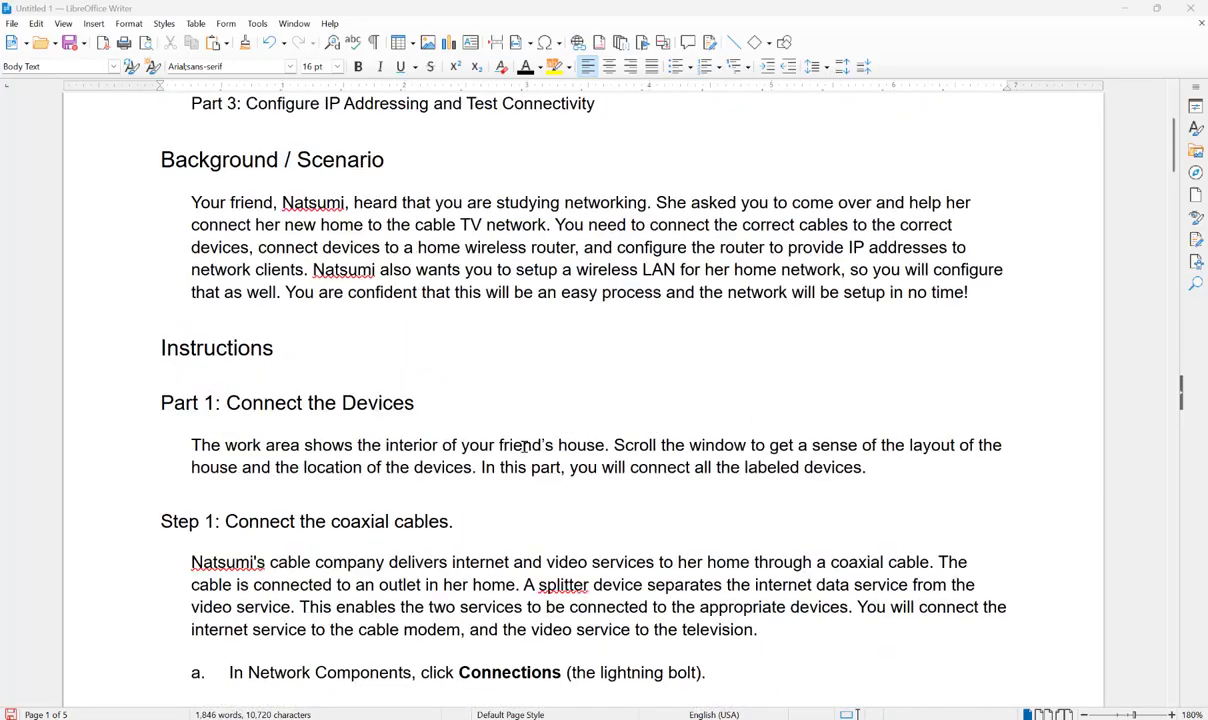
scroll(525, 446, up, 5)
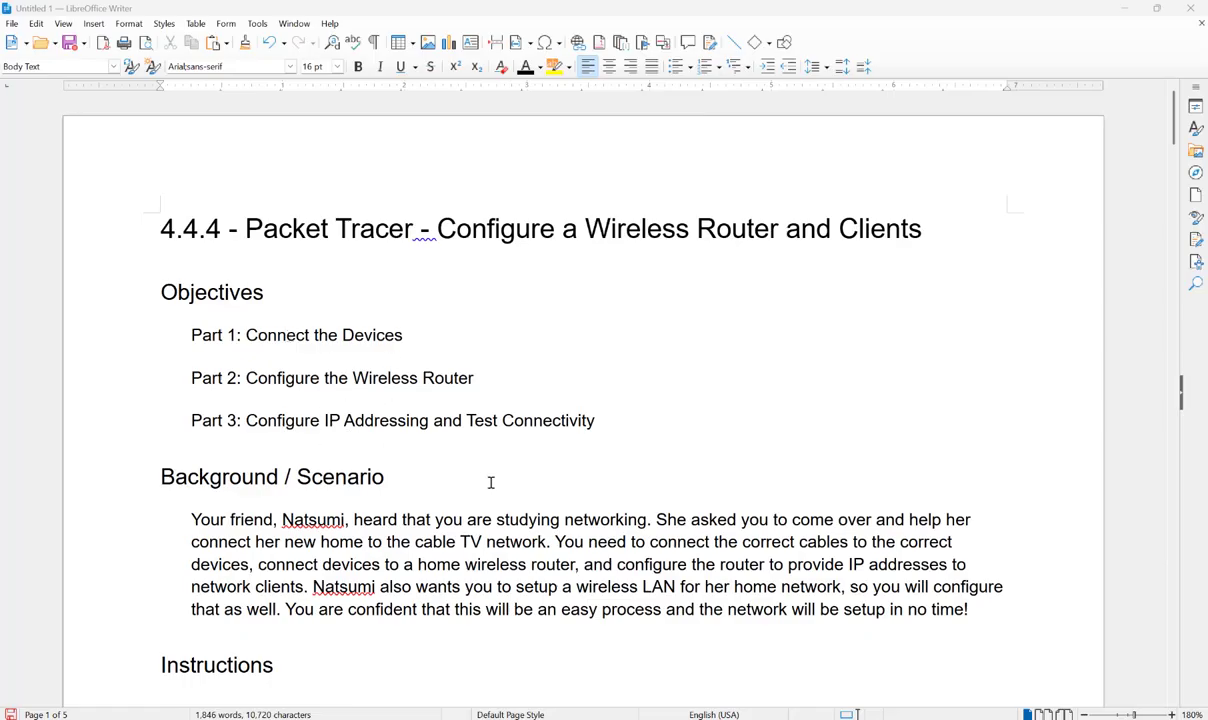
scroll(496, 493, down, 3)
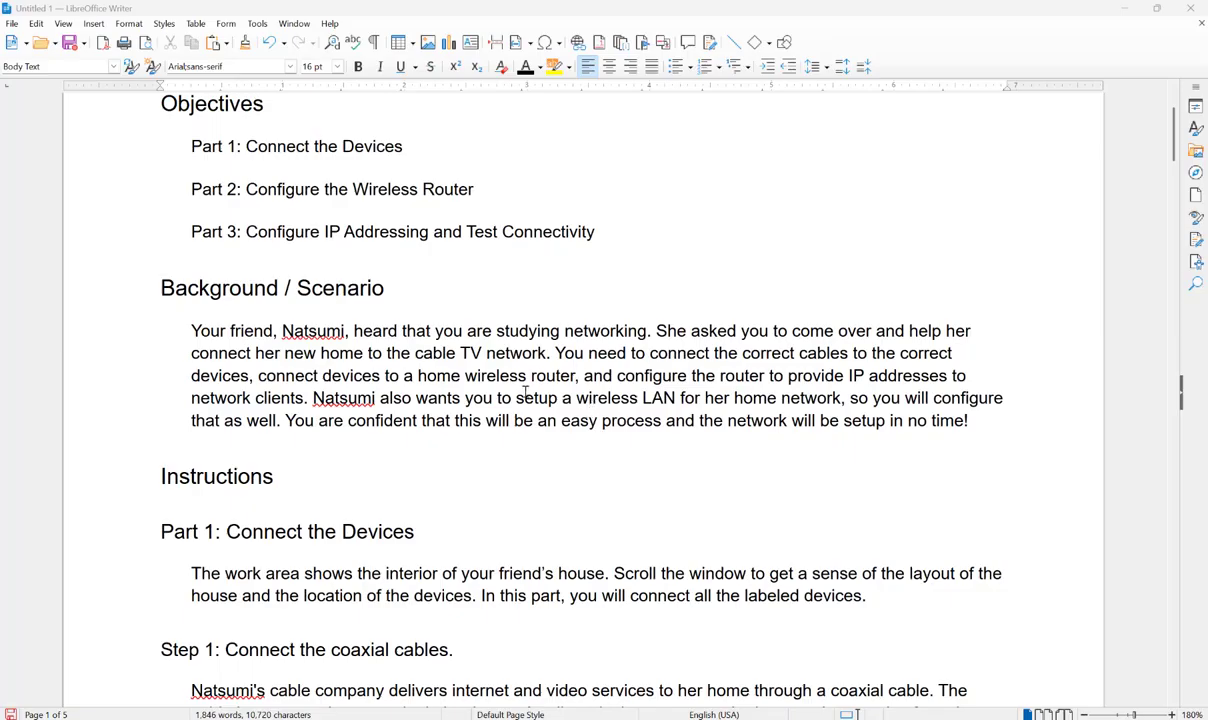
scroll(527, 397, down, 6)
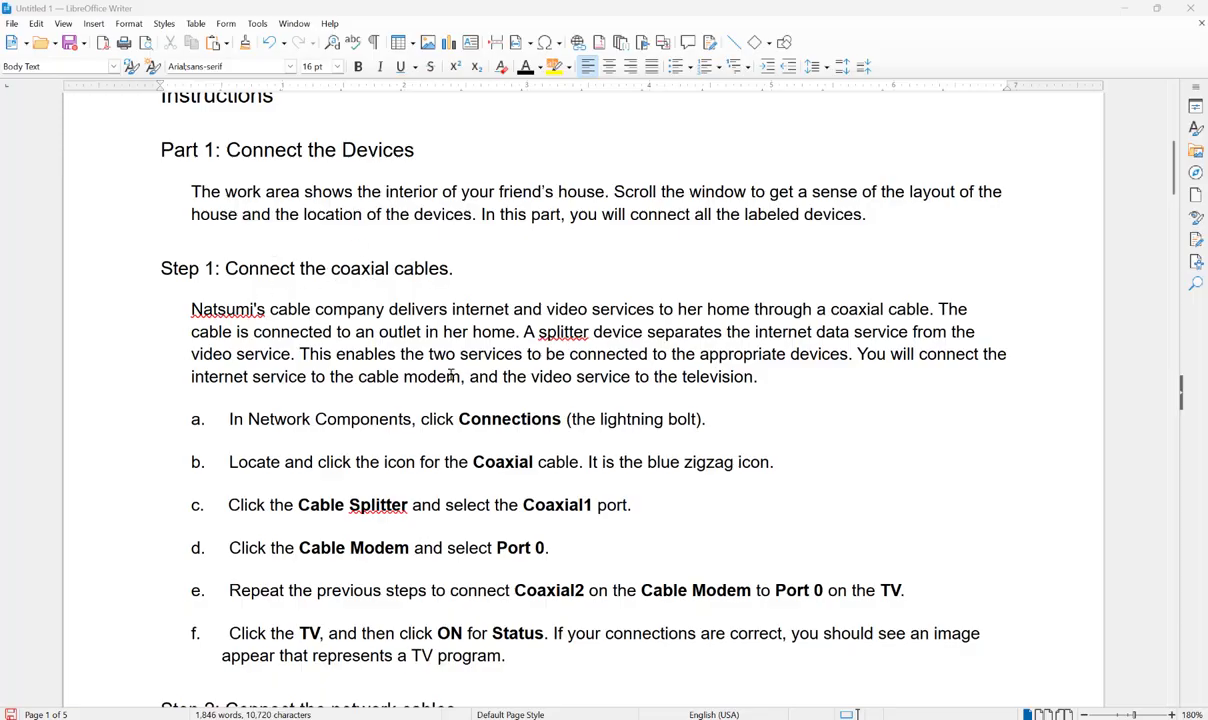
- Read the rest of Step 1, then bring the Packet Tracer home network workspace to the front
scroll(448, 373, down, 1)
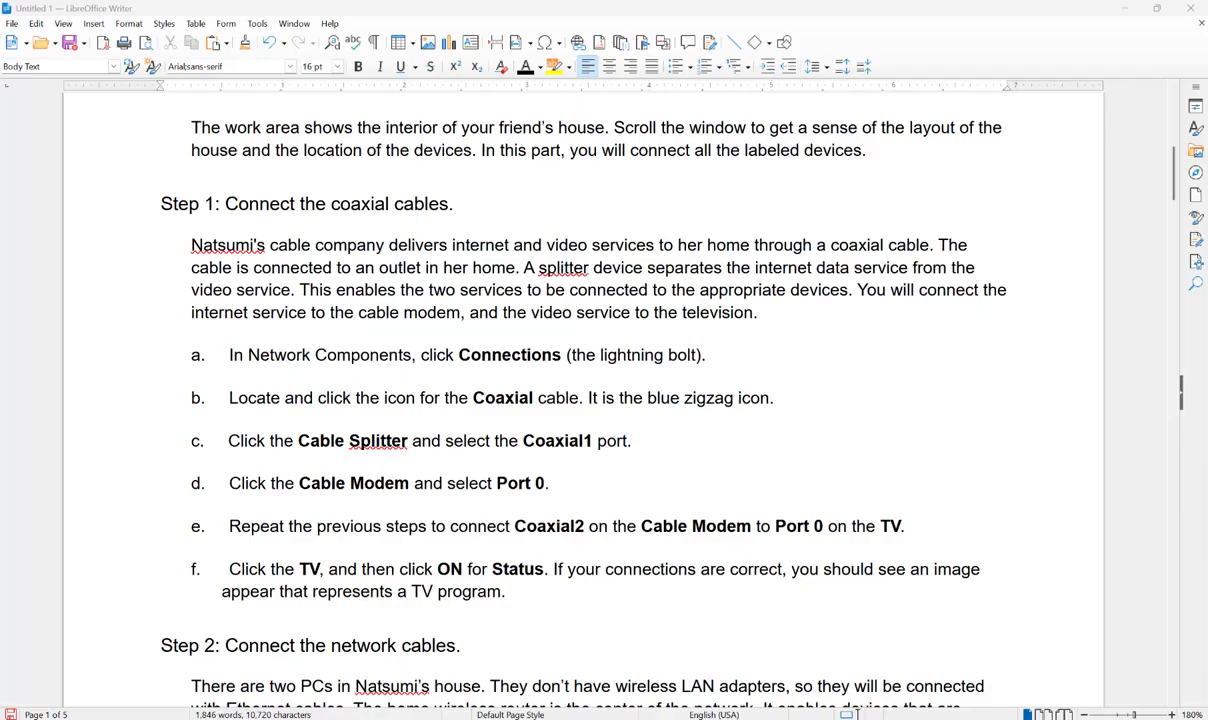
click(868, 718)
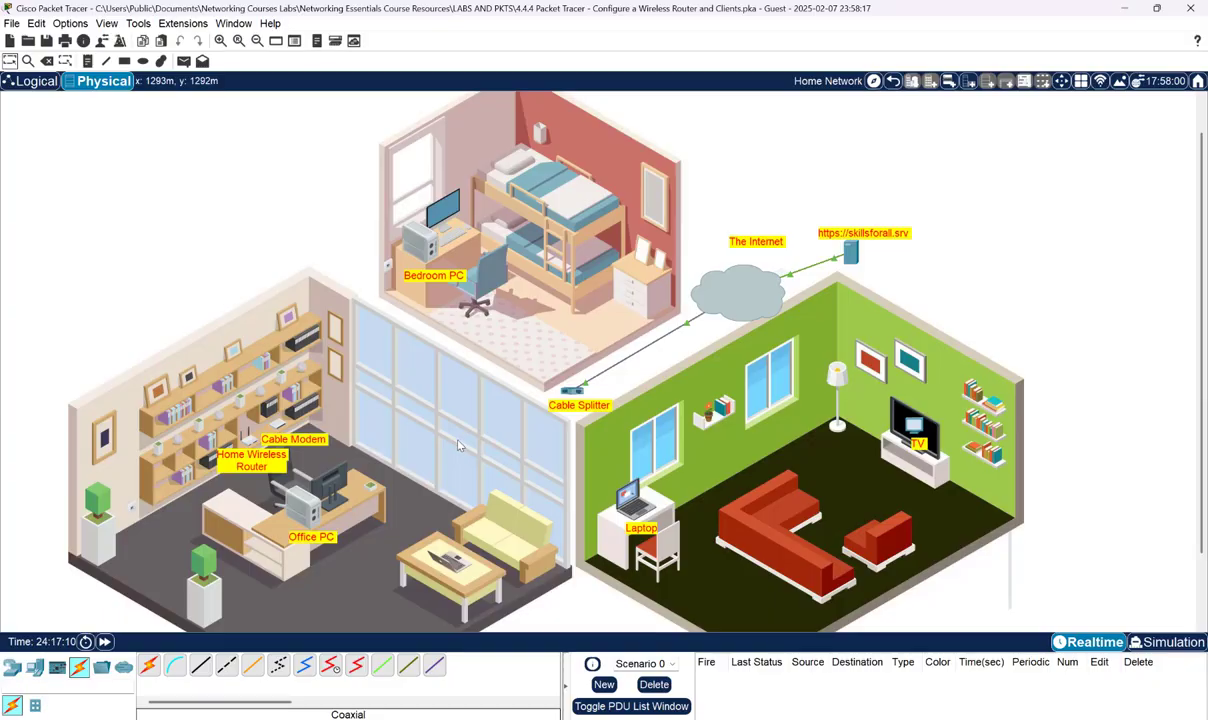
- Run a coaxial cable from the Cable Splitter's Coaxial1 to the Cable Modem's Port 0, then return to Writer
click(303, 668)
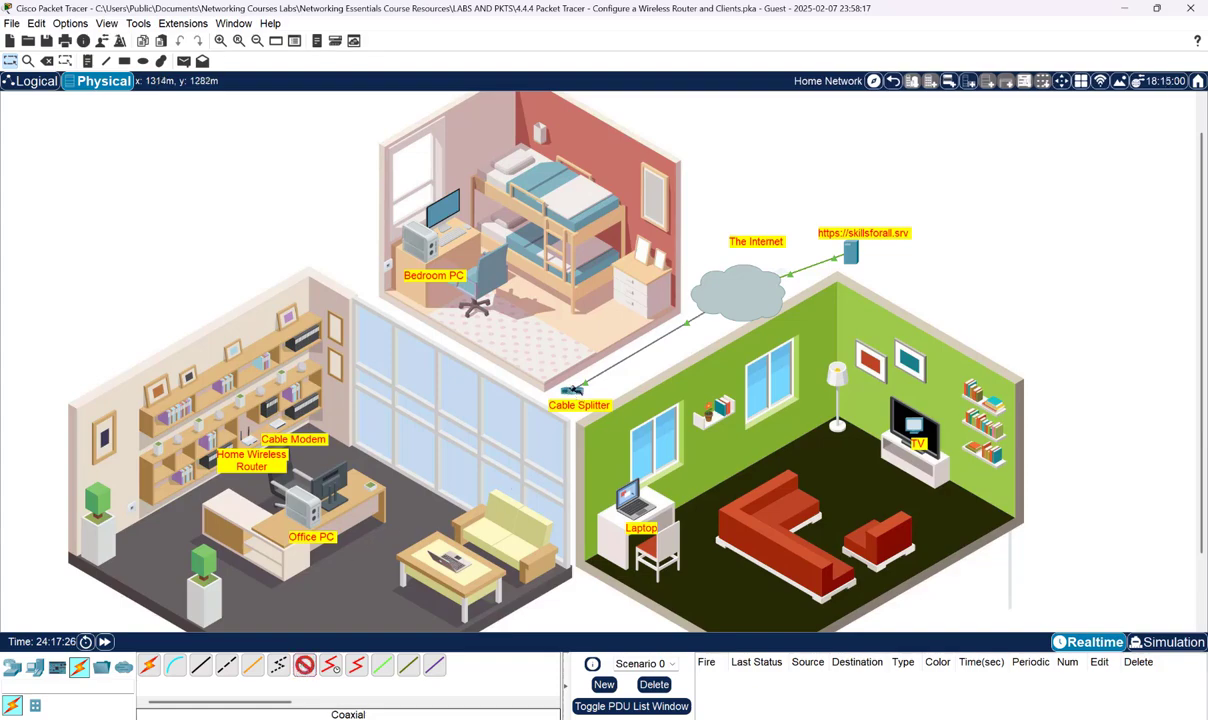
click(573, 390)
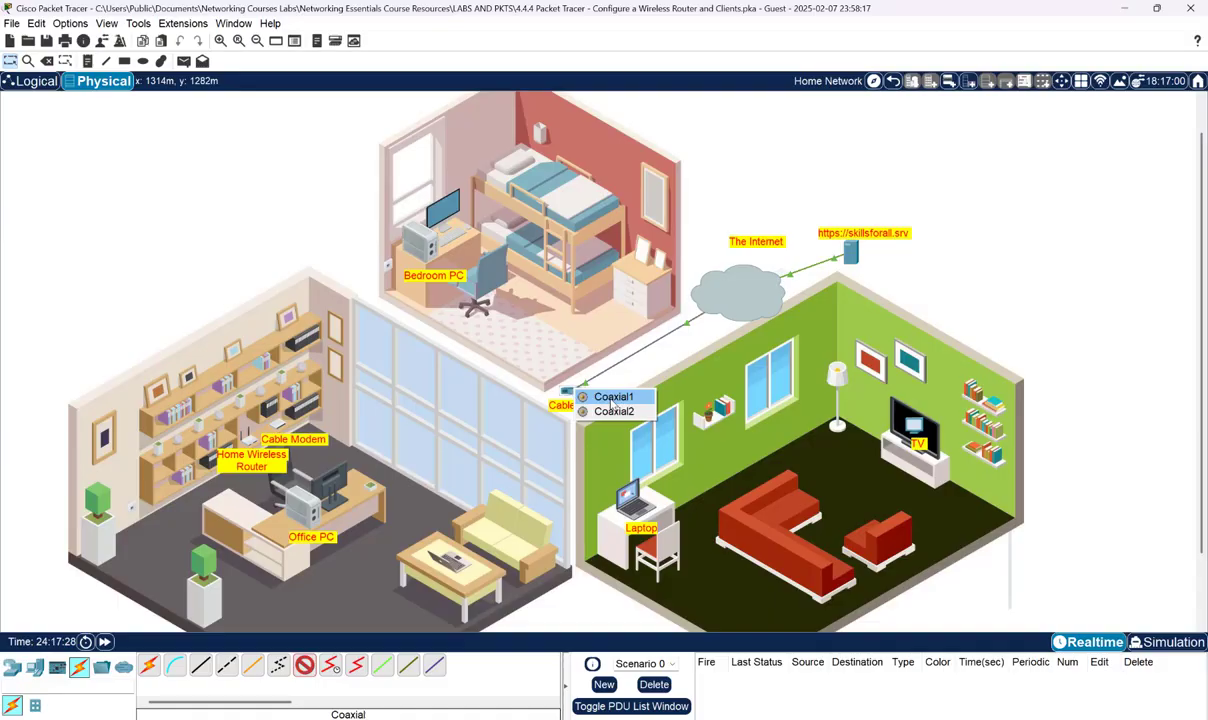
click(612, 399)
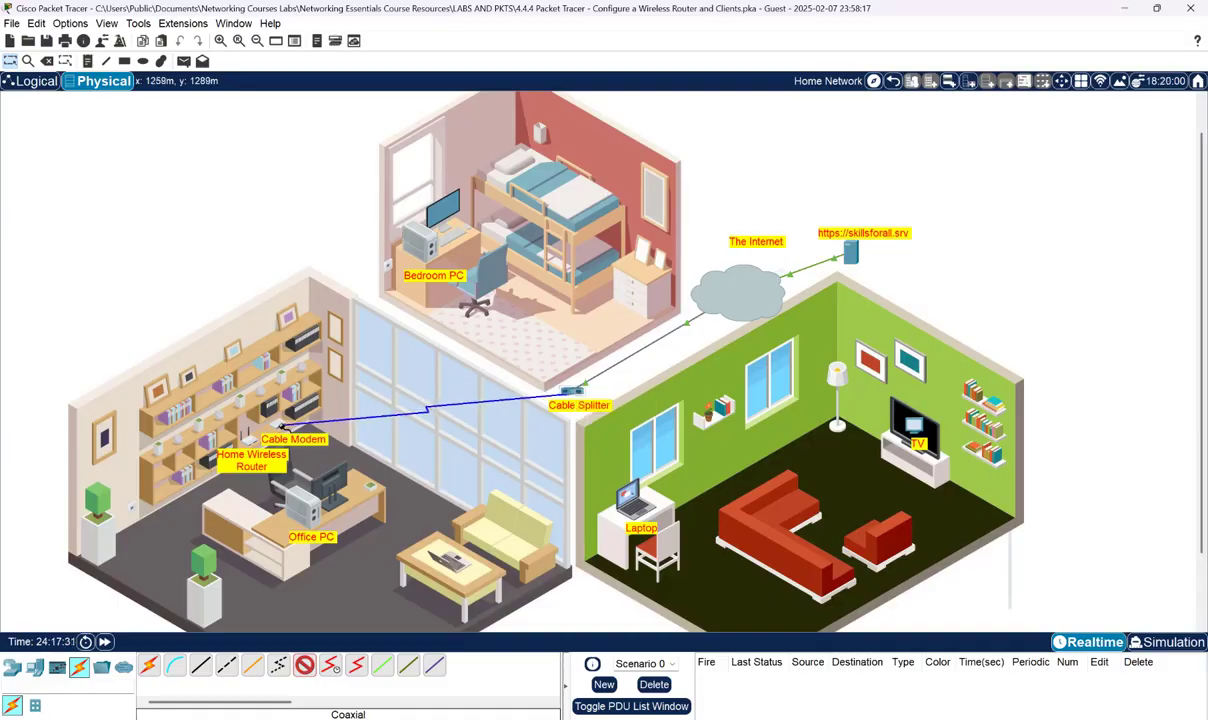
click(284, 425)
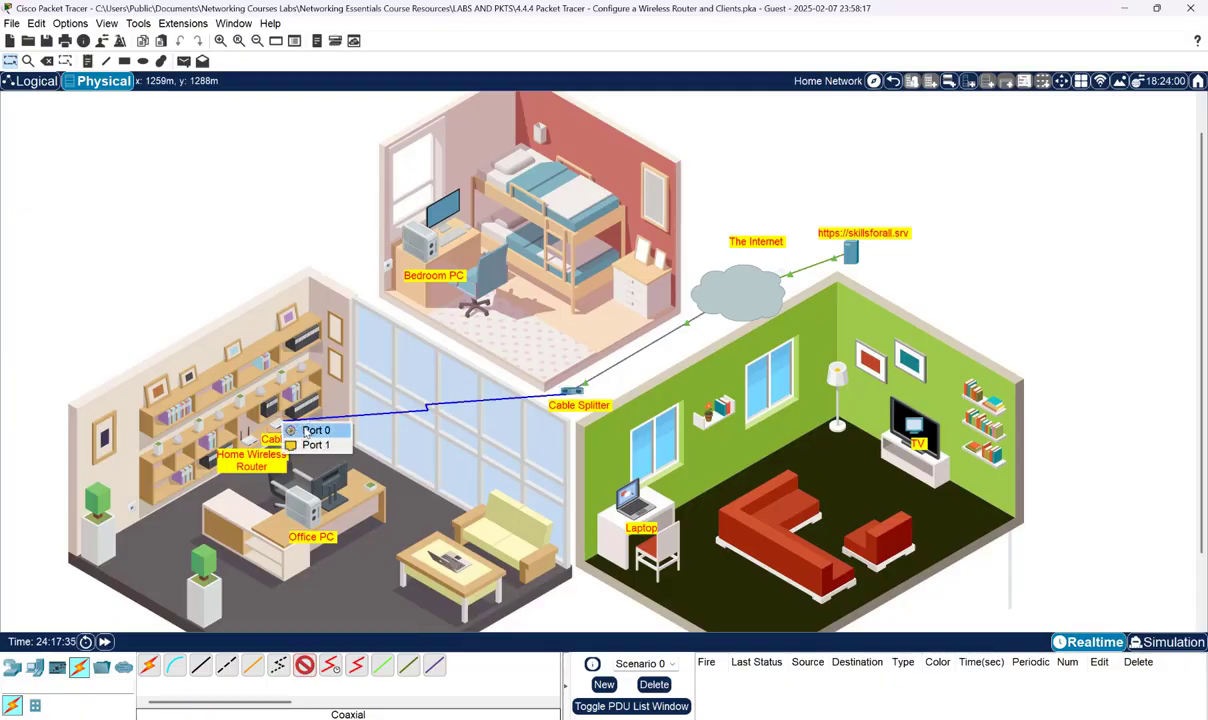
click(306, 431)
mouse_move(932, 718)
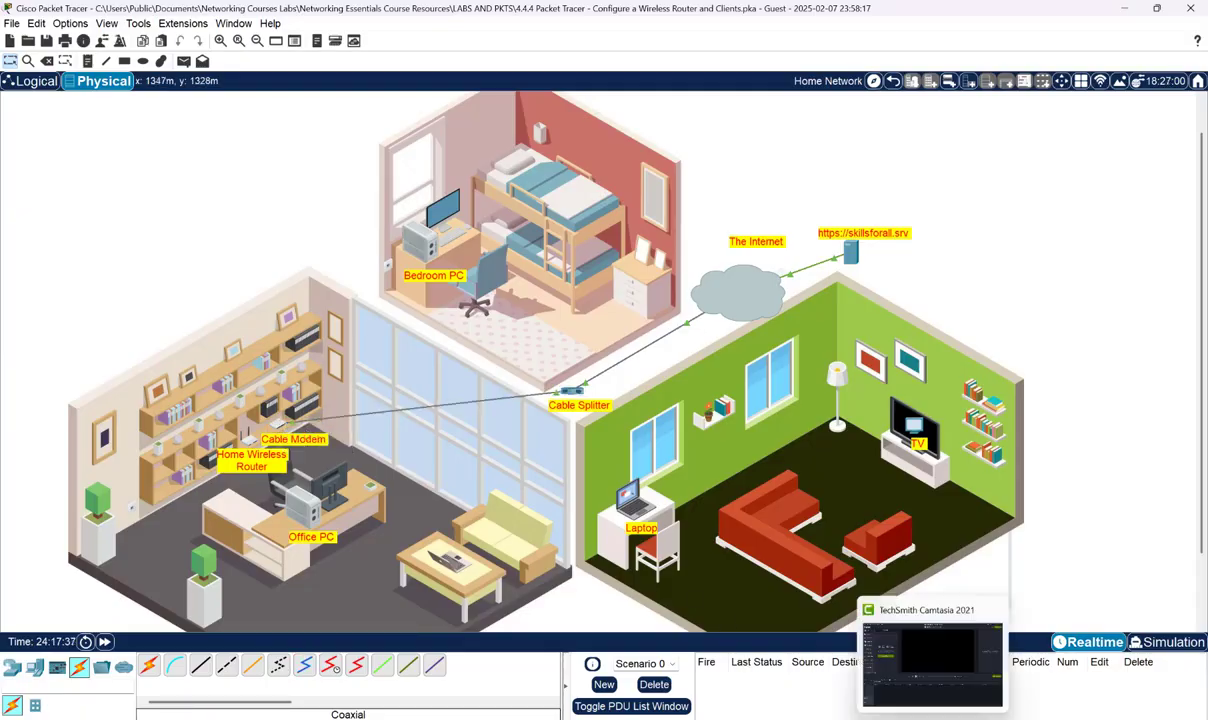
click(902, 718)
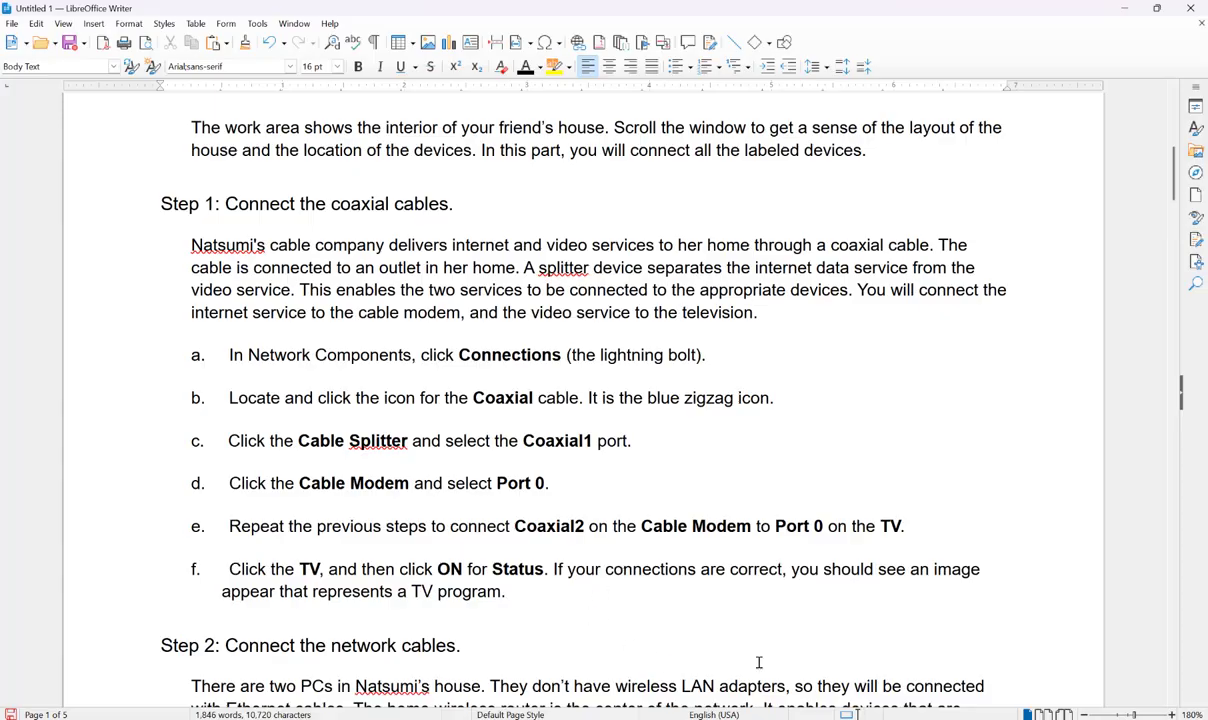
- Link the Cable Splitter's Coaxial2 port to the TV's Port 0 by coaxial cable and fast-forward time
click(1121, 7)
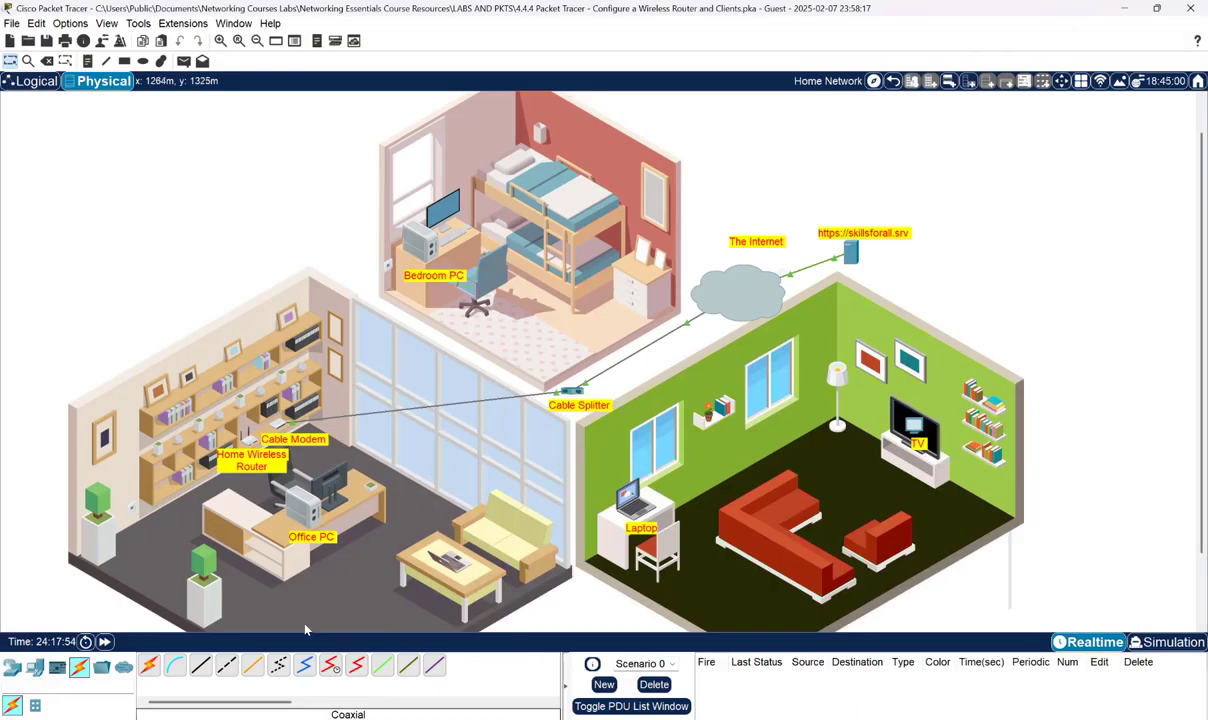
click(307, 669)
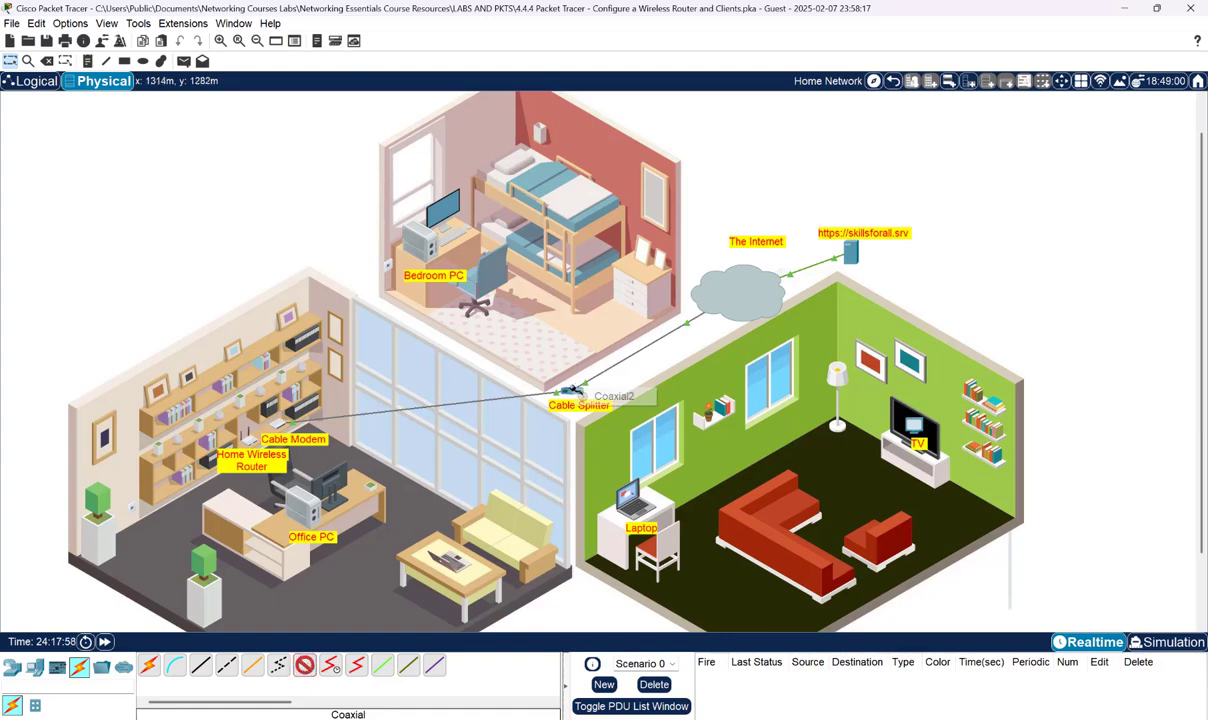
click(572, 391)
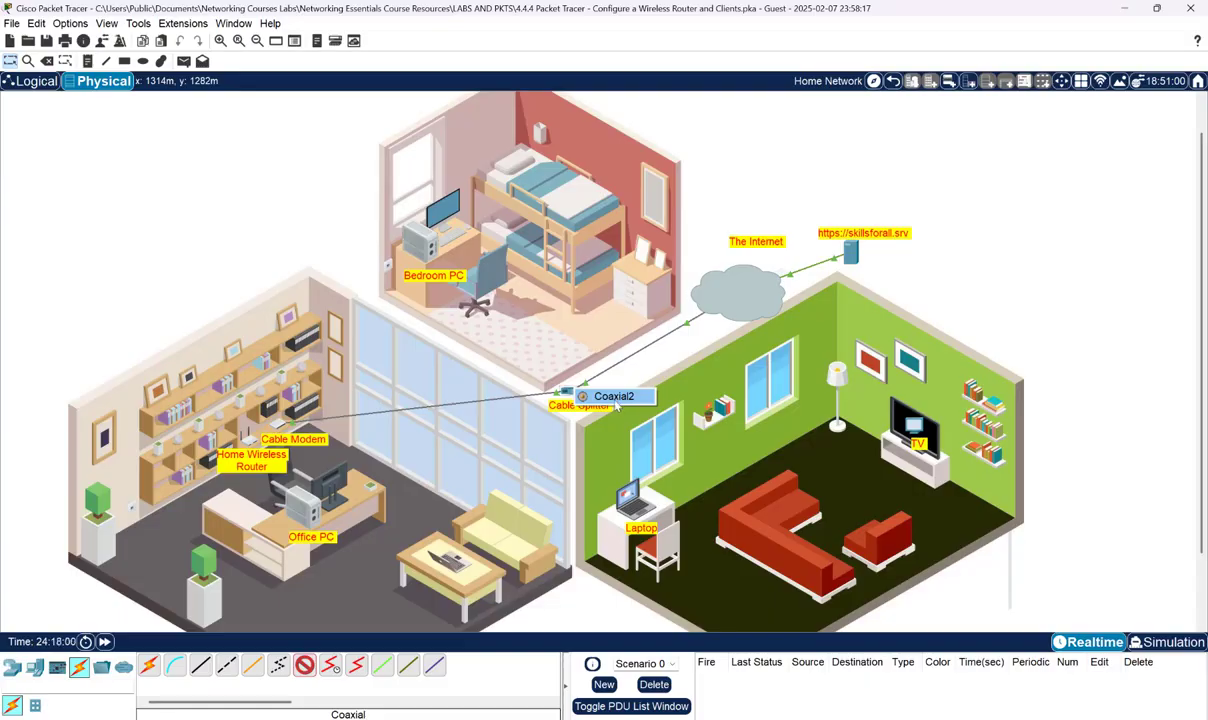
click(616, 398)
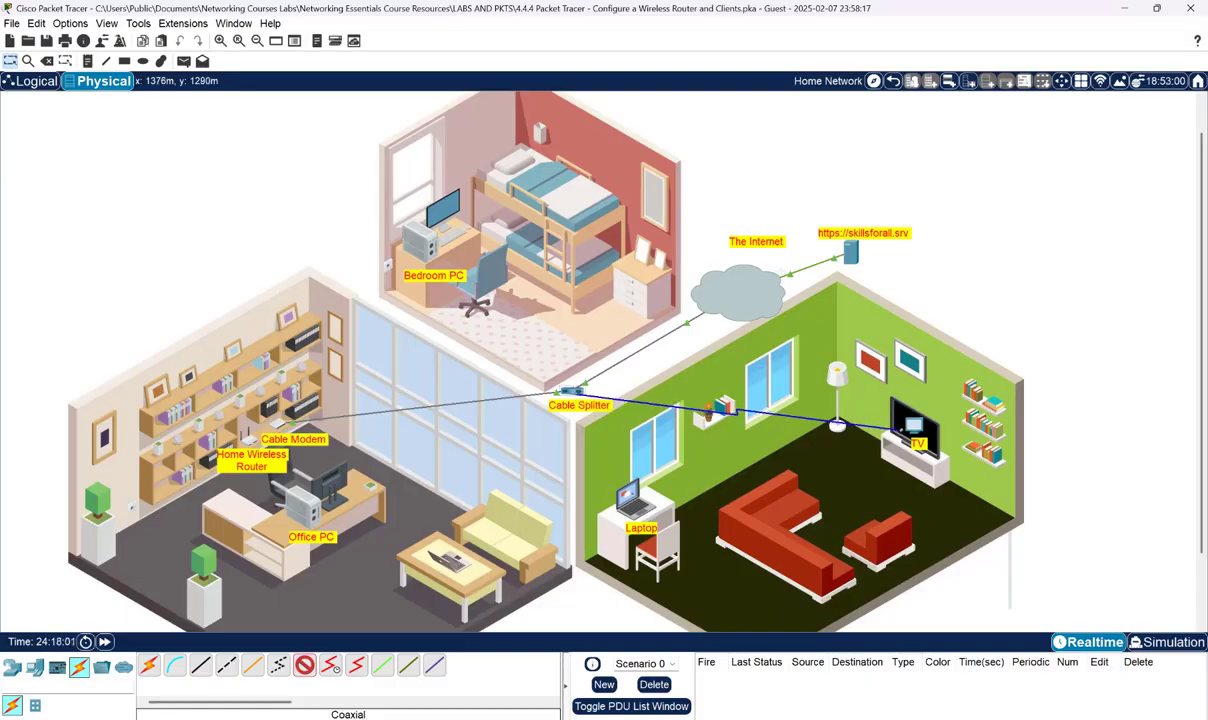
click(915, 436)
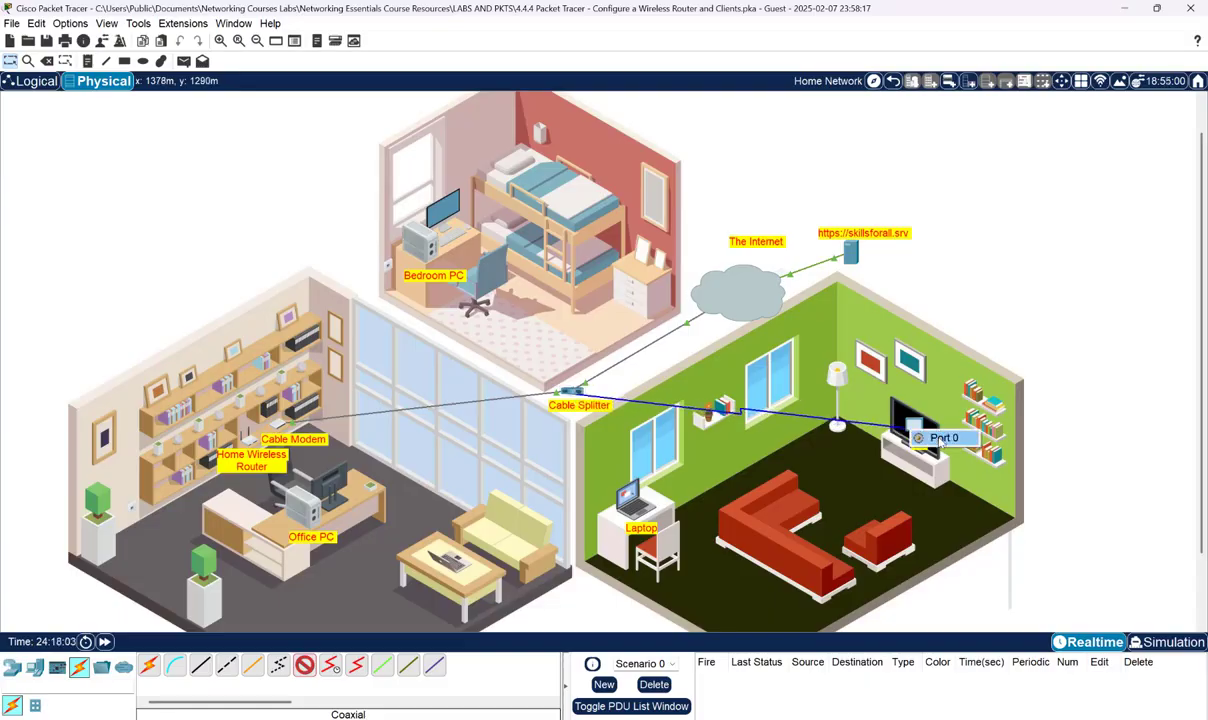
click(941, 440)
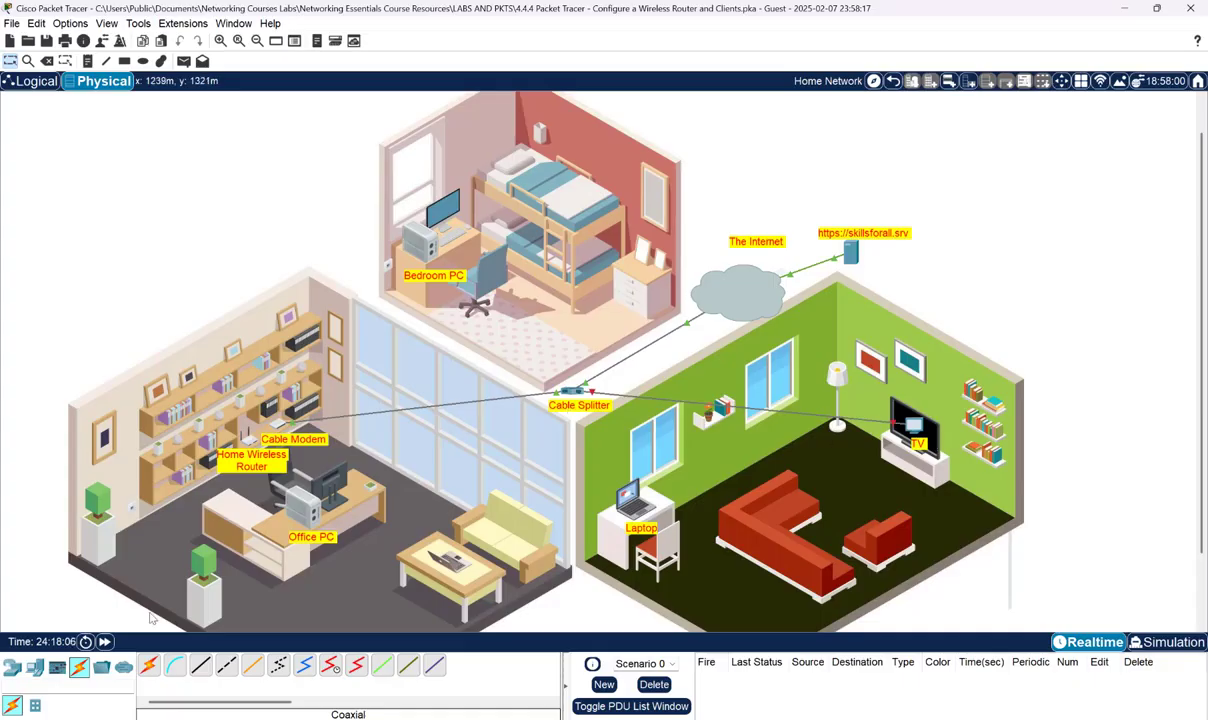
click(104, 642)
key(alt+Tab)
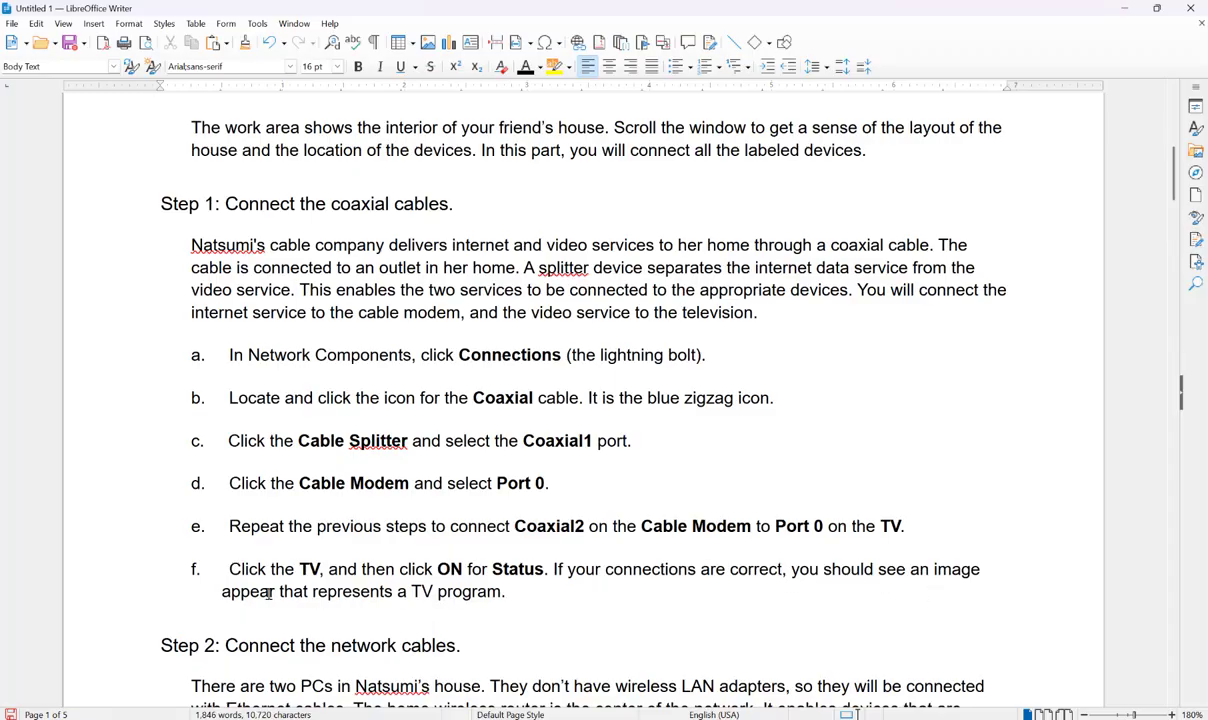
- Set the TV0 device's Physical status to ON so it shows a program, then return to Writer
mouse_move(901, 719)
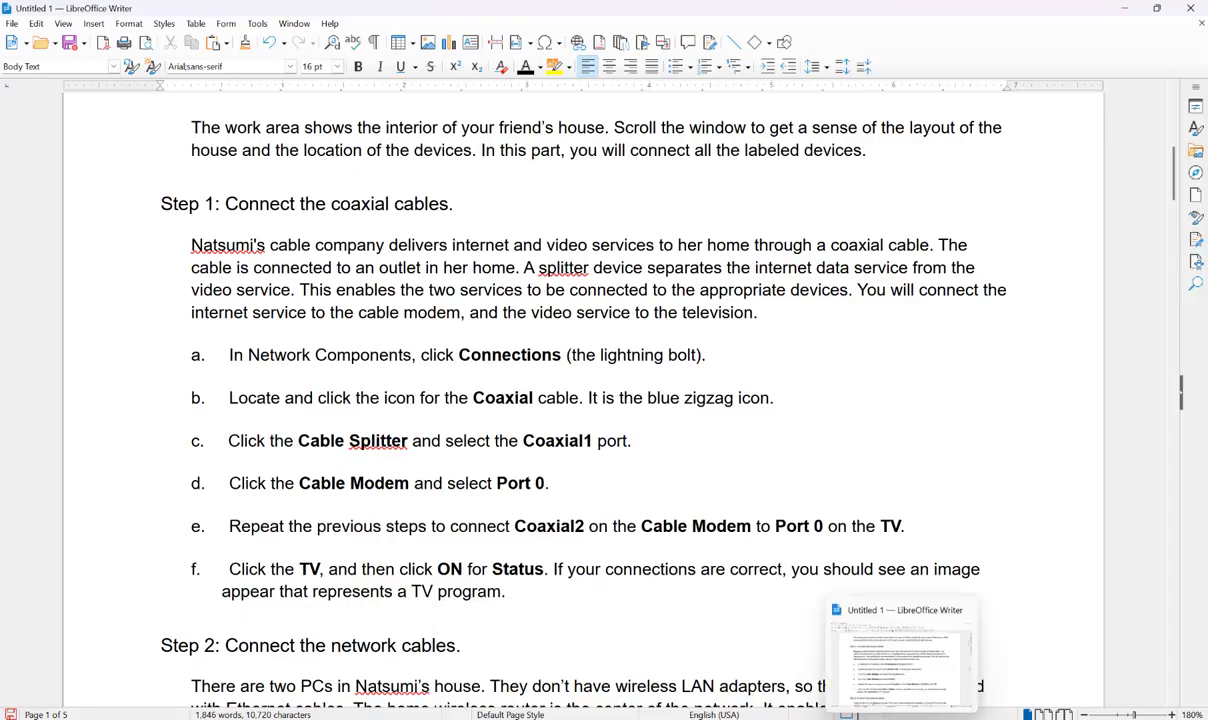
click(1124, 8)
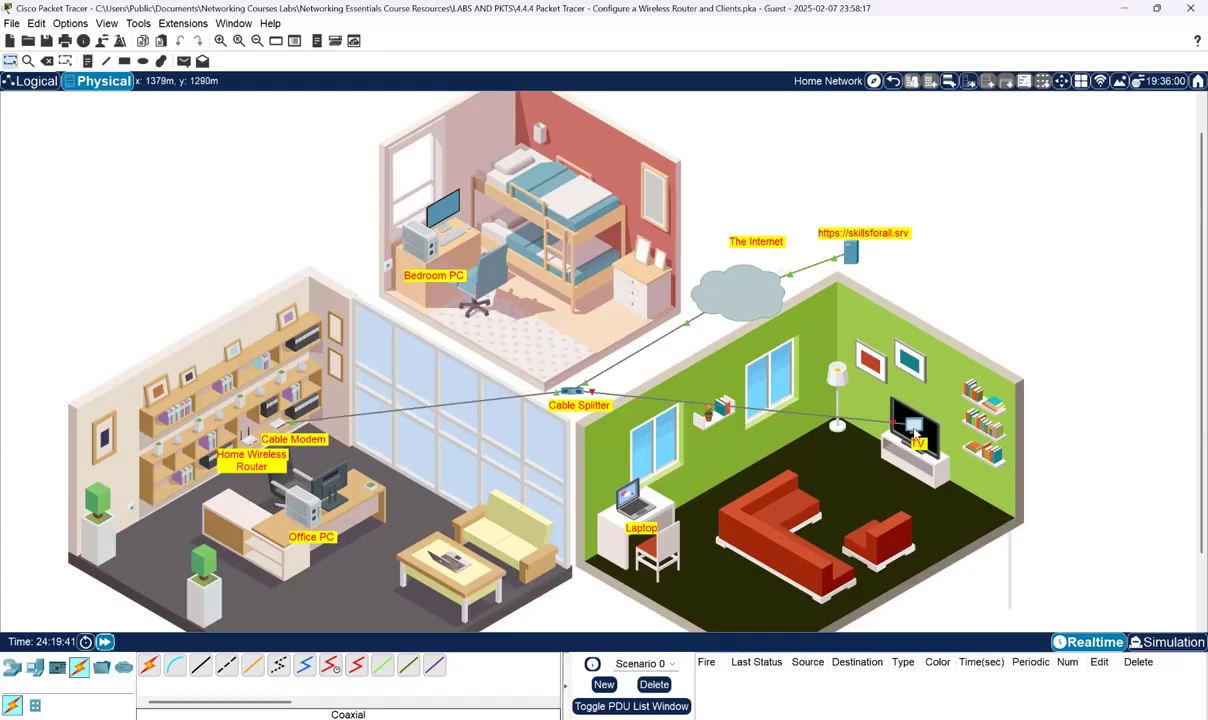
click(910, 426)
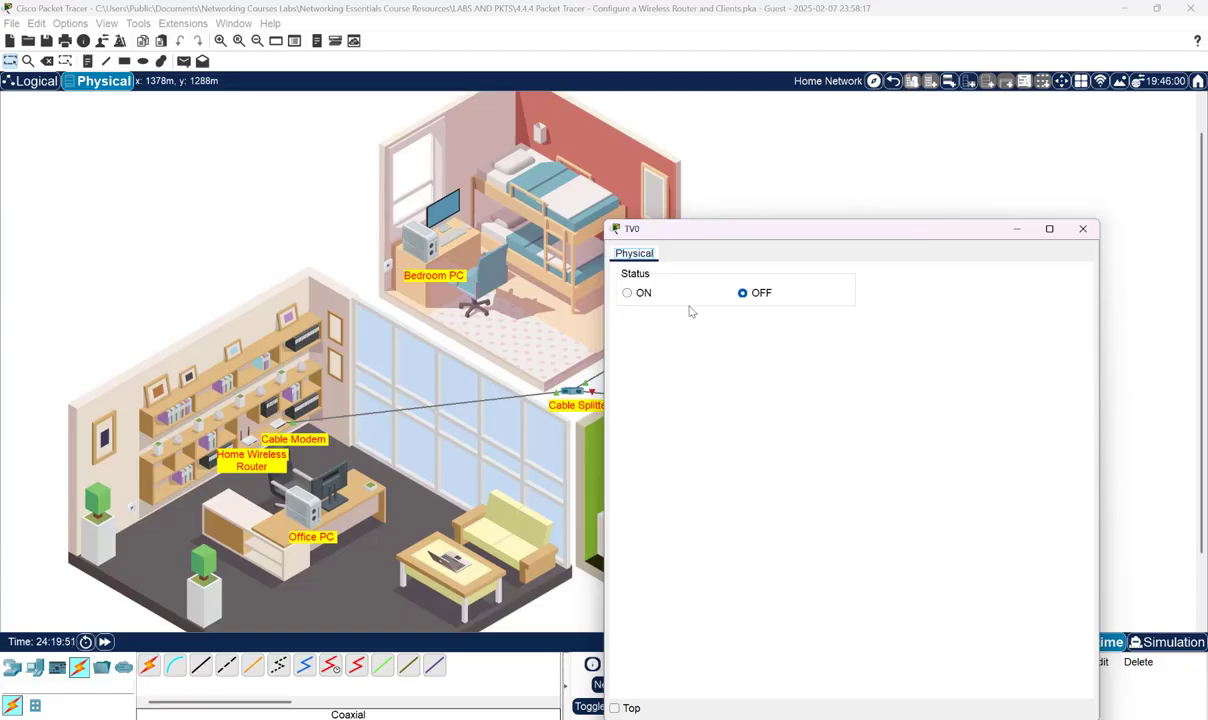
click(627, 294)
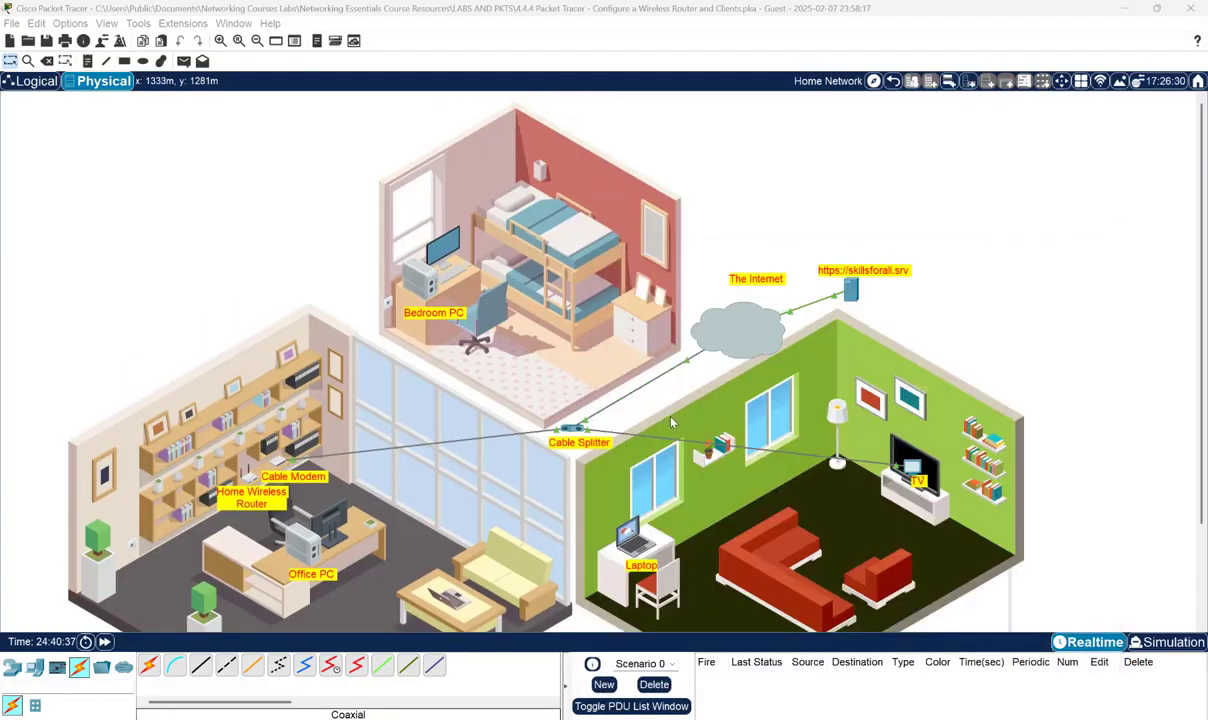
scroll(636, 401, down, 1)
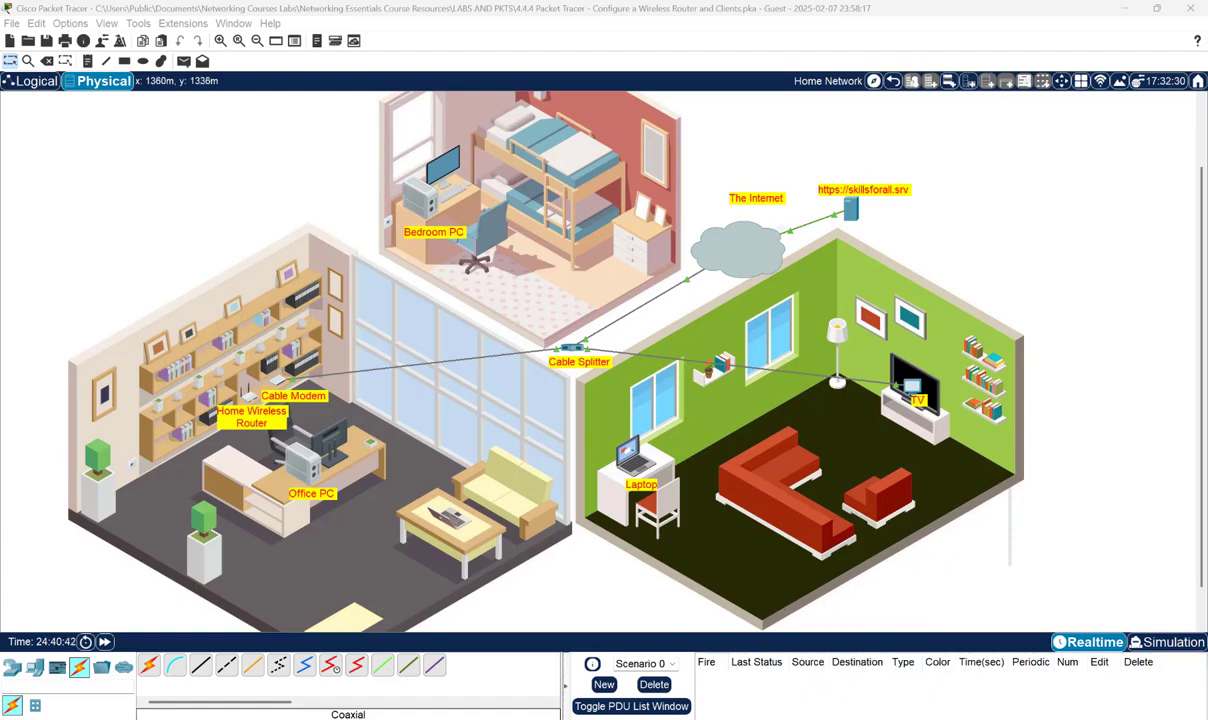
click(851, 718)
- Scroll to Step 2: Connect the network cables, then minimize Writer to reveal Packet Tracer
scroll(600, 455, down, 10)
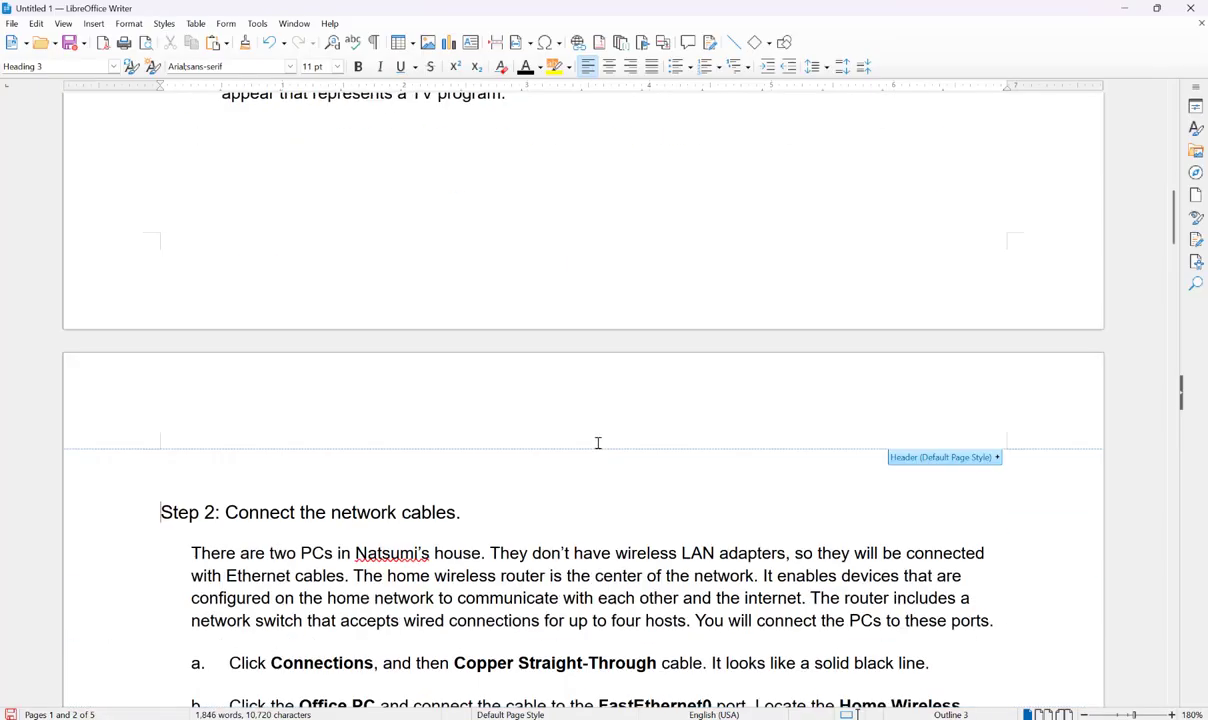
scroll(590, 428, down, 1)
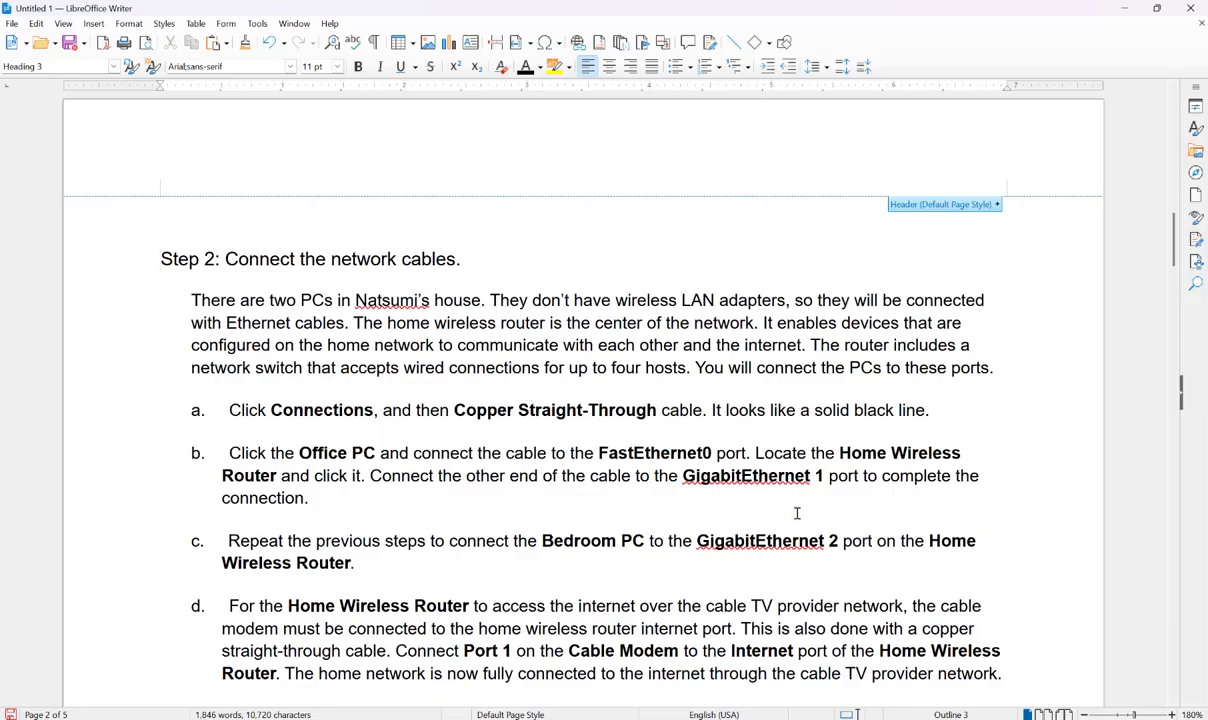
click(1130, 8)
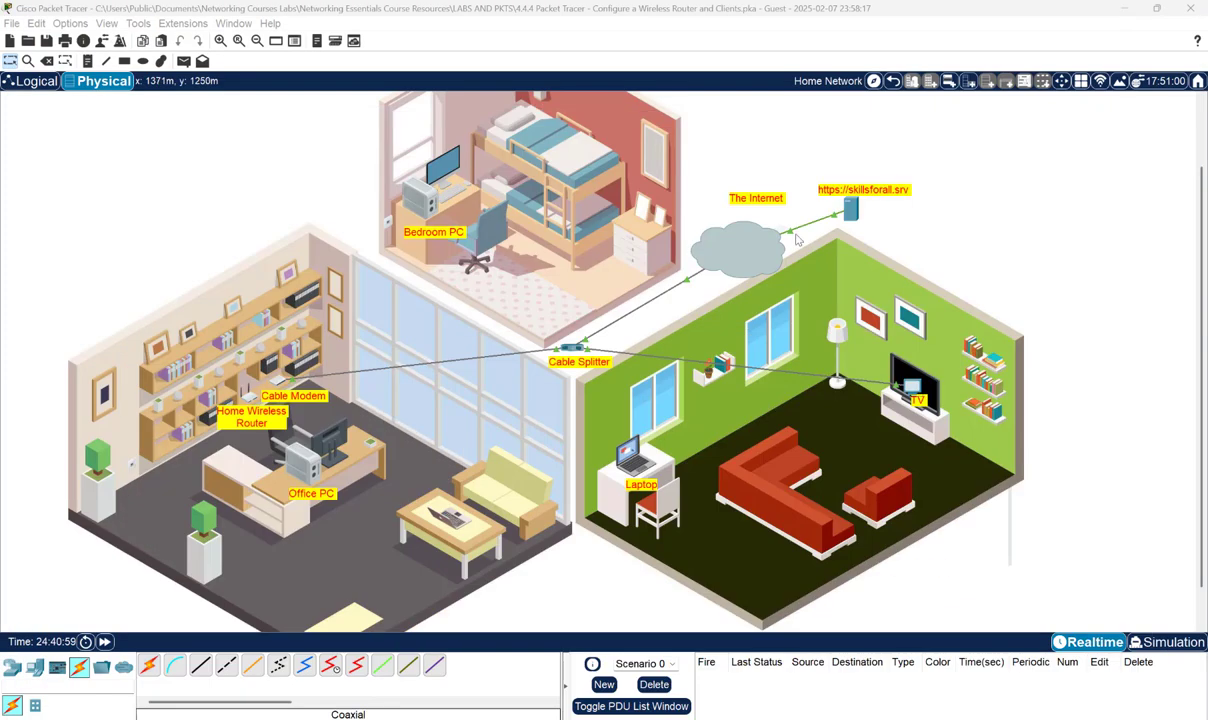
- Cable the Office PC's FastEthernet0 to the Home Wireless Router's GigabitEthernet 1 with copper straight-through
click(200, 666)
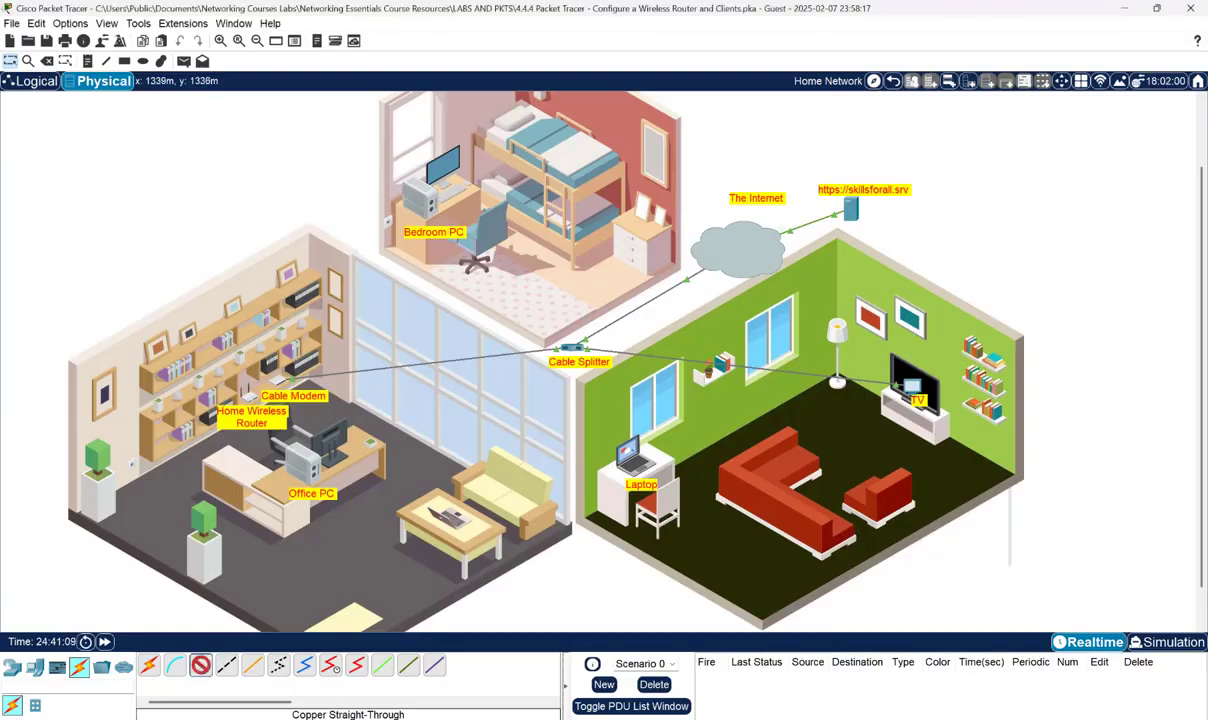
key(alt+Tab)
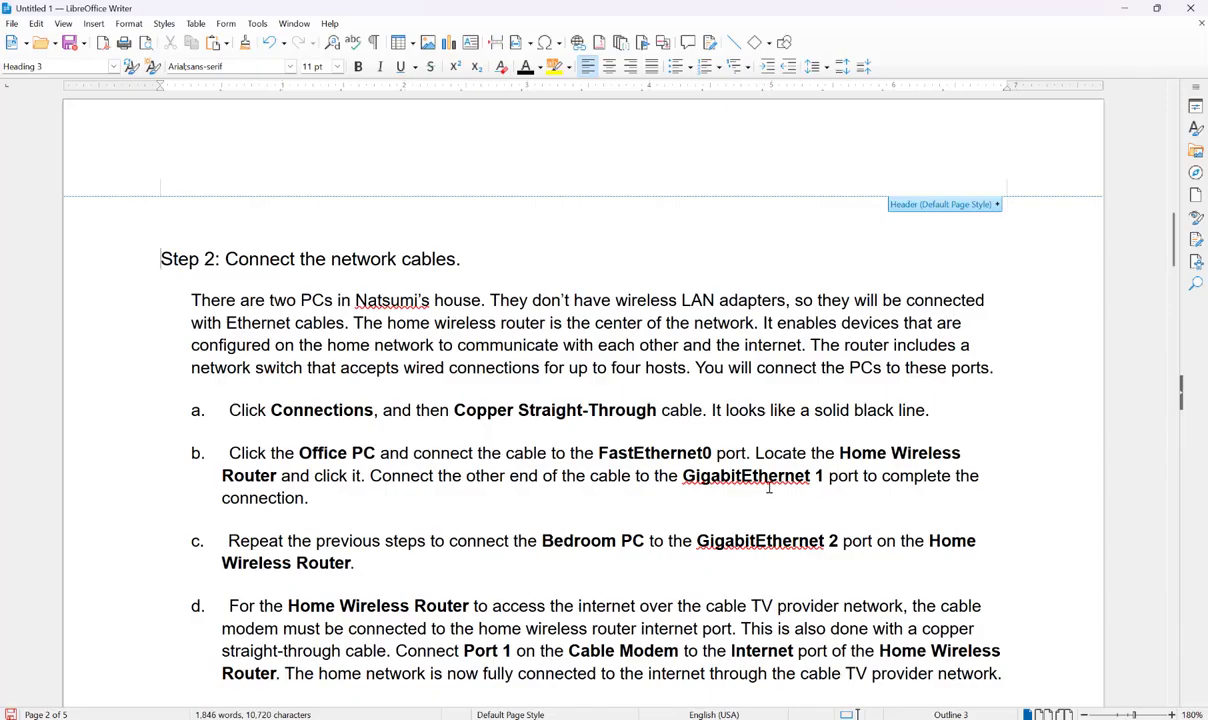
click(1125, 9)
click(306, 465)
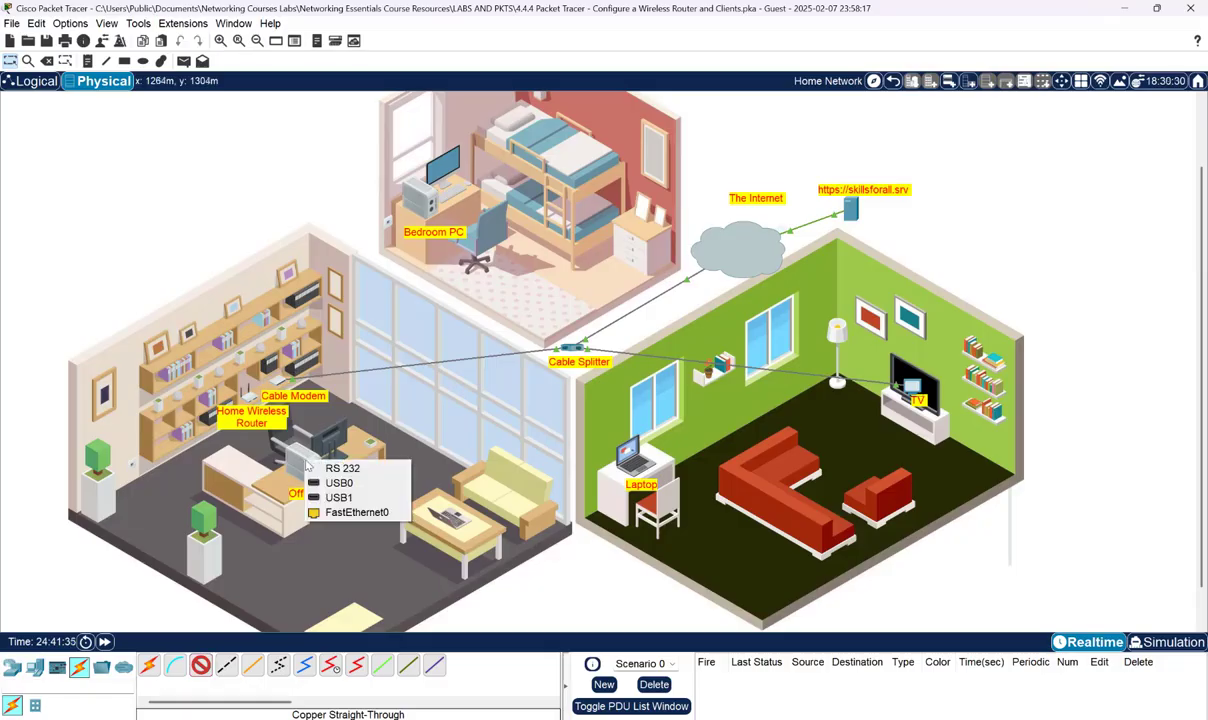
click(344, 513)
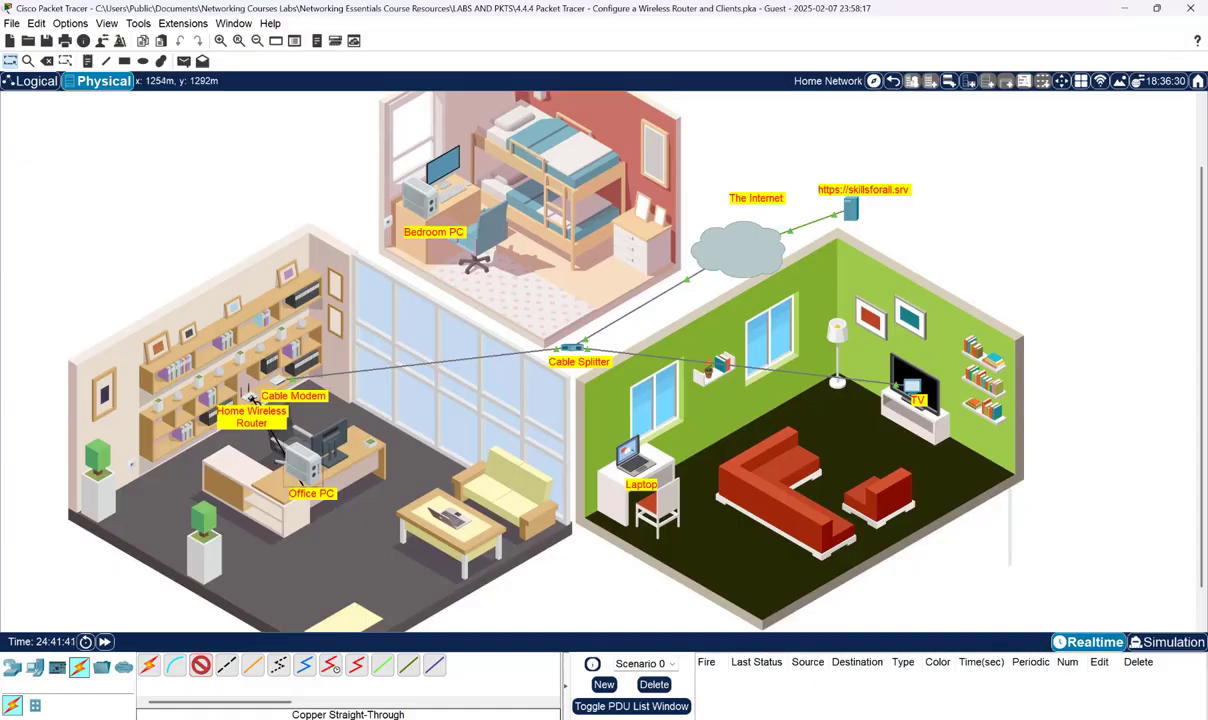
click(253, 398)
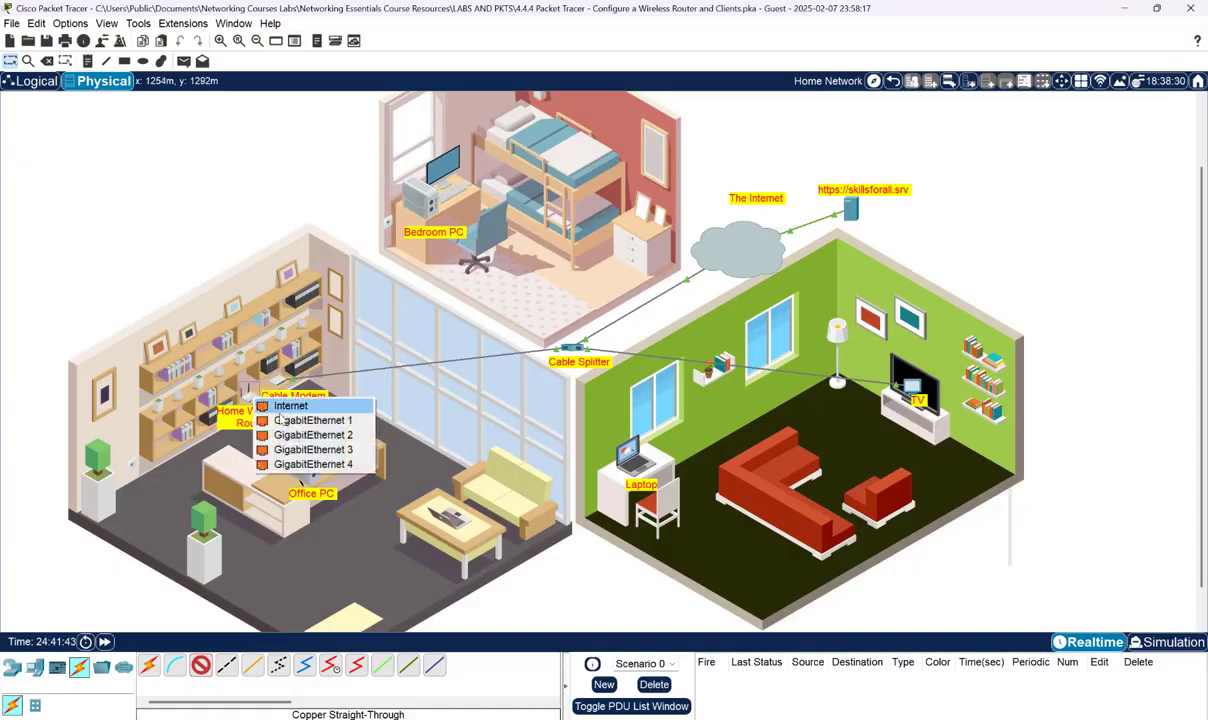
click(283, 424)
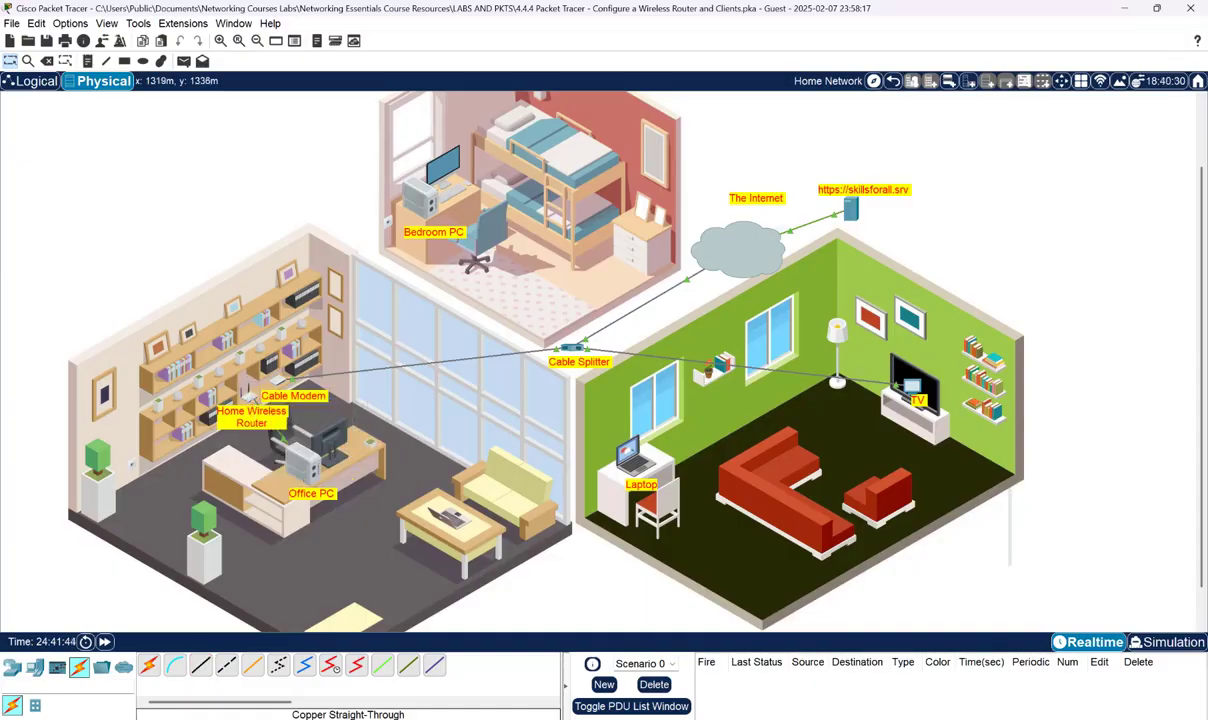
click(903, 718)
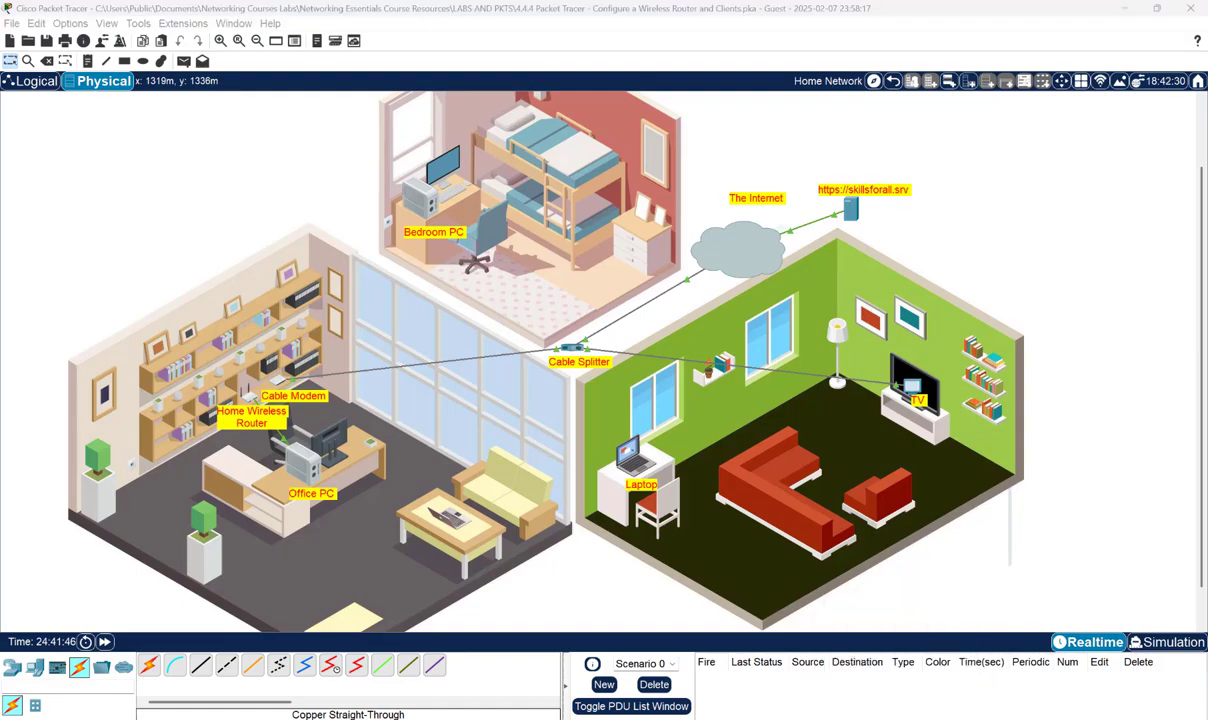
click(903, 717)
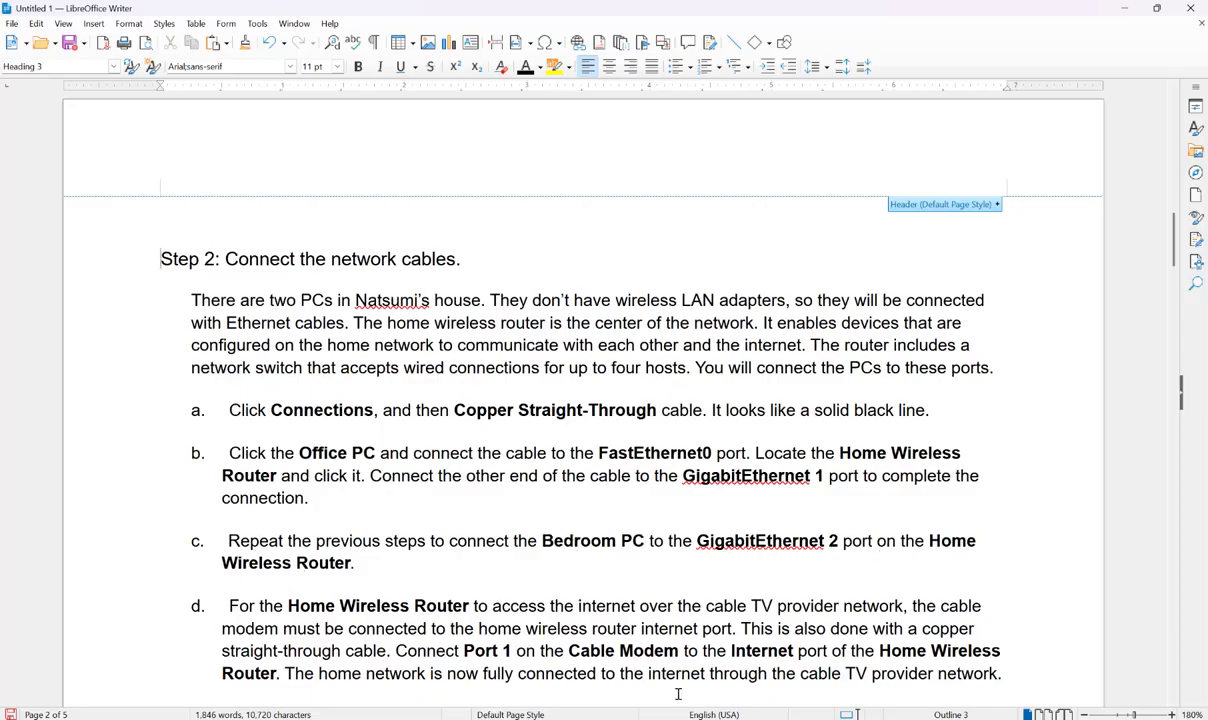
- Run a copper straight-through cable from router GigabitEthernet 2 to the Bedroom PC's FastEthernet0
click(1124, 7)
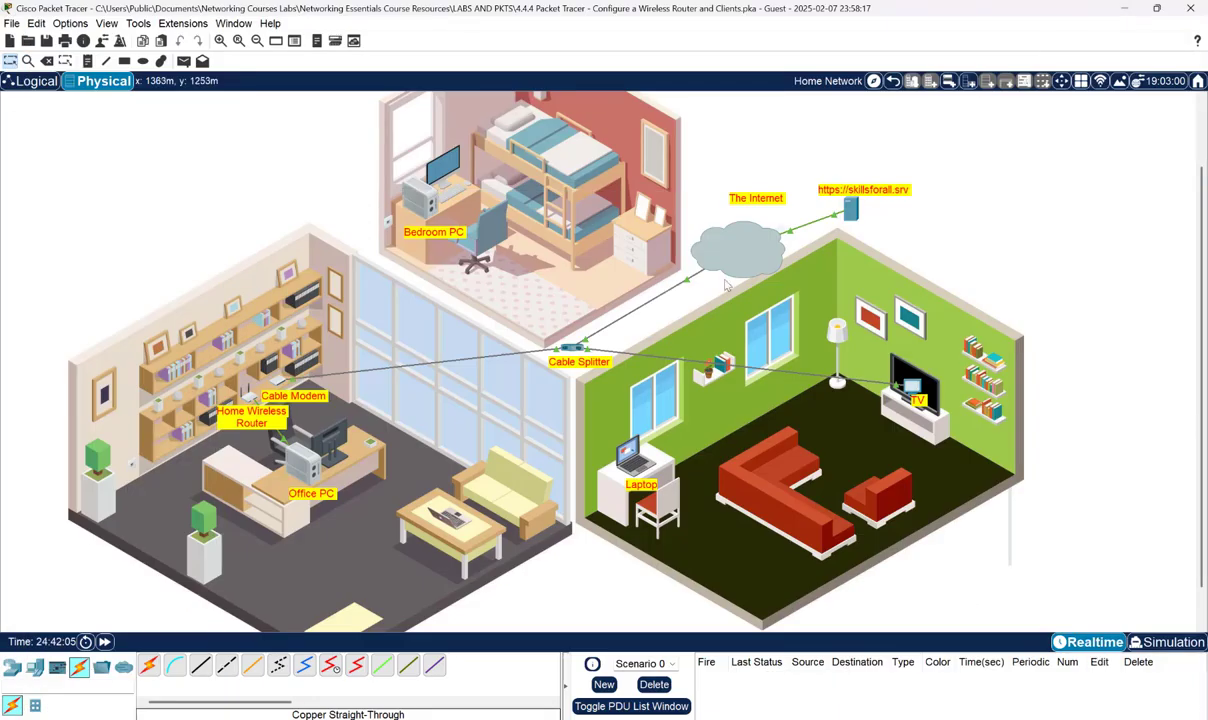
click(200, 667)
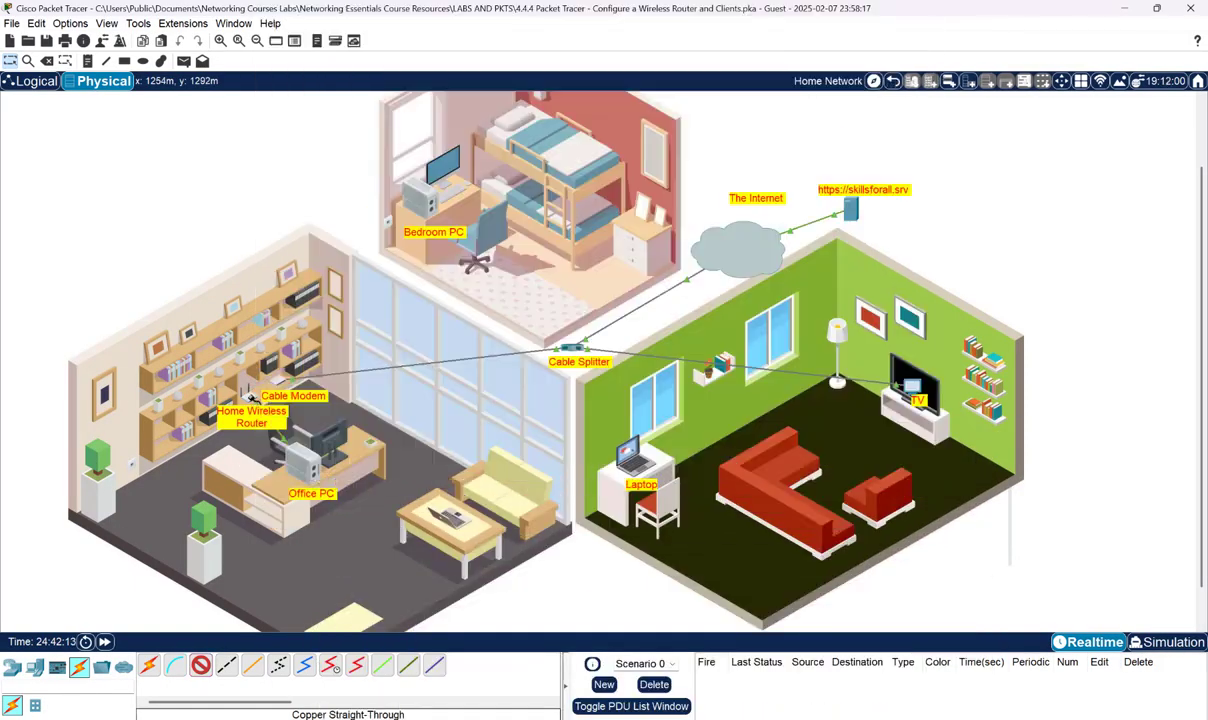
click(247, 390)
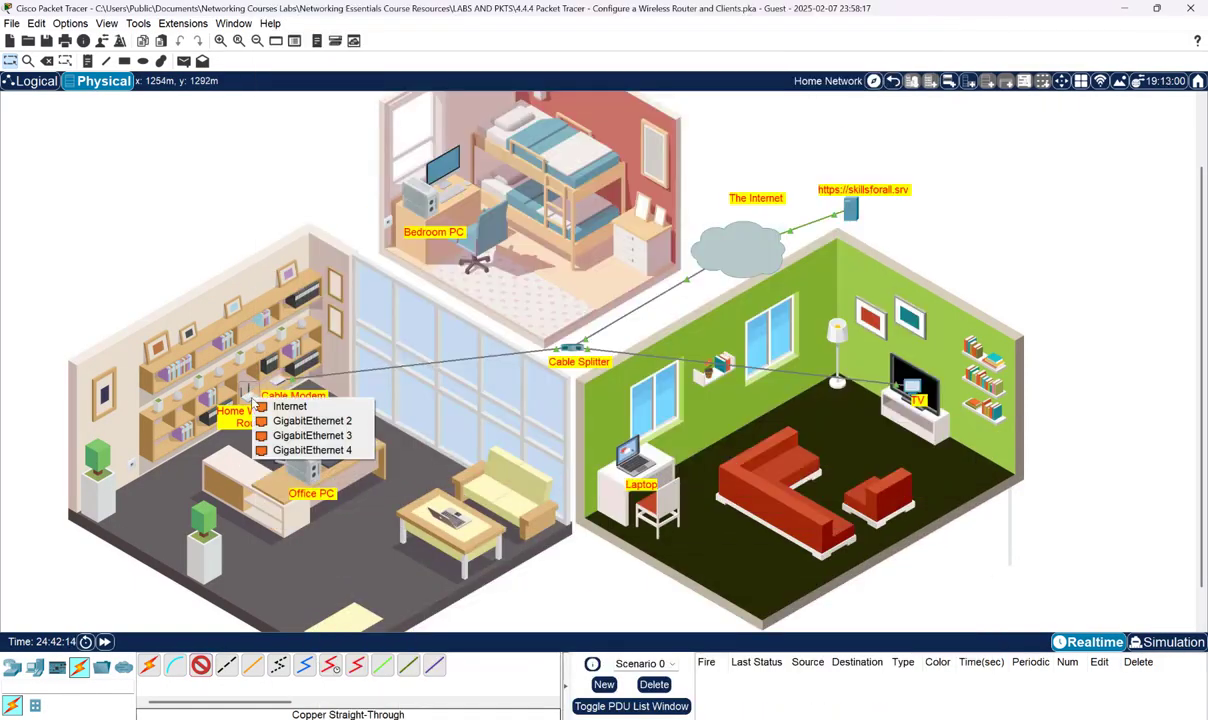
click(285, 406)
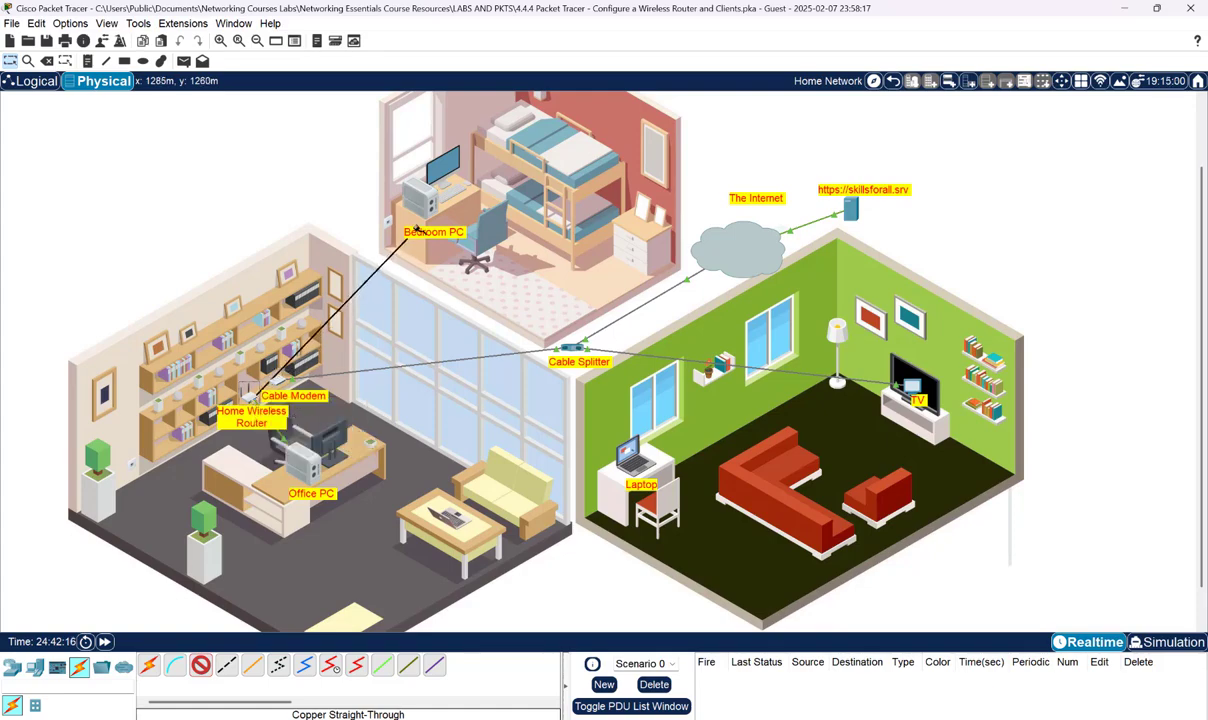
click(415, 201)
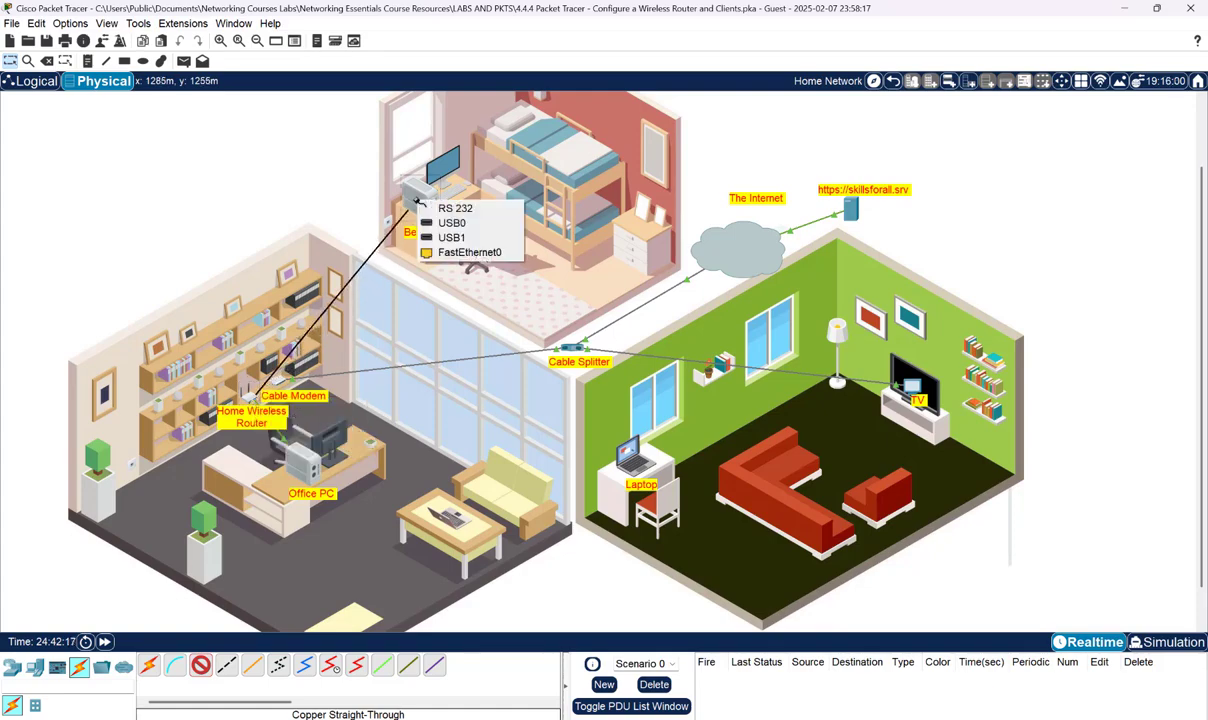
click(457, 253)
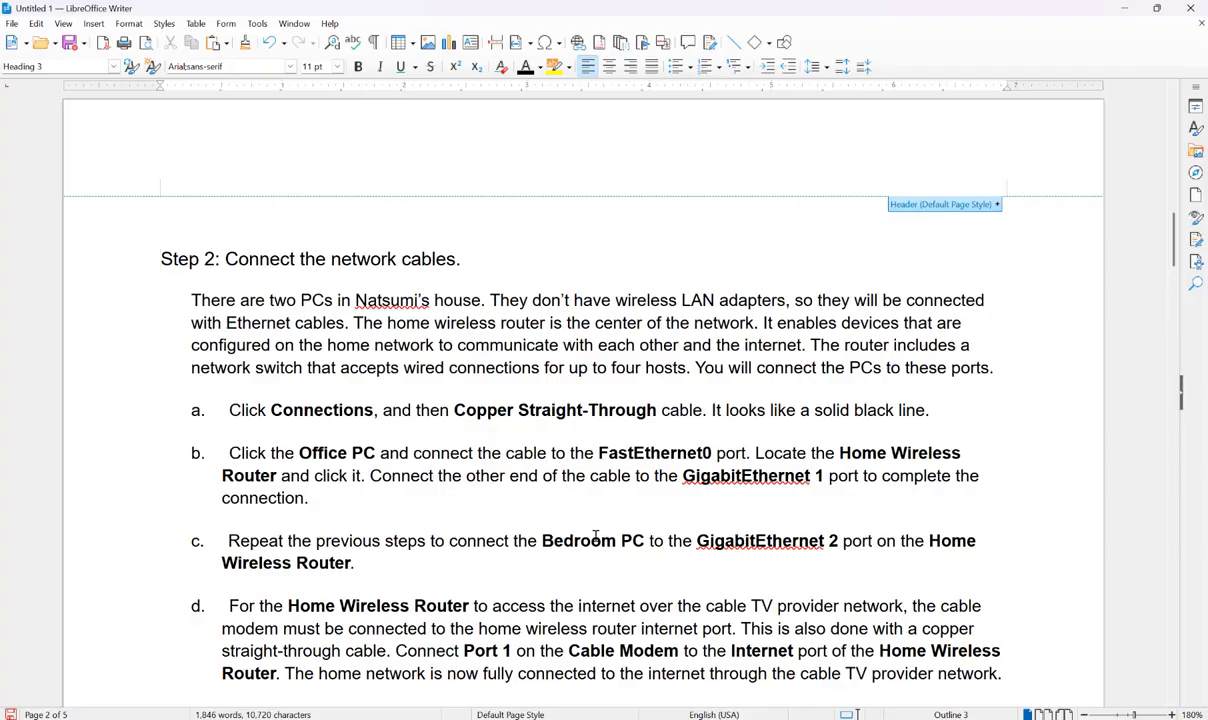
- Read step d on cabling the Cable Modem, then switch back to Packet Tracer
scroll(466, 568, down, 1)
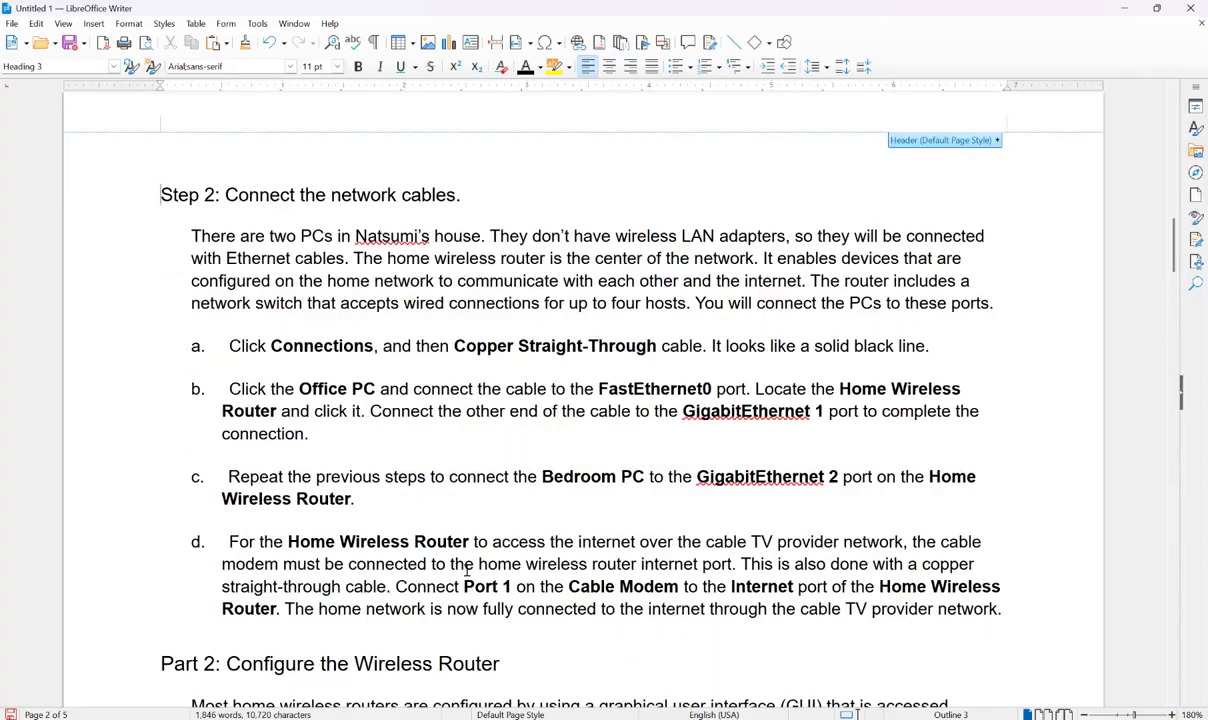
scroll(466, 568, down, 1)
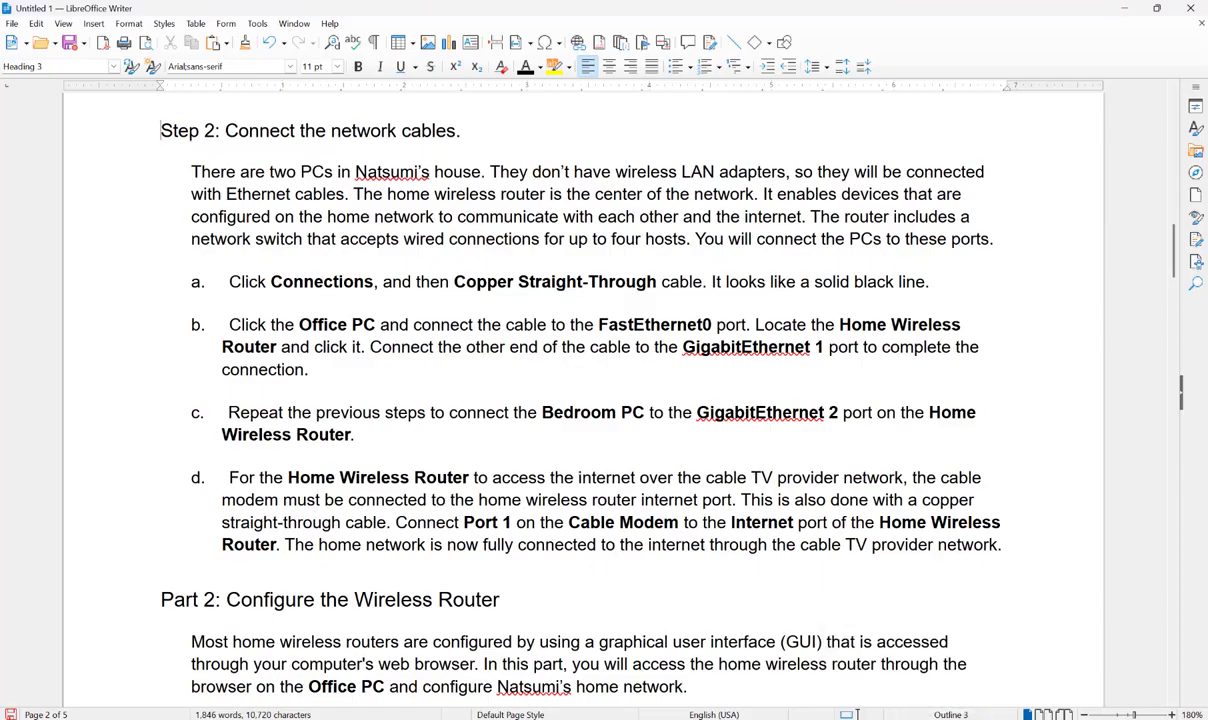
click(900, 719)
- Connect the router's Internet port to Cable Modem Port 1 with a copper straight-through cable
click(203, 665)
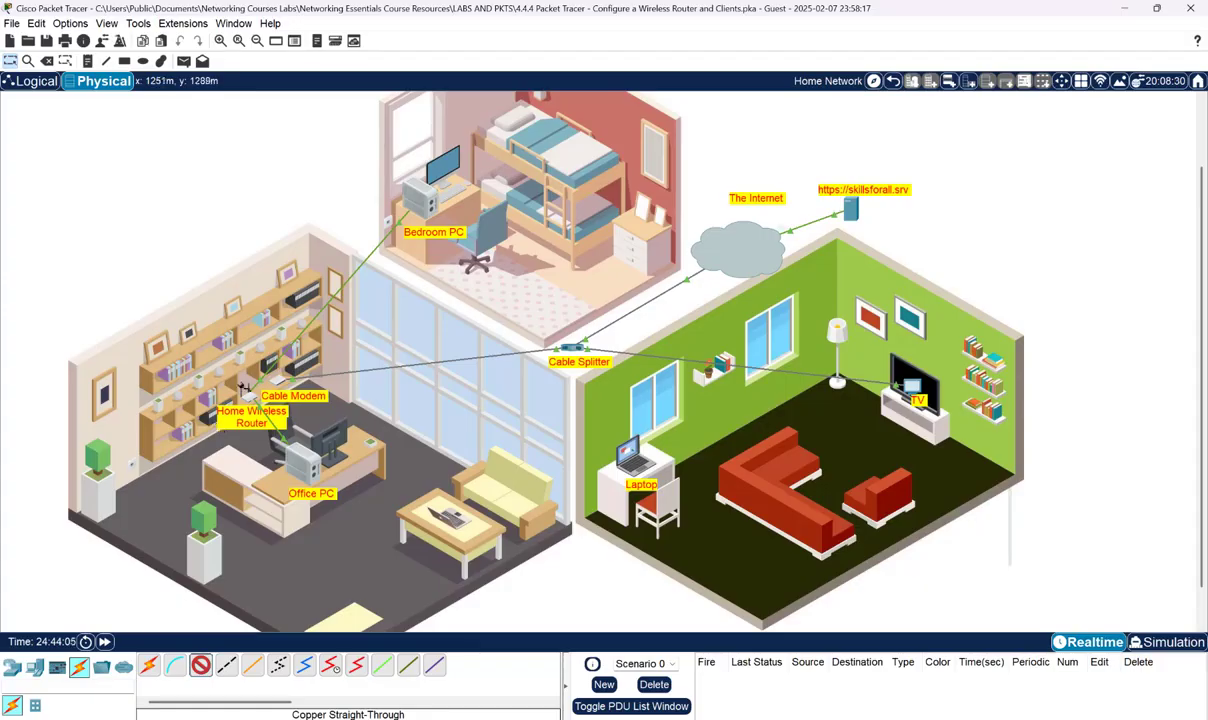
click(249, 398)
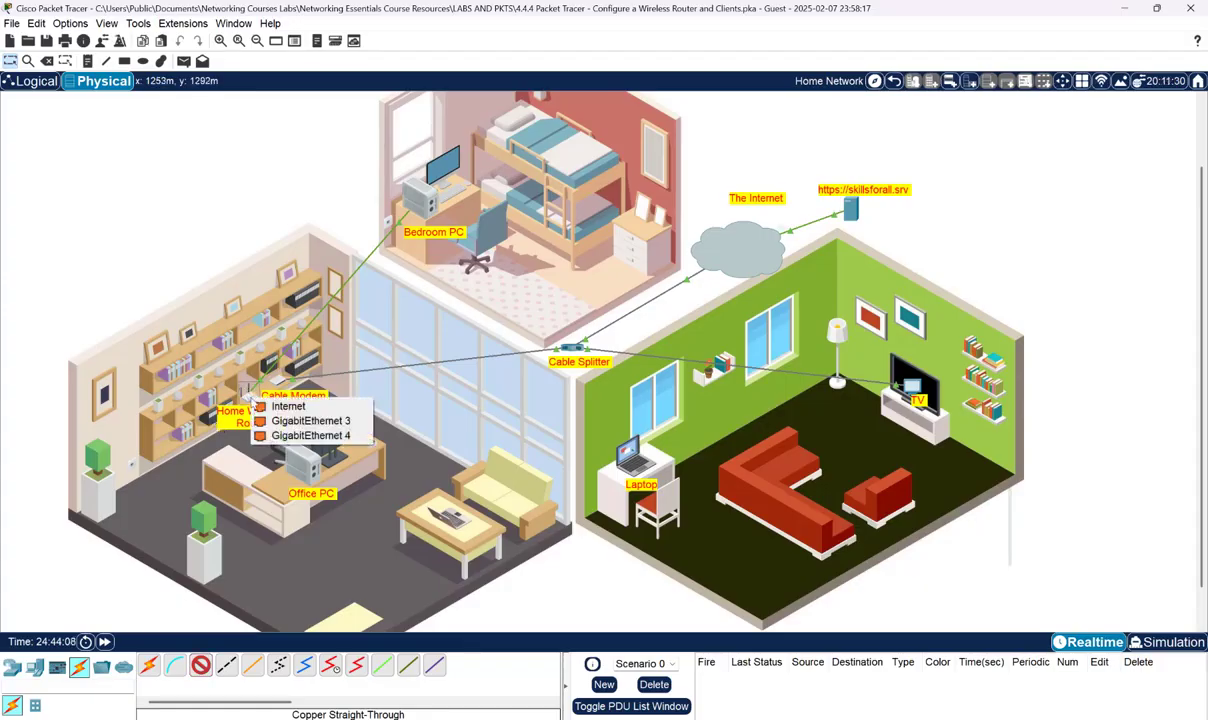
click(287, 406)
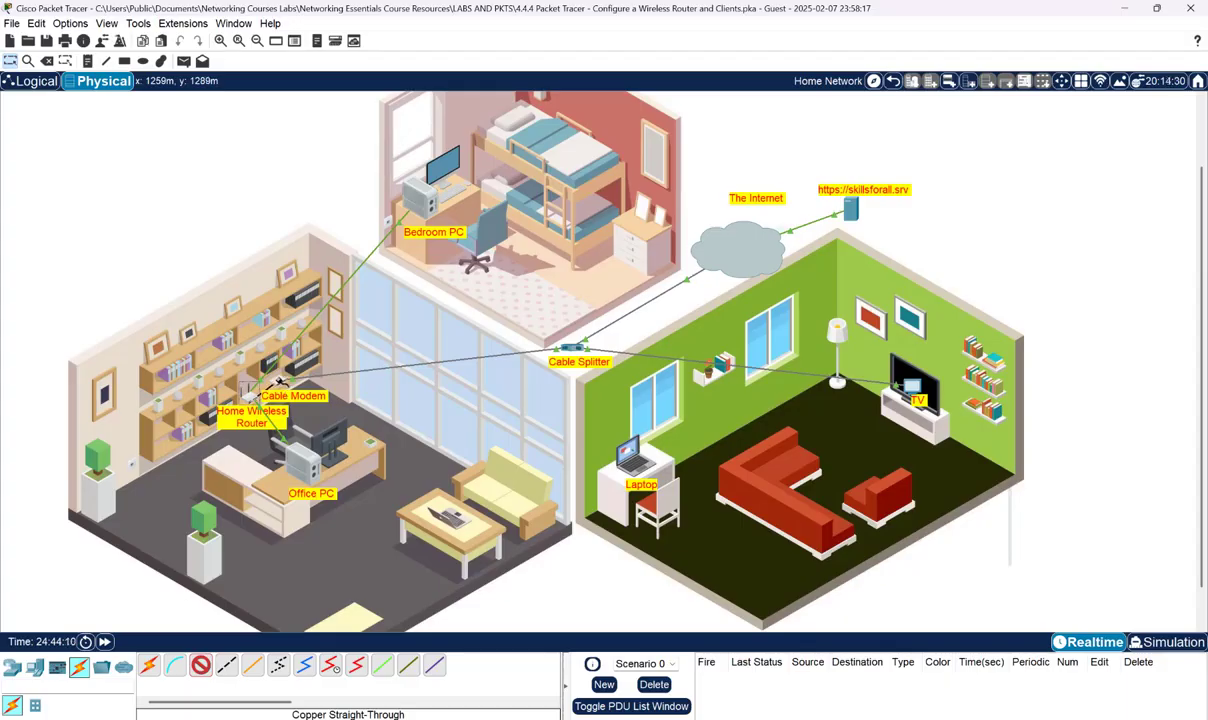
click(283, 385)
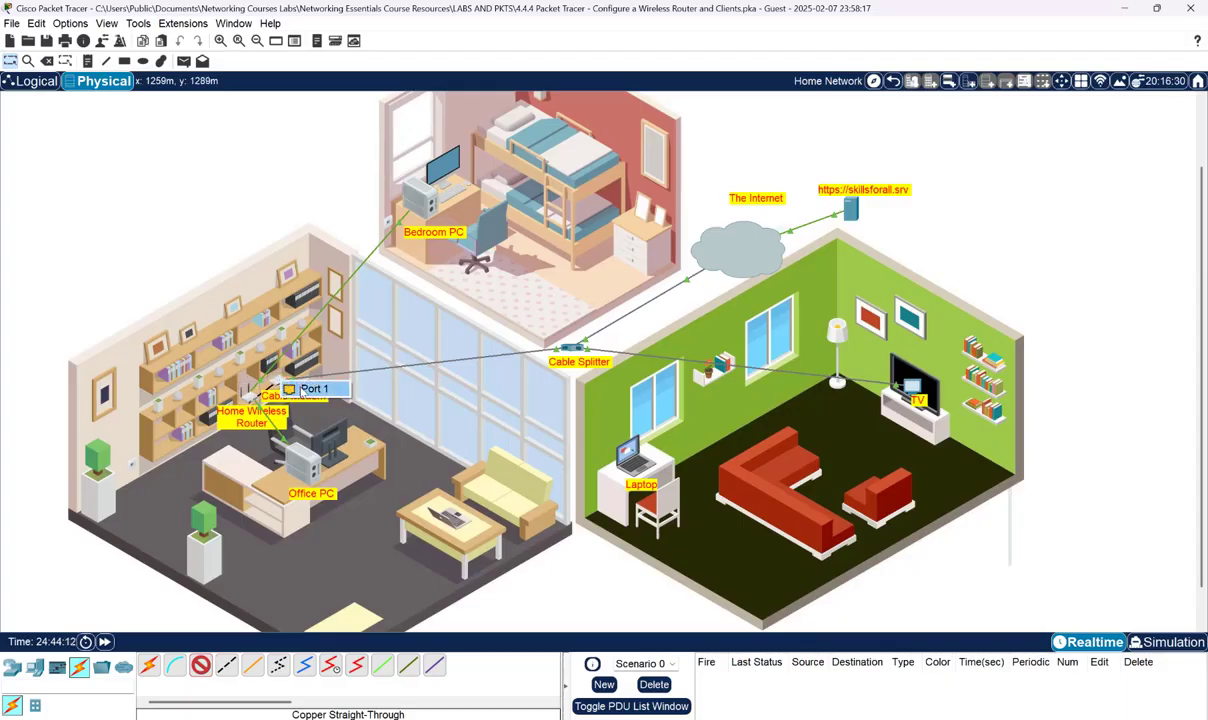
click(303, 390)
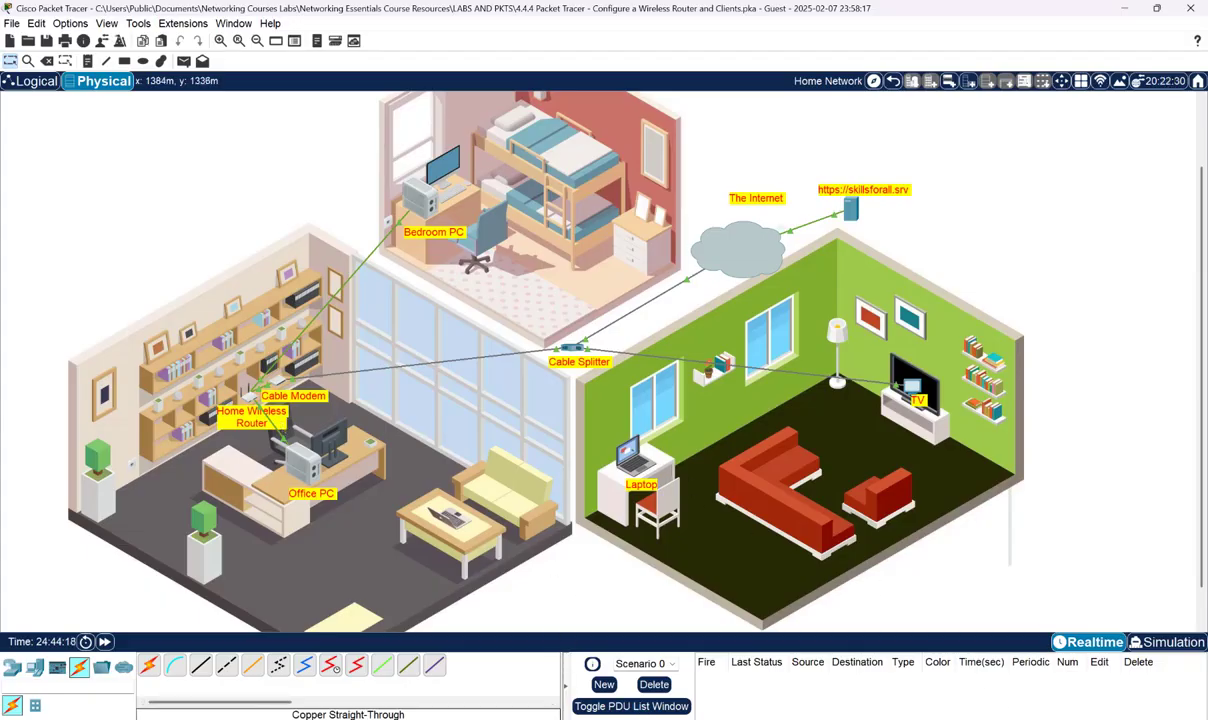
click(901, 719)
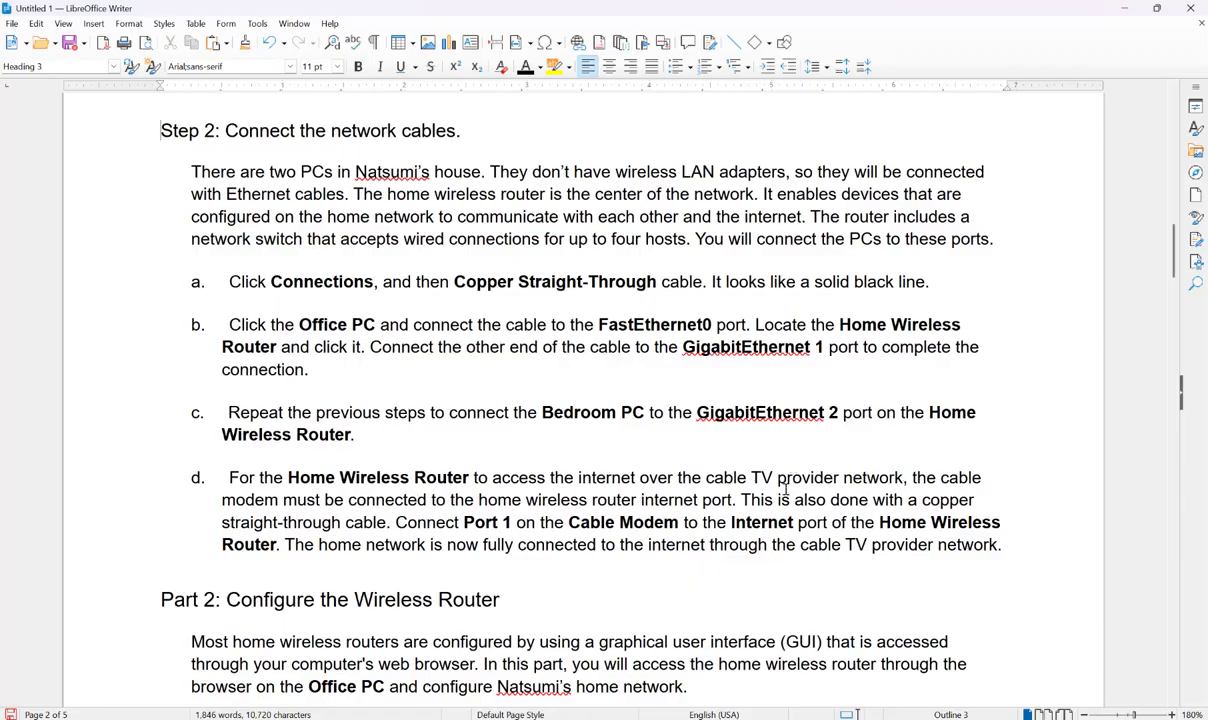
drag(1172, 234, 1172, 272)
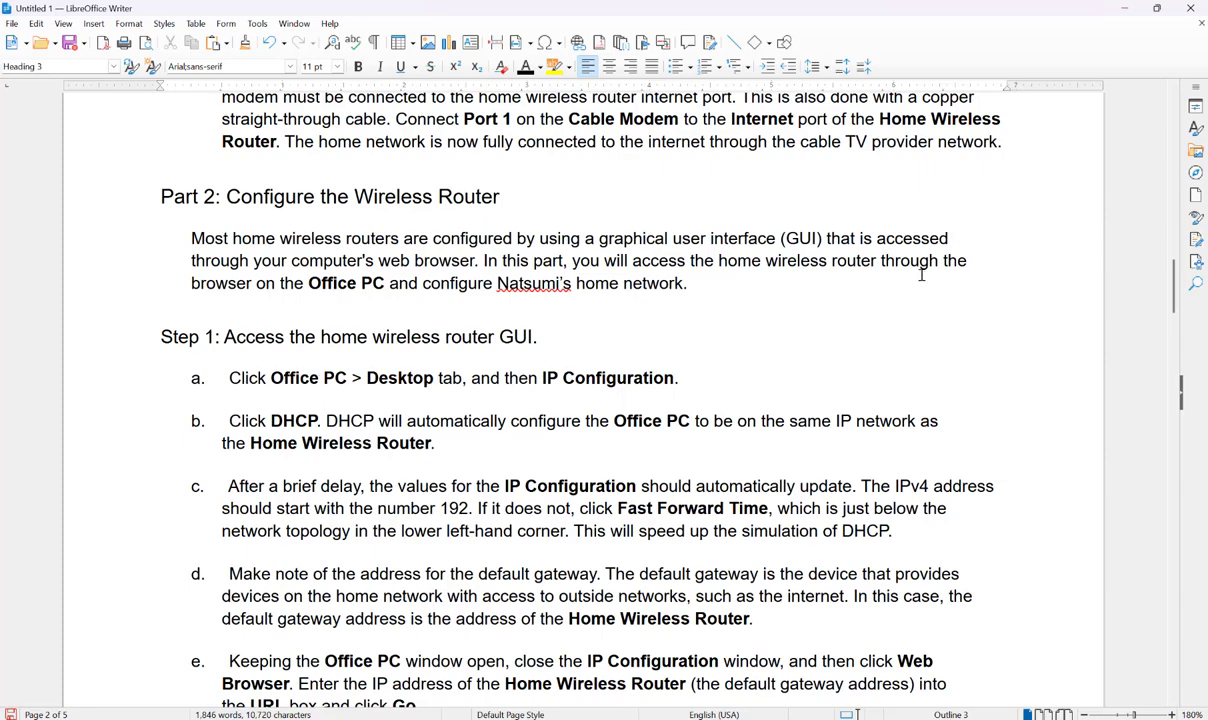
- Switch the Office PC's IPv4 configuration to DHCP, receiving 192.168.0.2 with gateway 192.168.0.1
click(1126, 8)
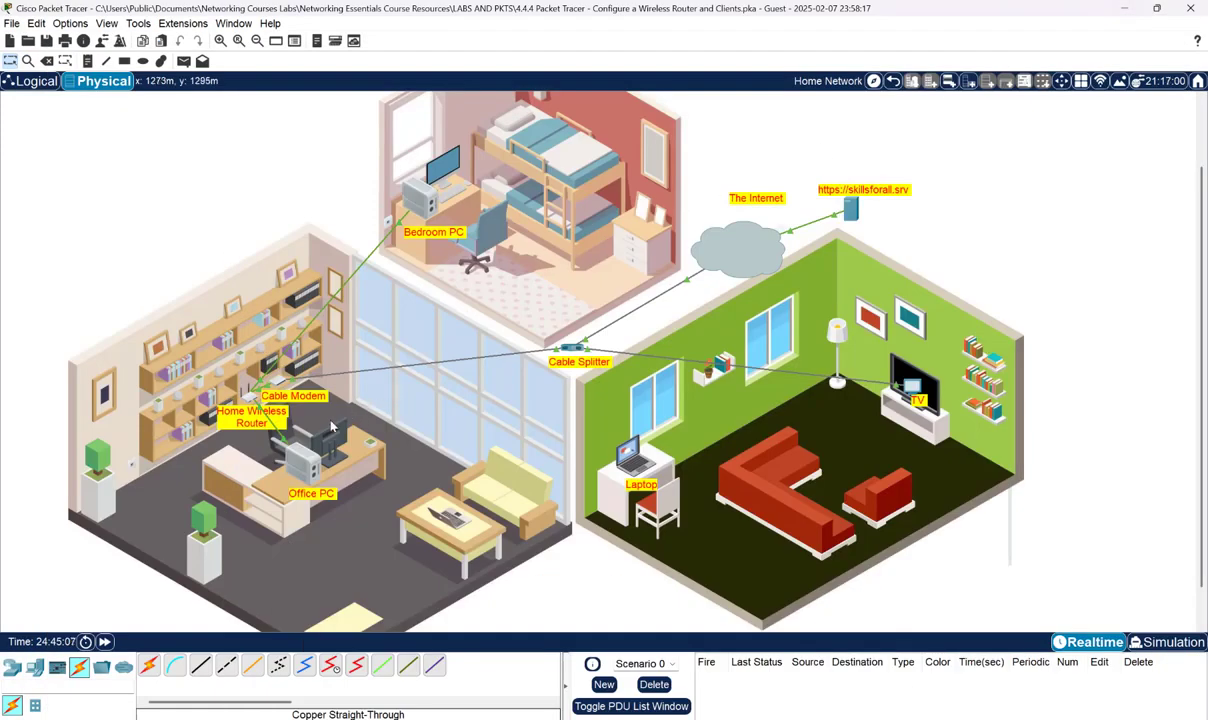
click(303, 468)
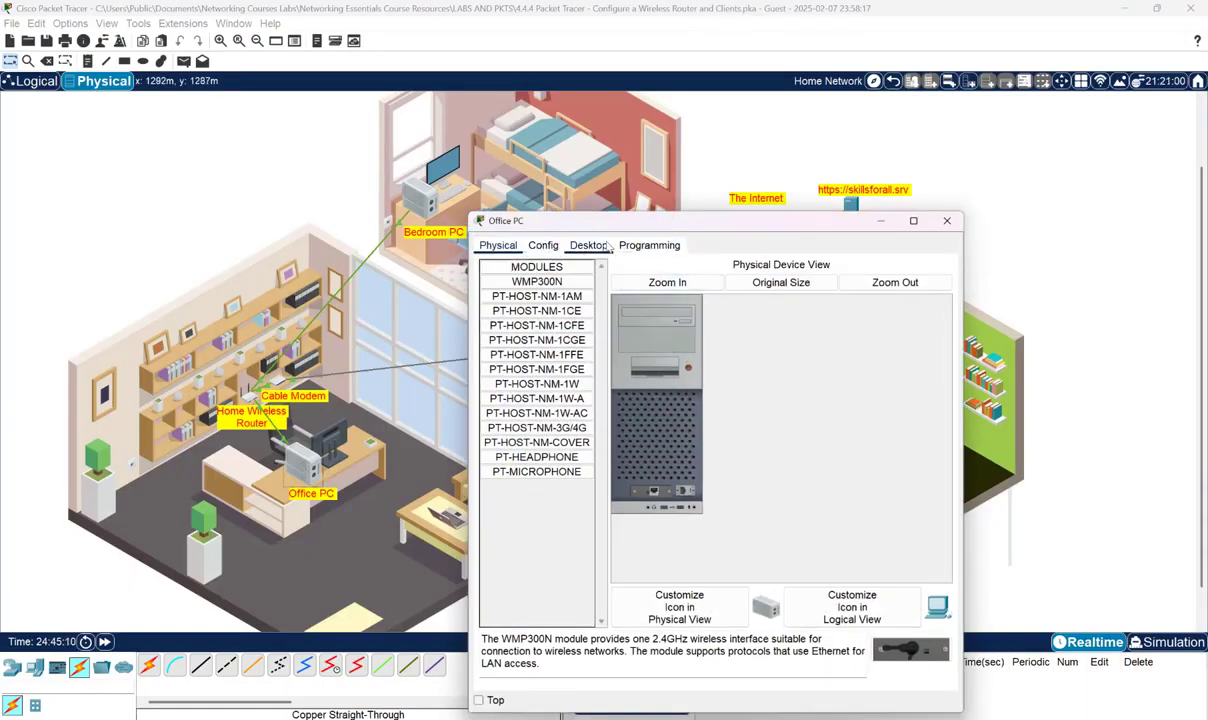
click(604, 246)
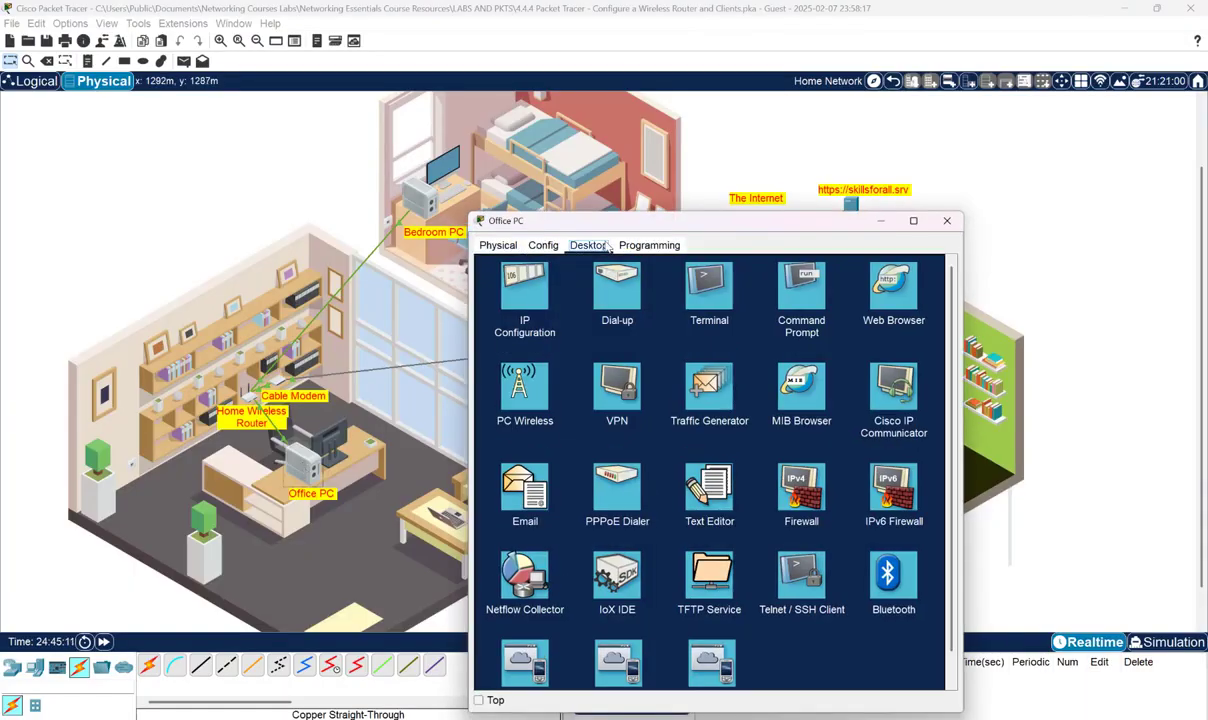
click(521, 303)
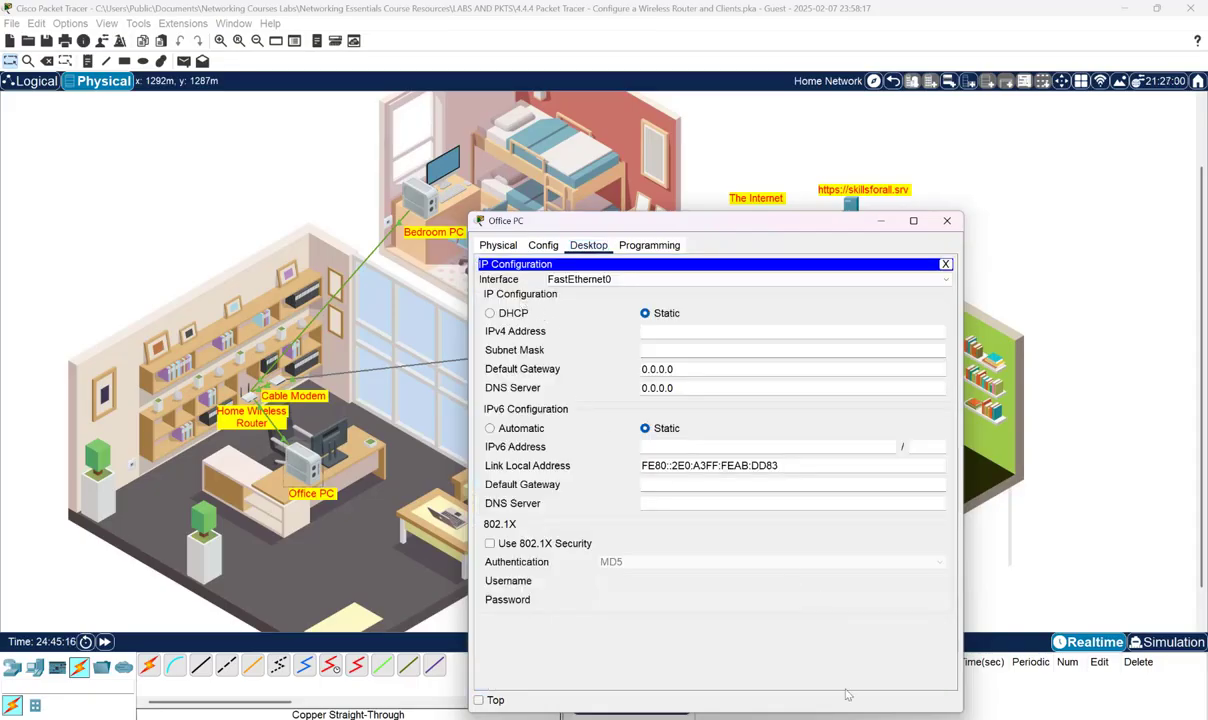
click(657, 717)
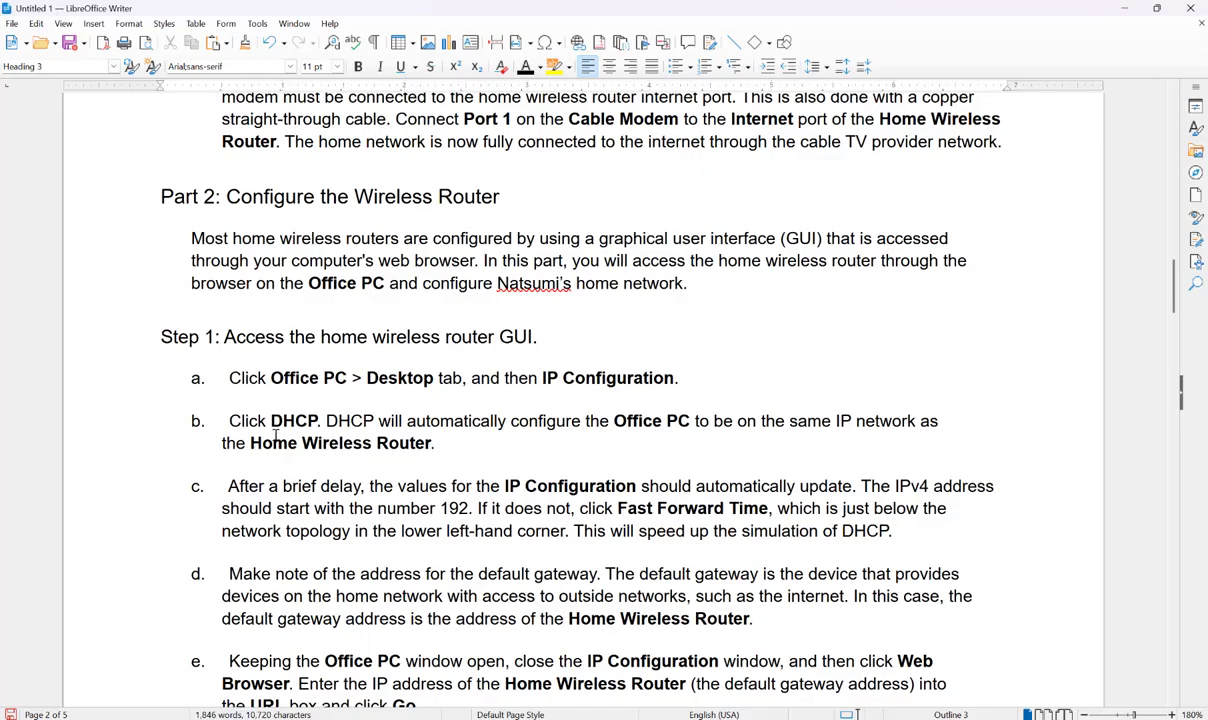
key(alt+Tab)
click(490, 314)
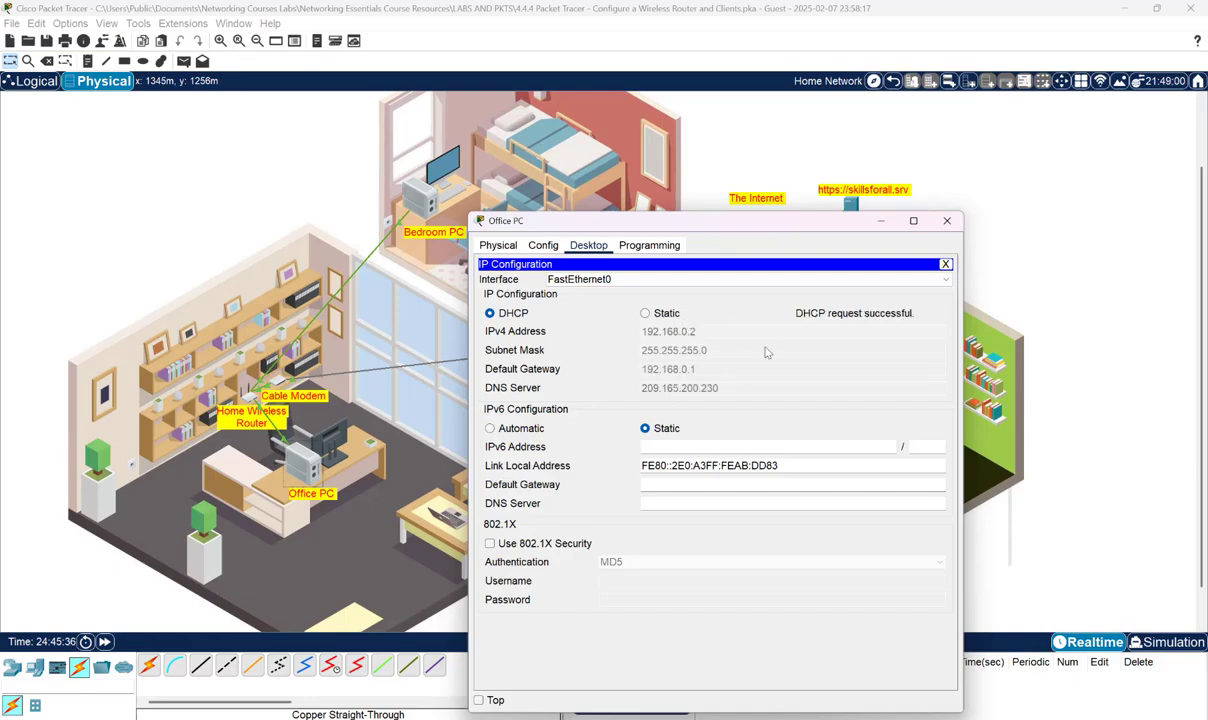
click(888, 718)
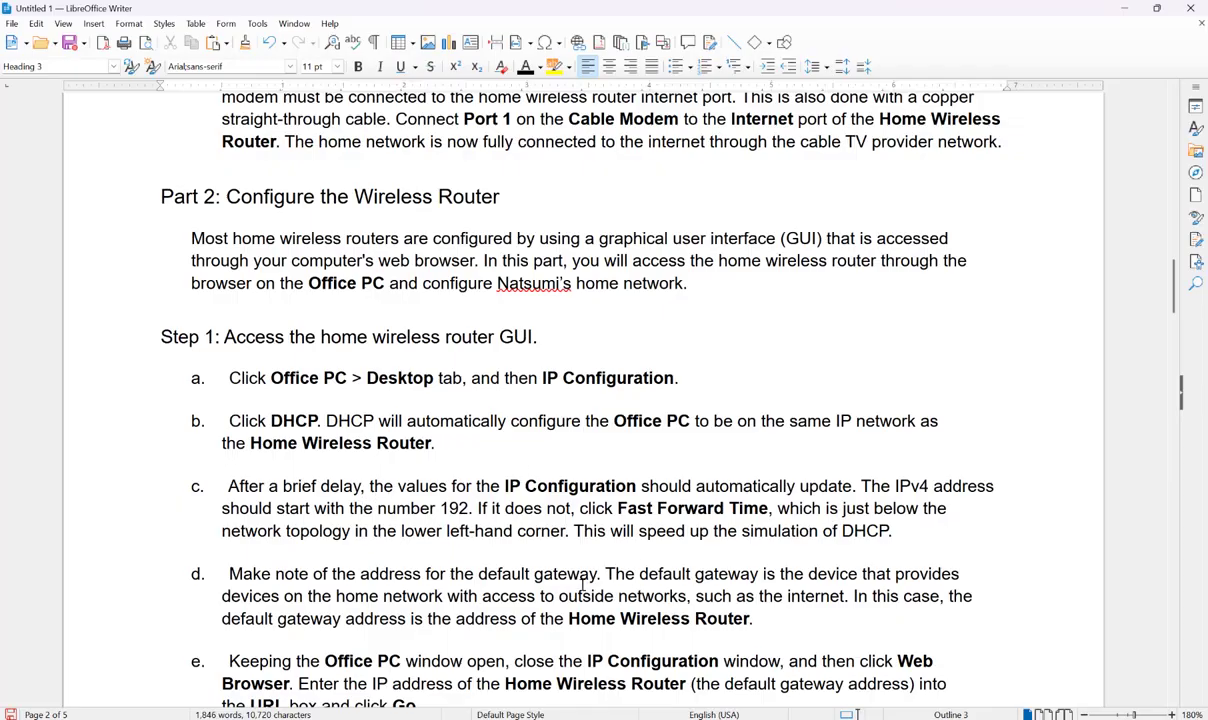
scroll(583, 585, down, 3)
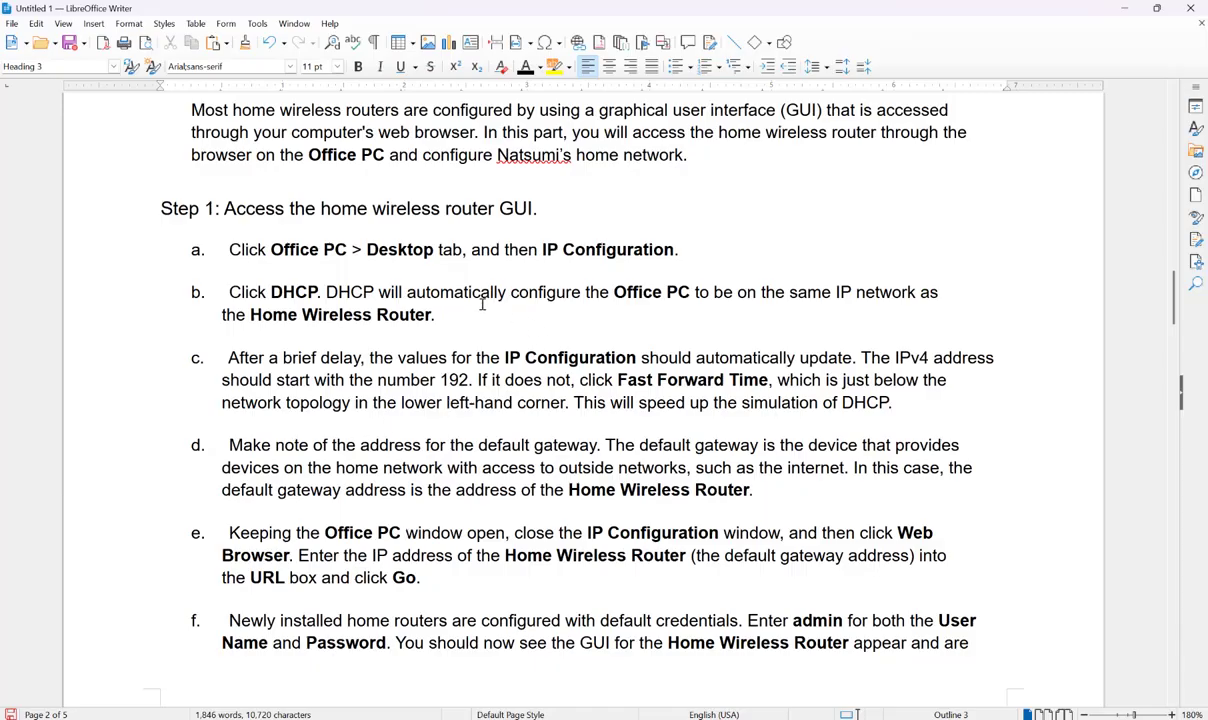
click(1128, 10)
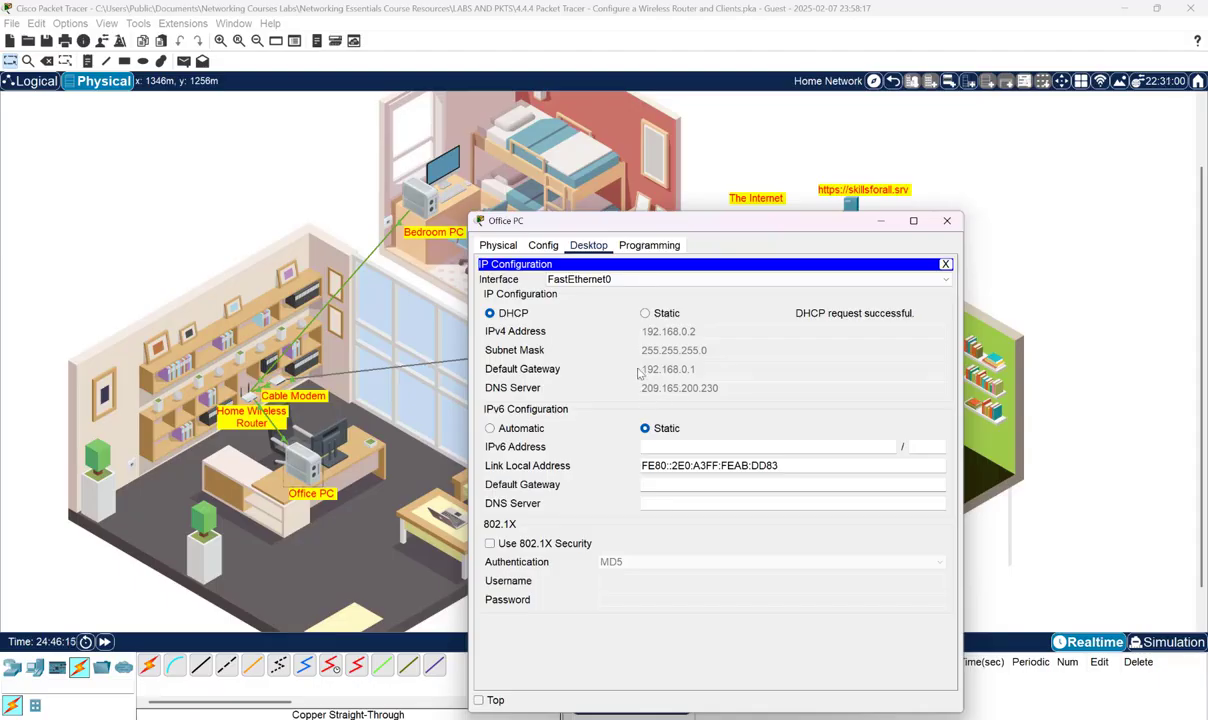
mouse_move(900, 718)
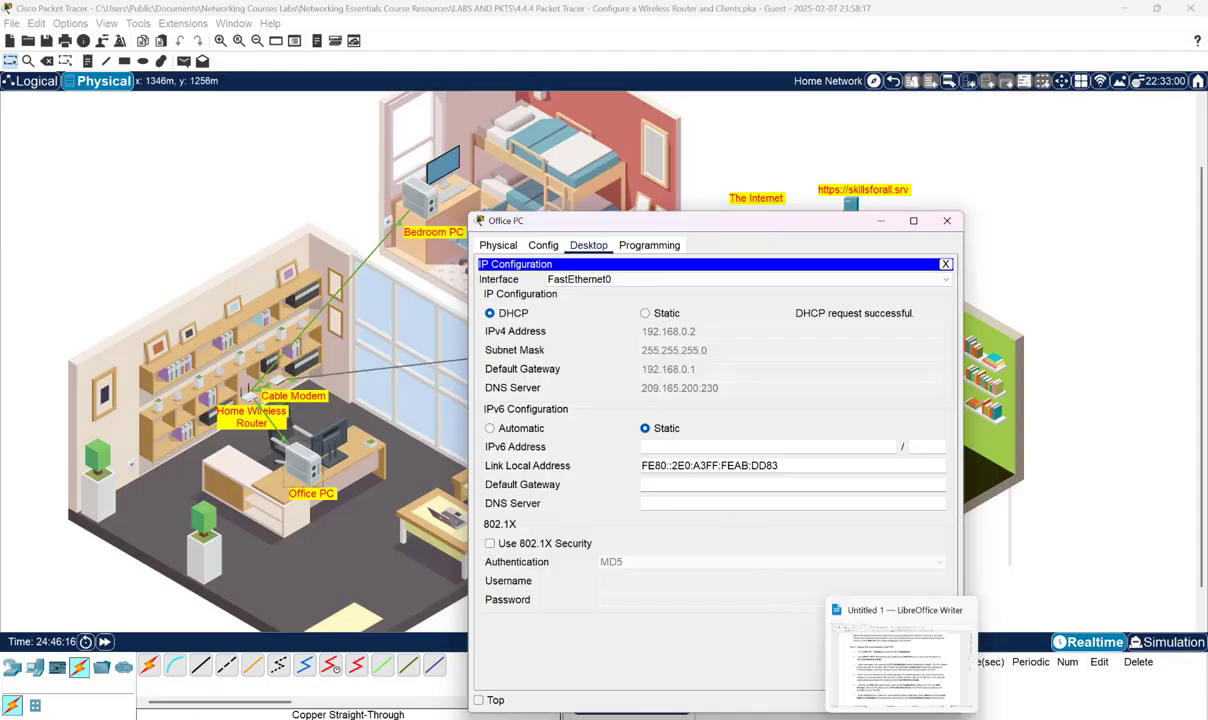
click(880, 676)
scroll(244, 438, down, 2)
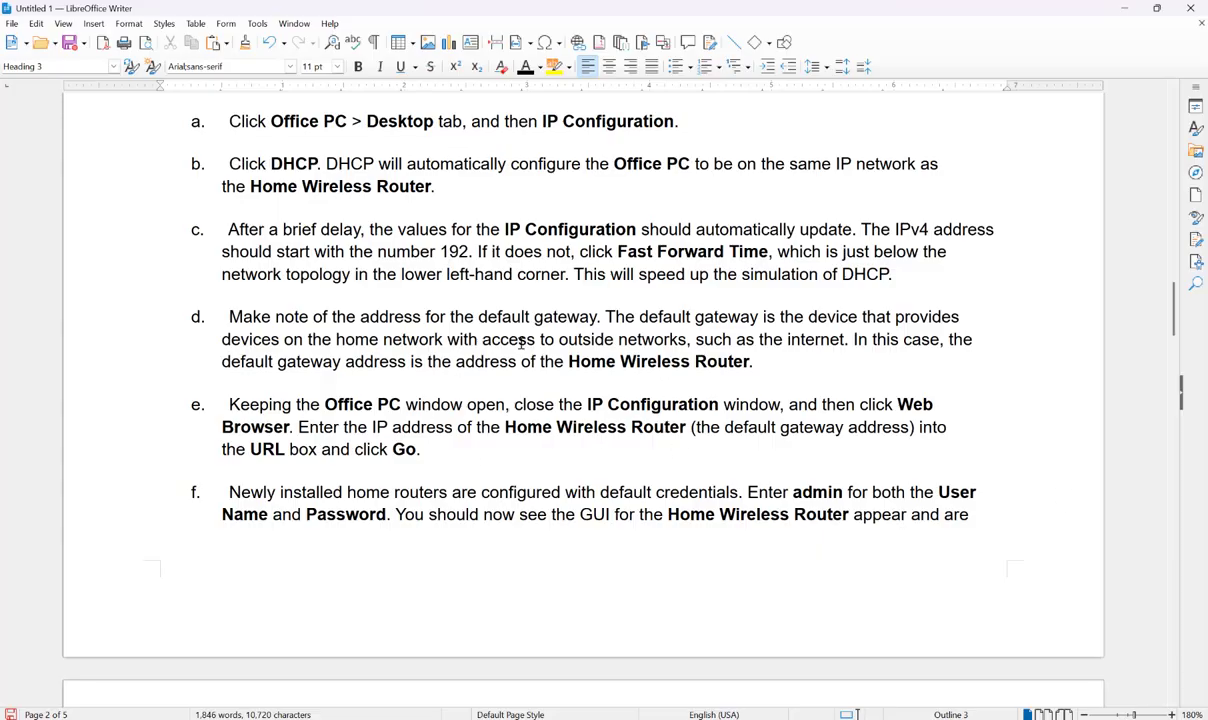
click(1127, 8)
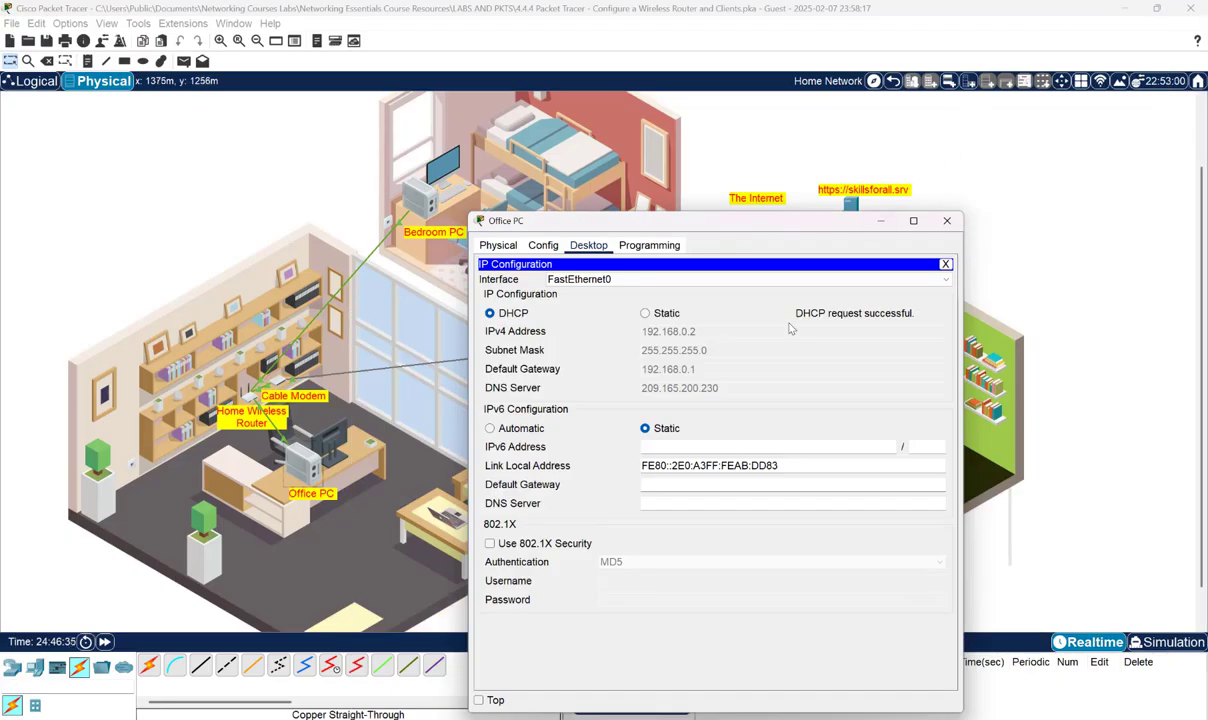
click(945, 263)
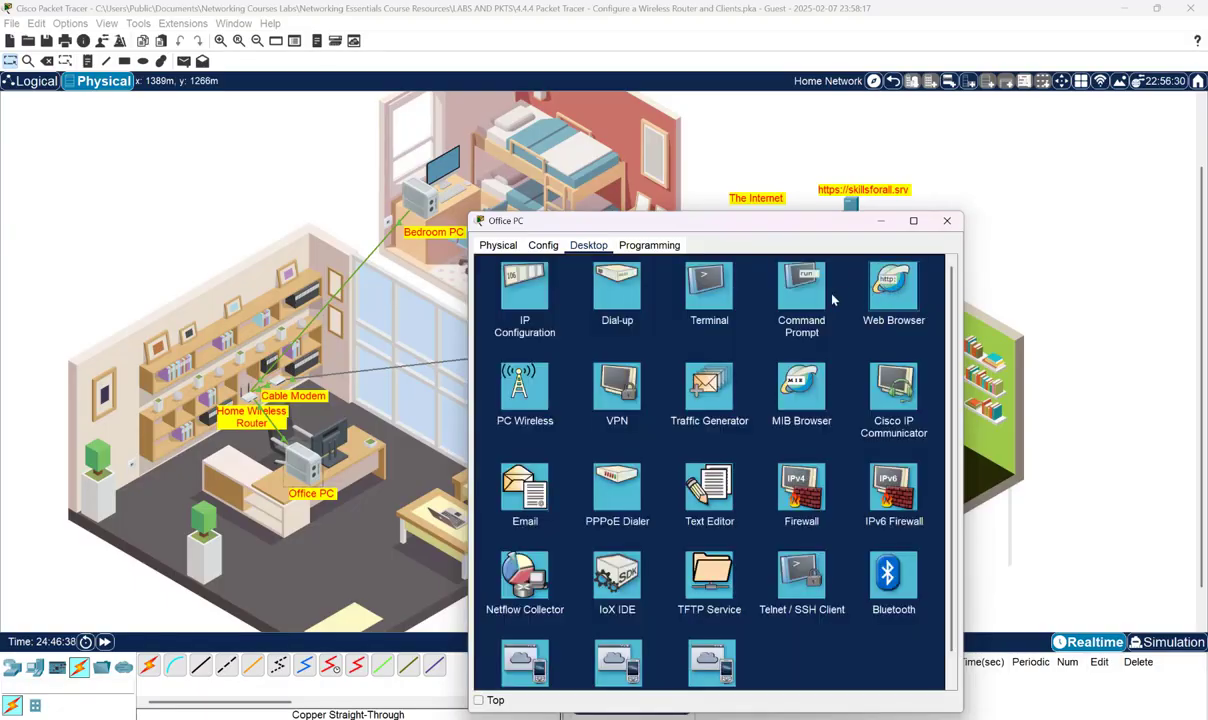
click(895, 290)
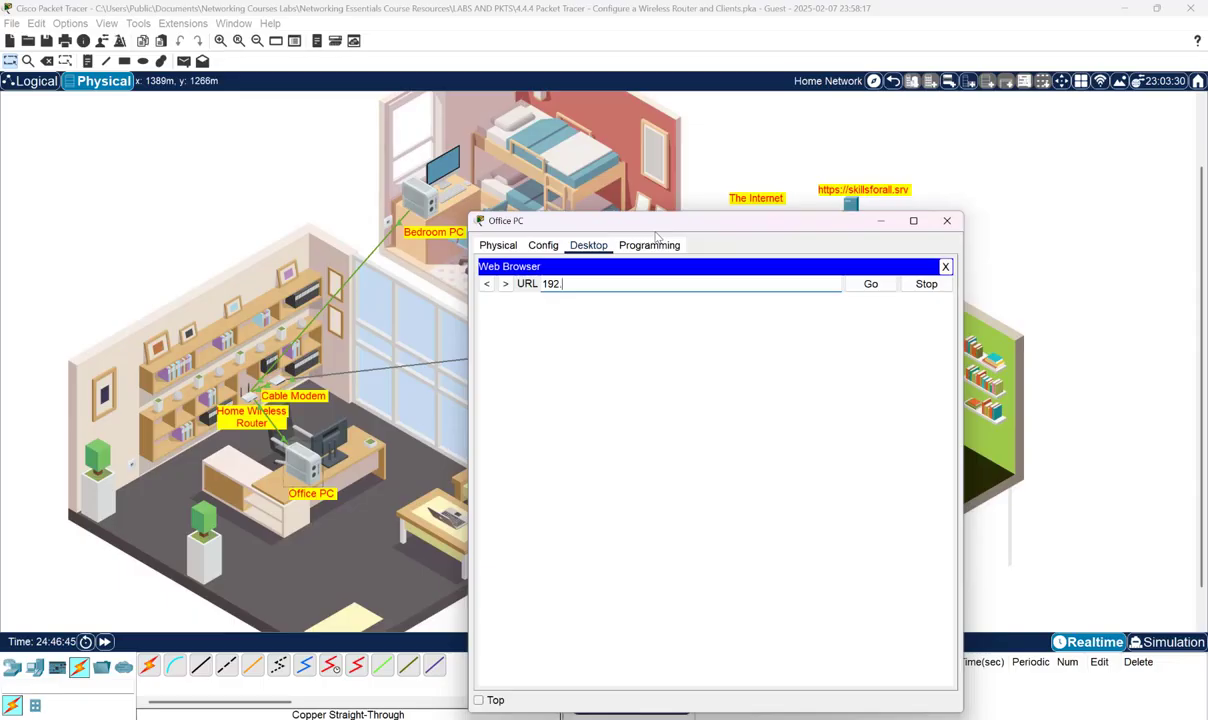
text(192.168.0.1)
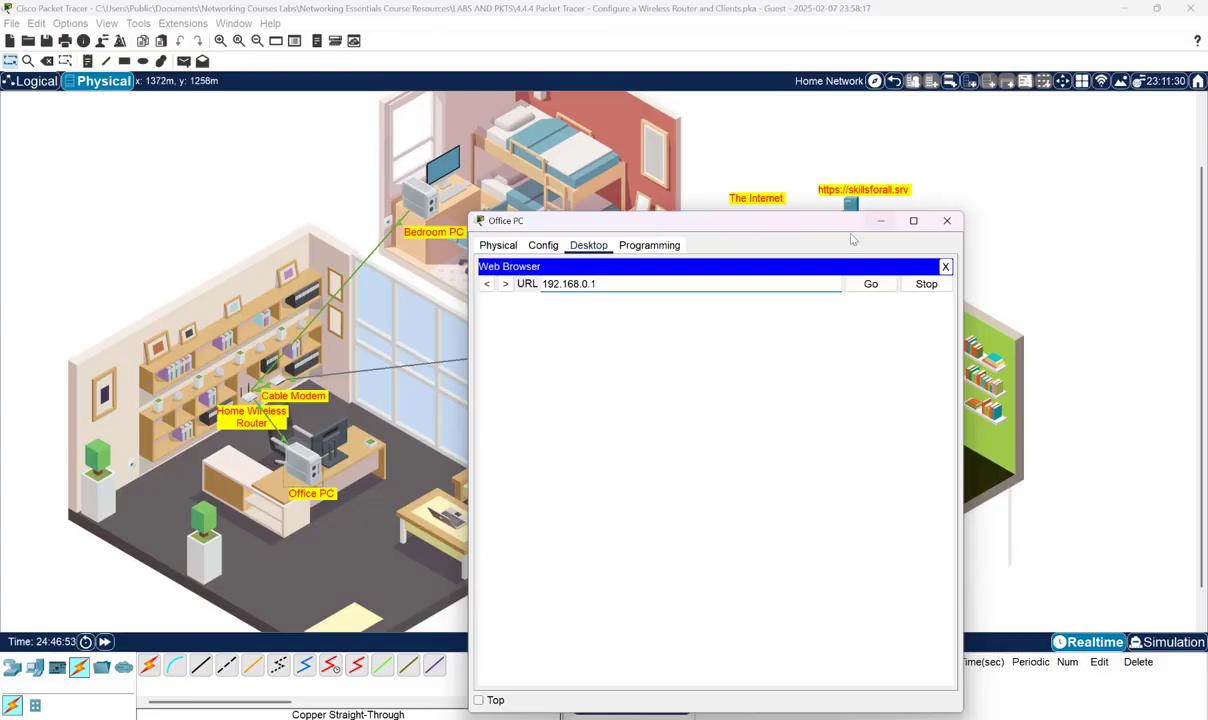
click(857, 285)
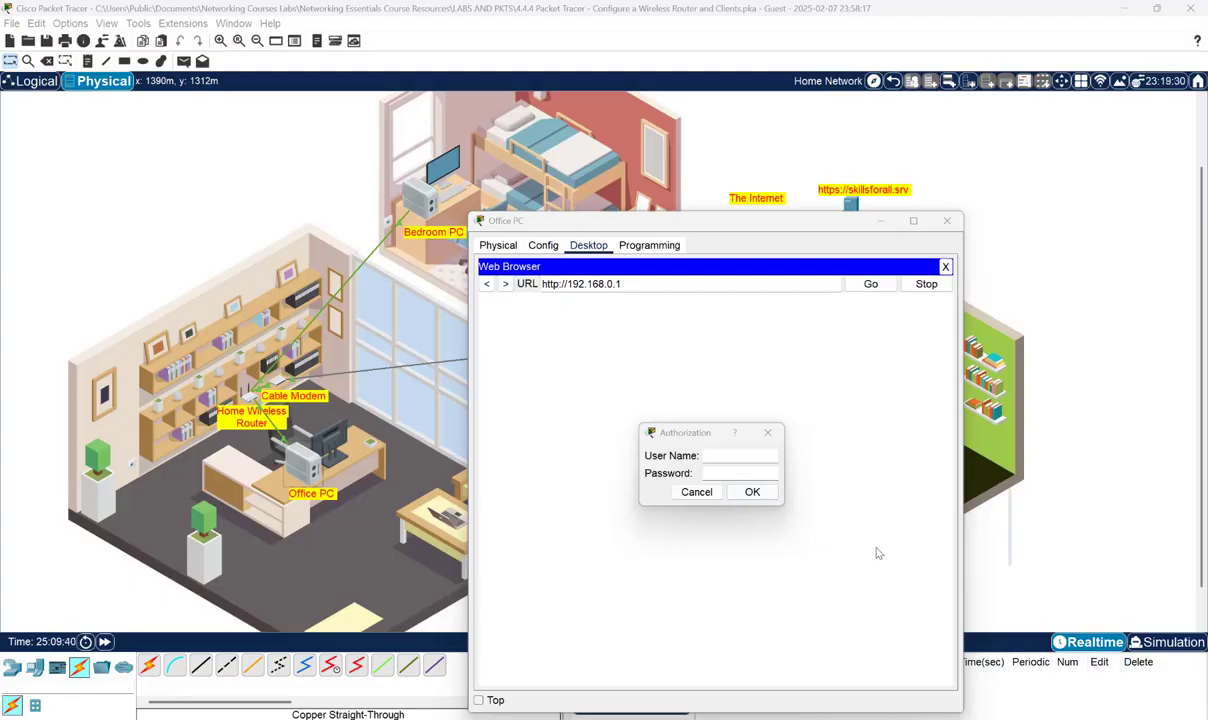
- Copy the default login word 'admin' from the lab instructions document
mouse_move(847, 684)
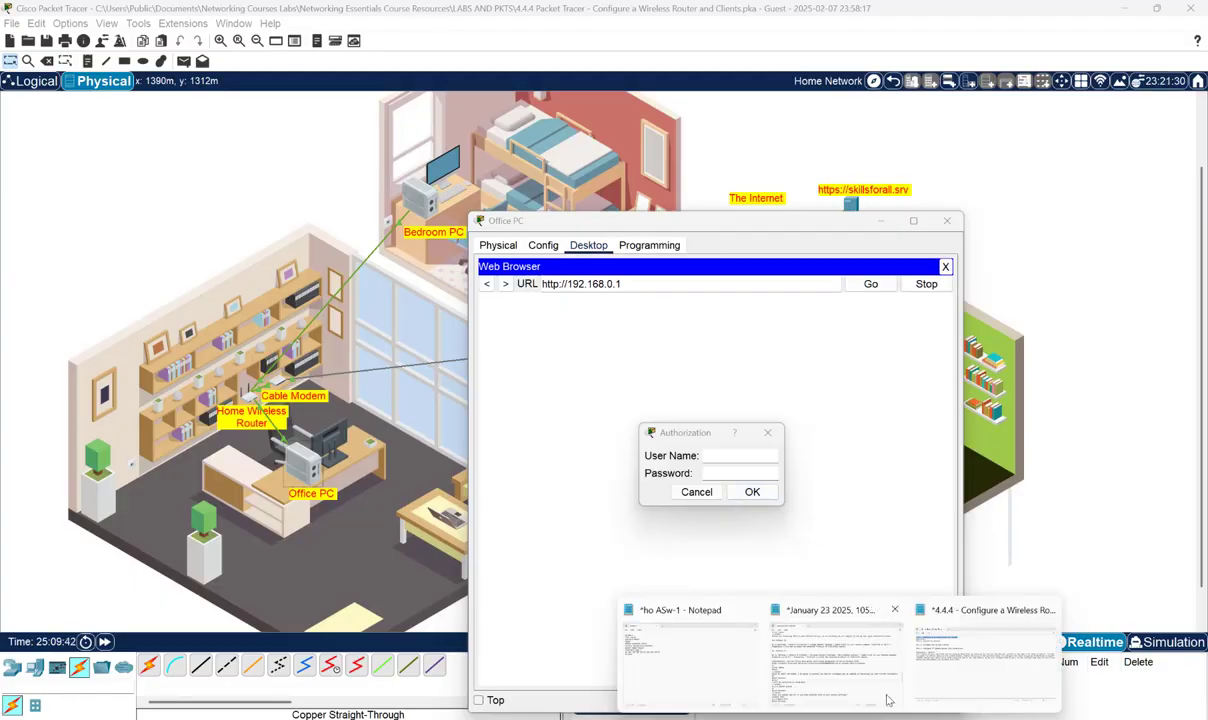
click(847, 684)
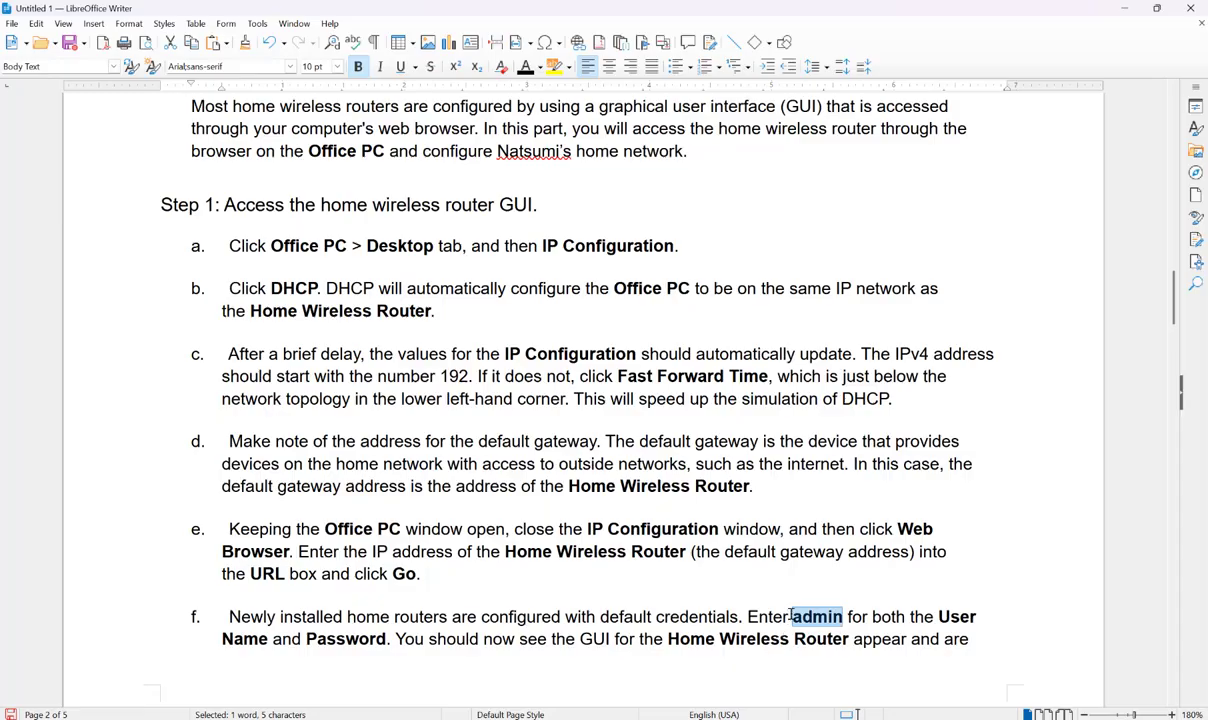
drag(791, 617, 842, 618)
right_click(842, 617)
click(870, 470)
click(1129, 8)
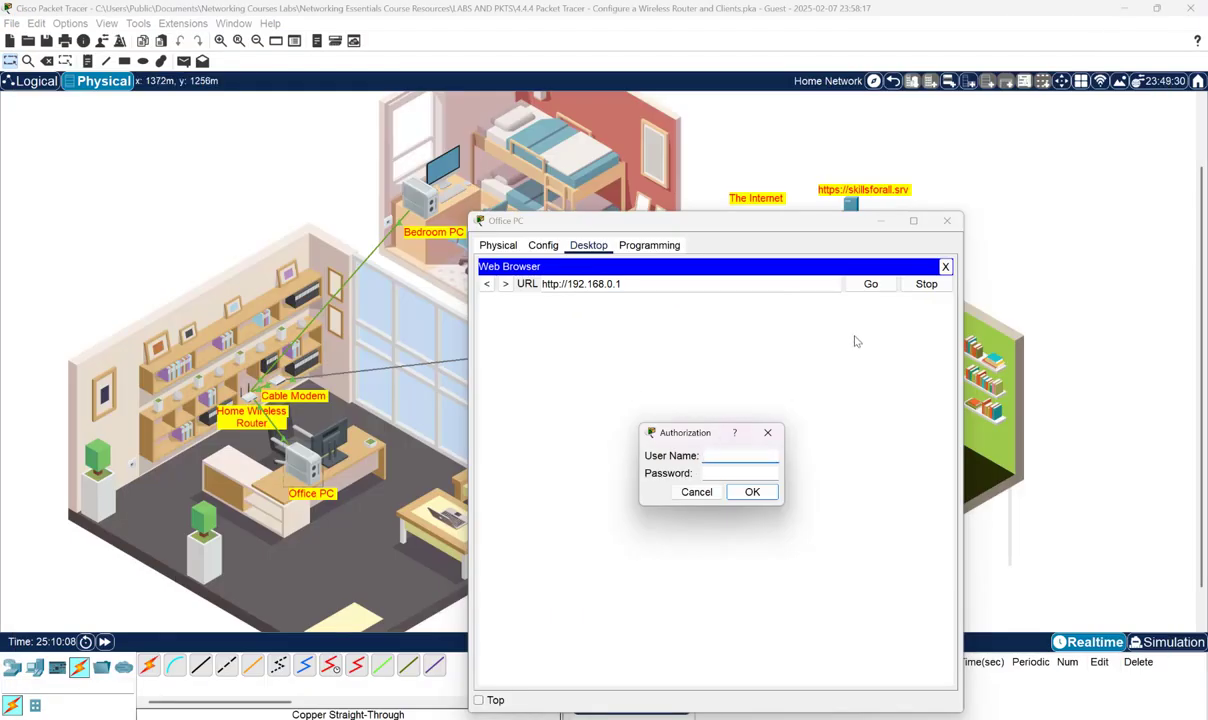
key(ctrl+v)
click(732, 474)
right_click(732, 474)
click(745, 542)
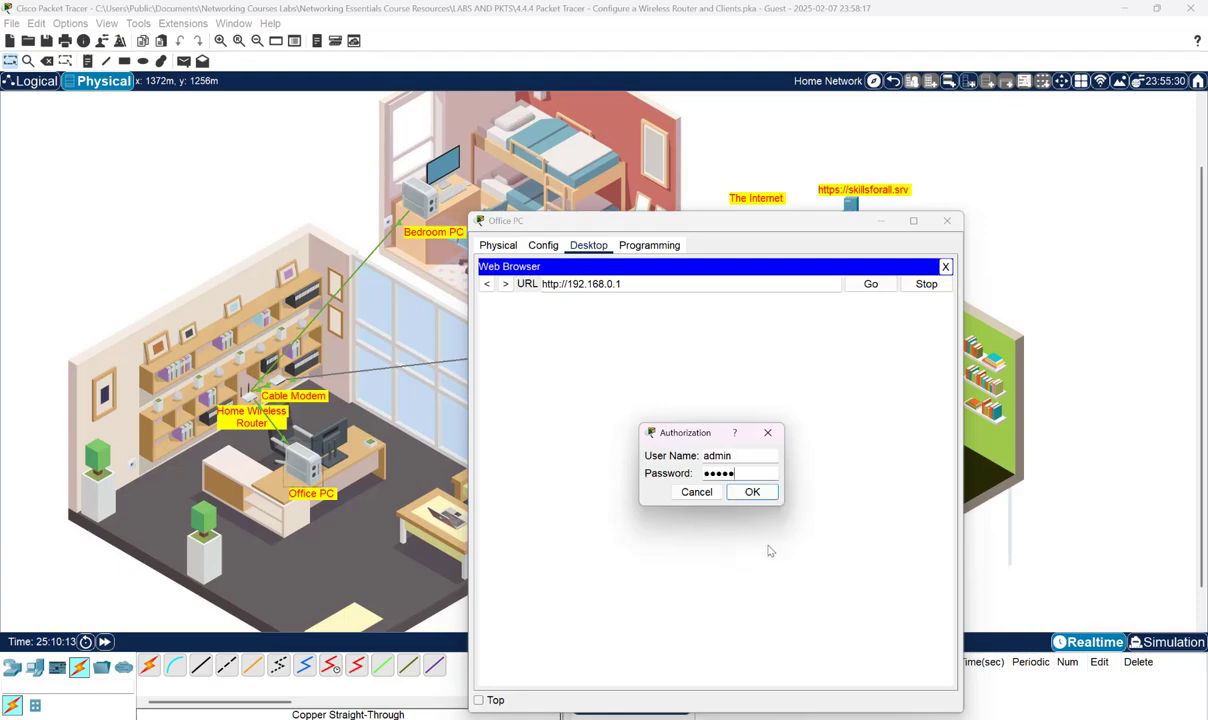
click(753, 493)
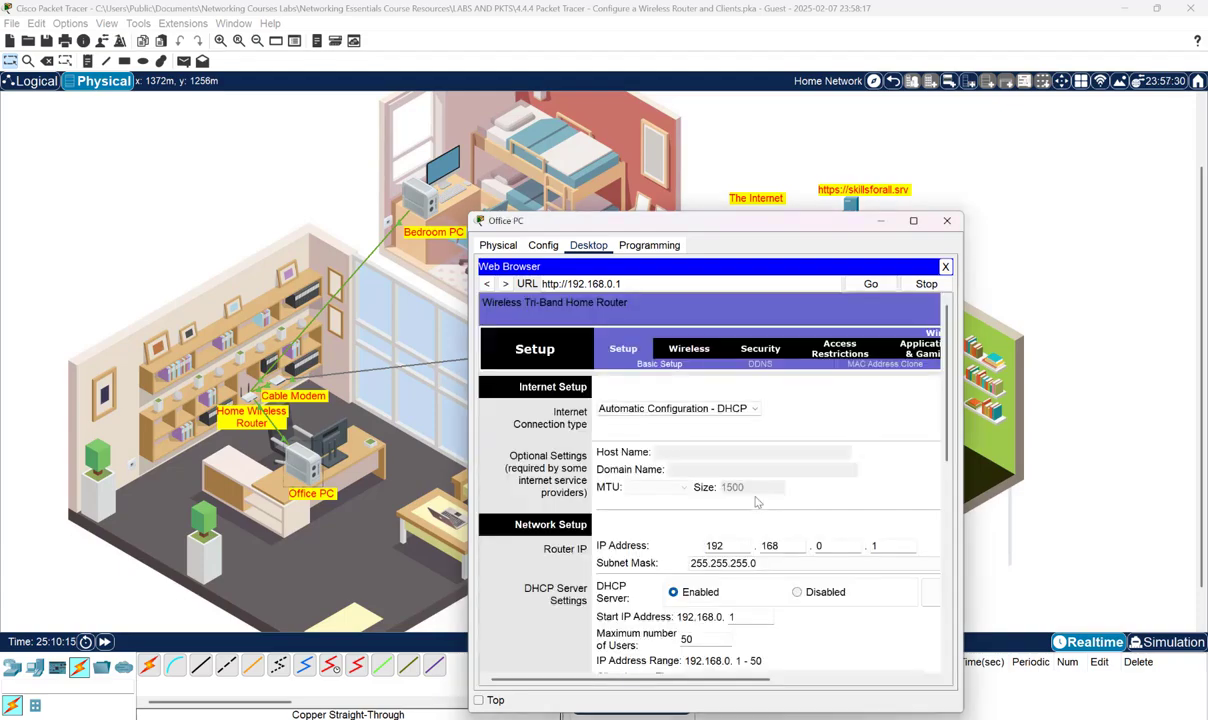
click(912, 220)
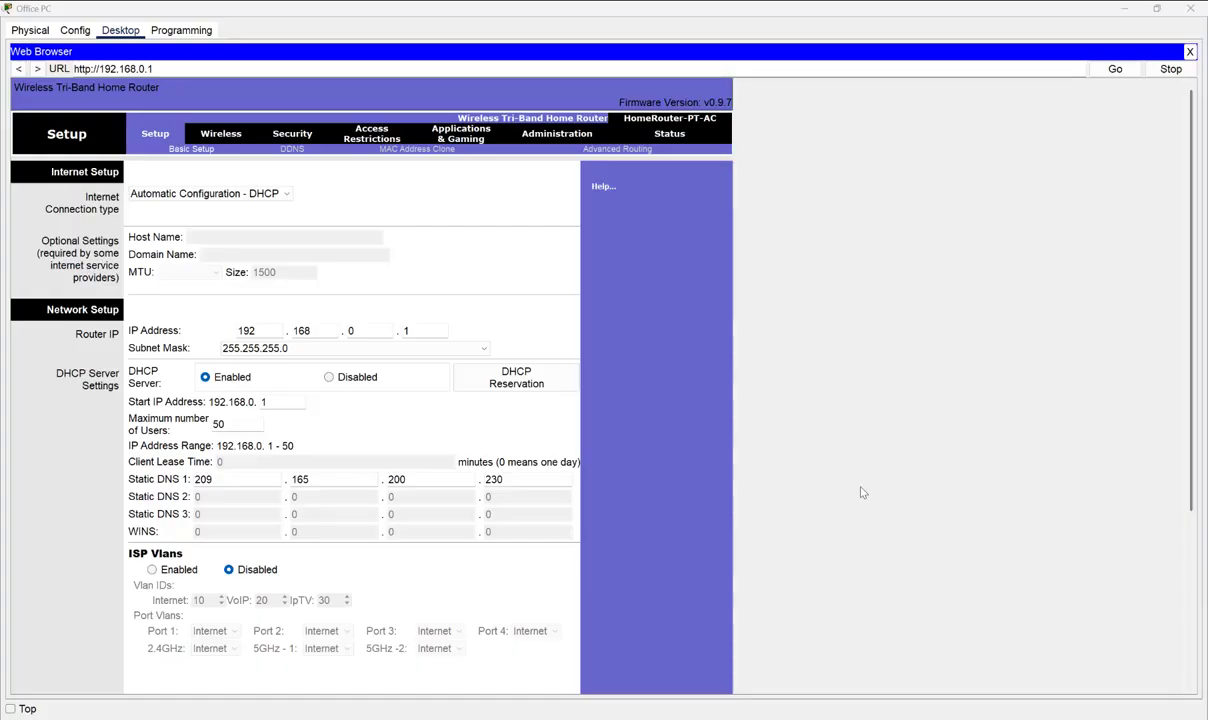
- Set Maximum number of Users to 10 and save, giving DHCP range 192.168.0.1–10
click(849, 718)
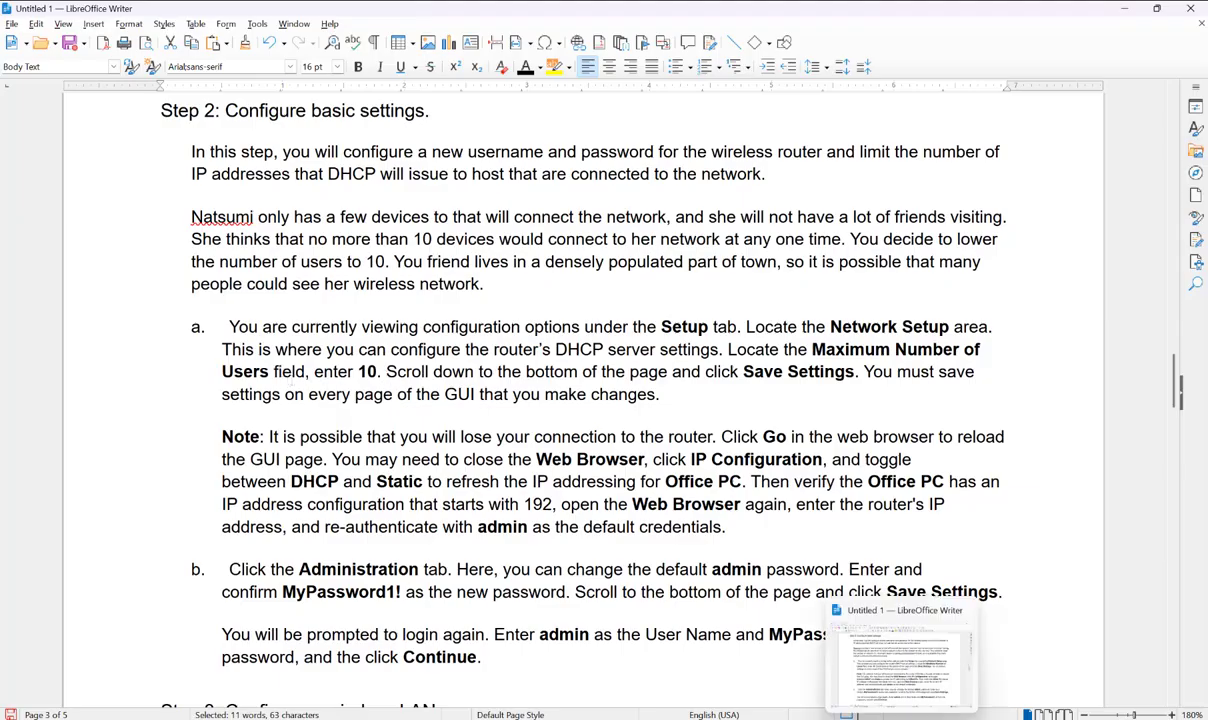
click(900, 719)
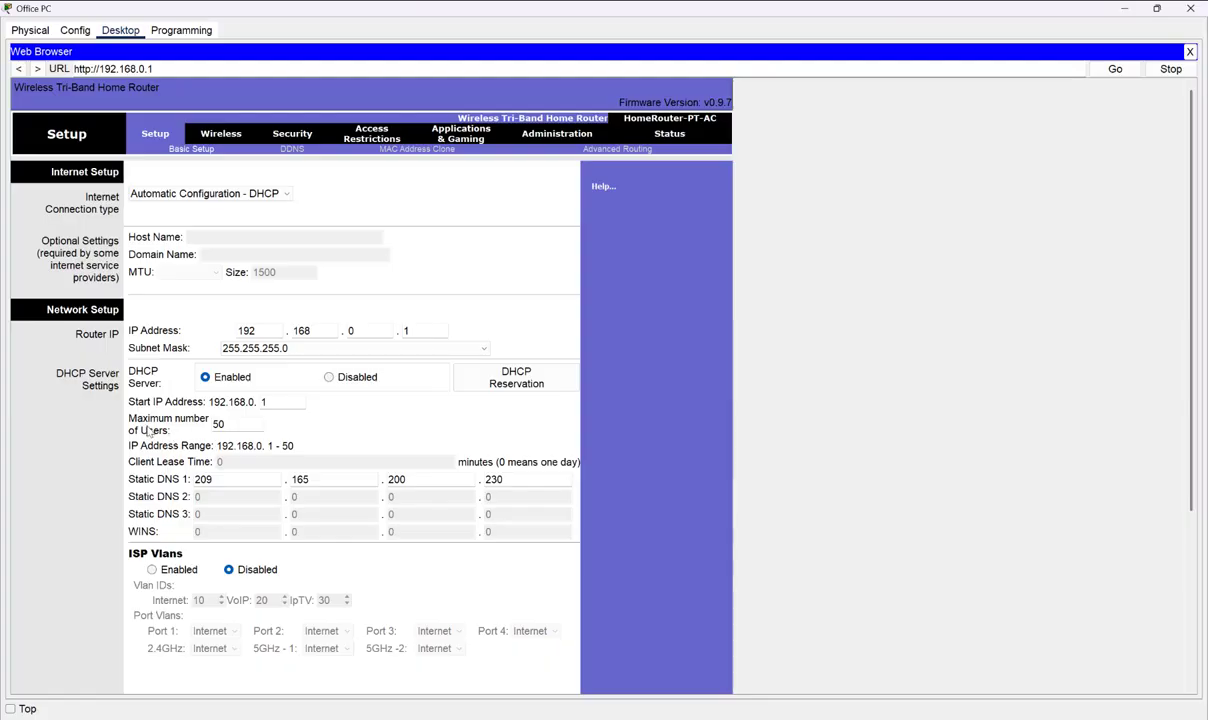
double_click(218, 424)
text(10)
mouse_move(901, 719)
click(901, 655)
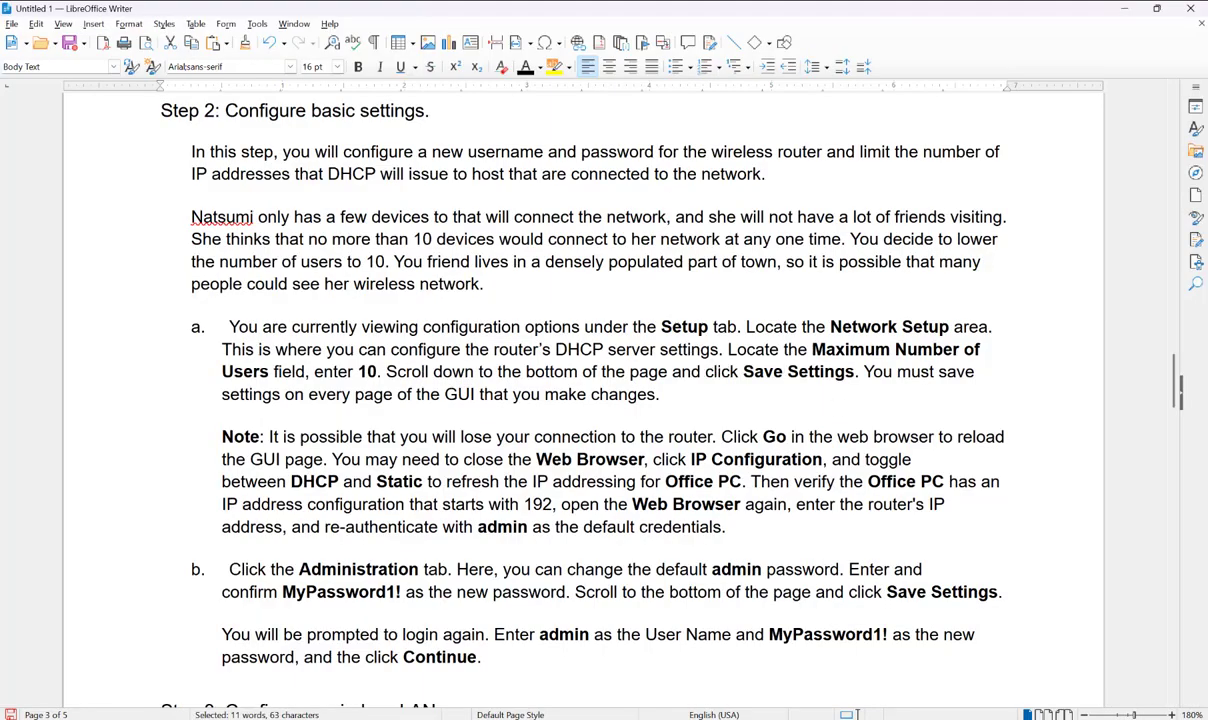
click(855, 718)
scroll(346, 490, down, 5)
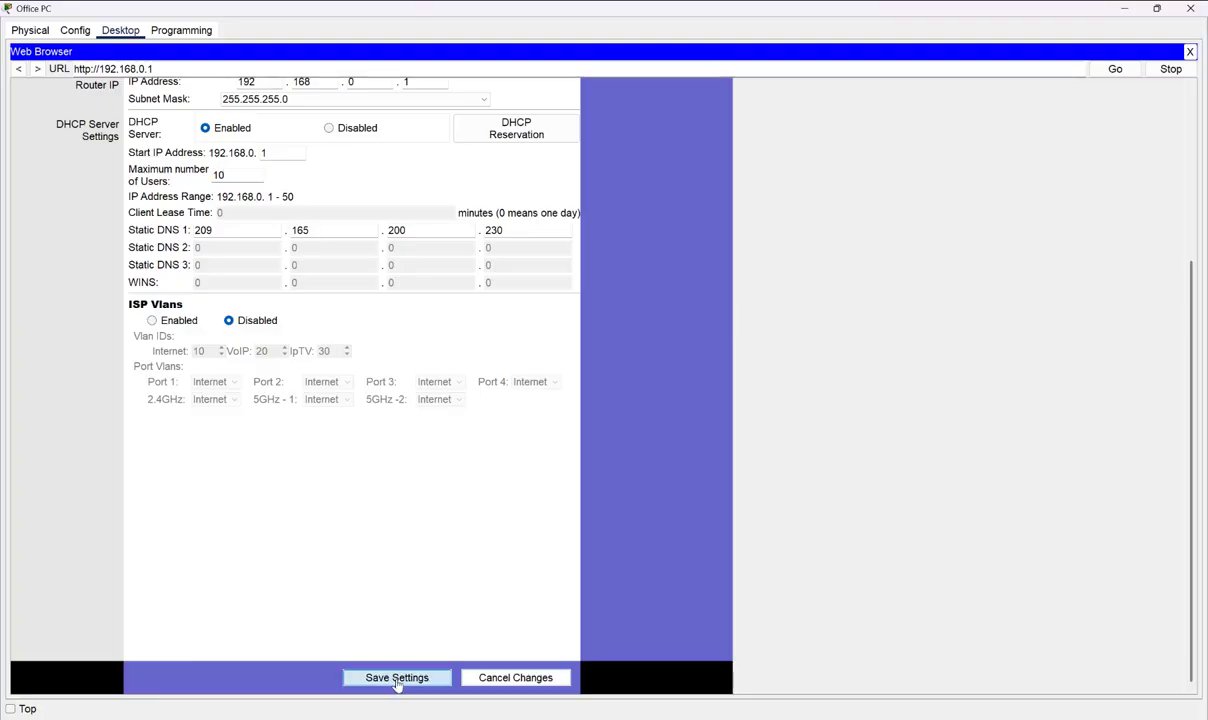
click(397, 679)
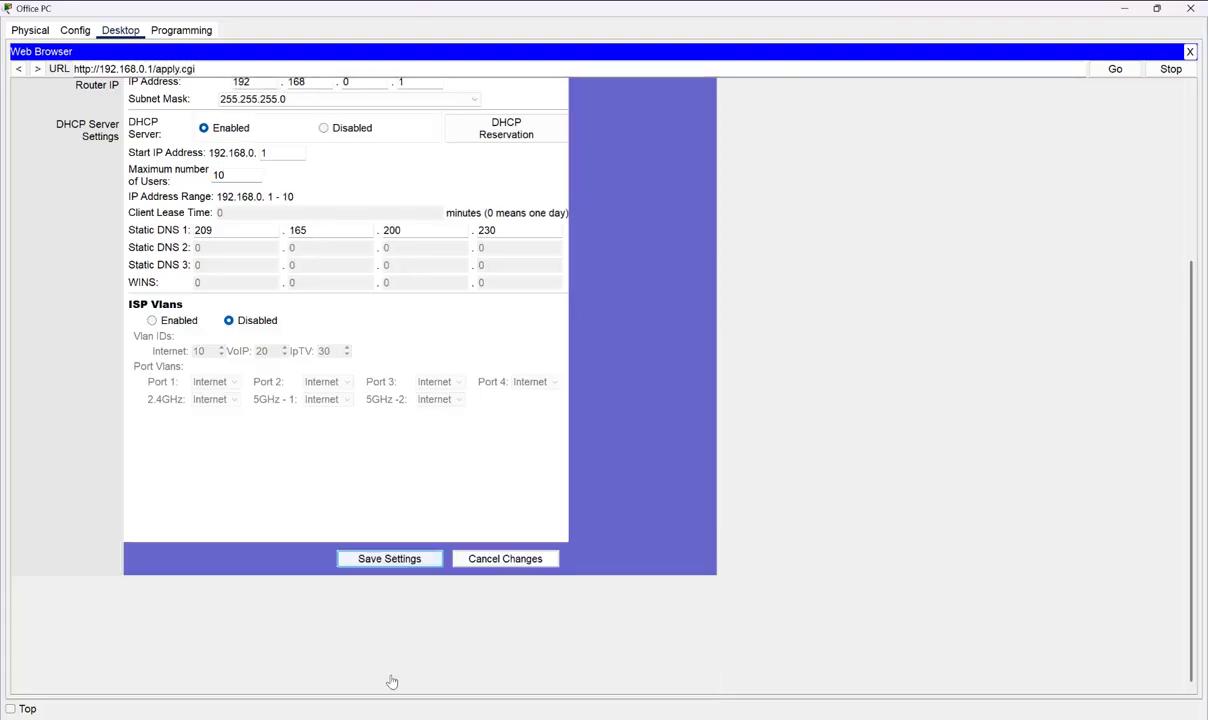
scroll(364, 383, up, 5)
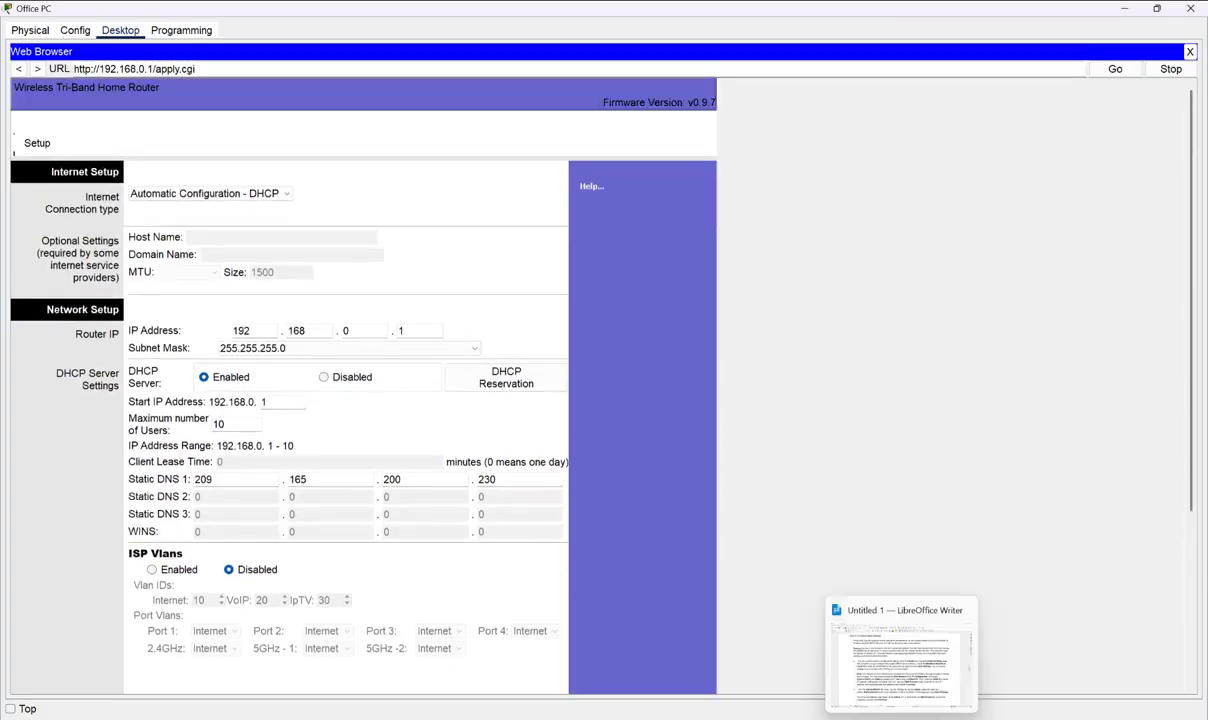
click(902, 718)
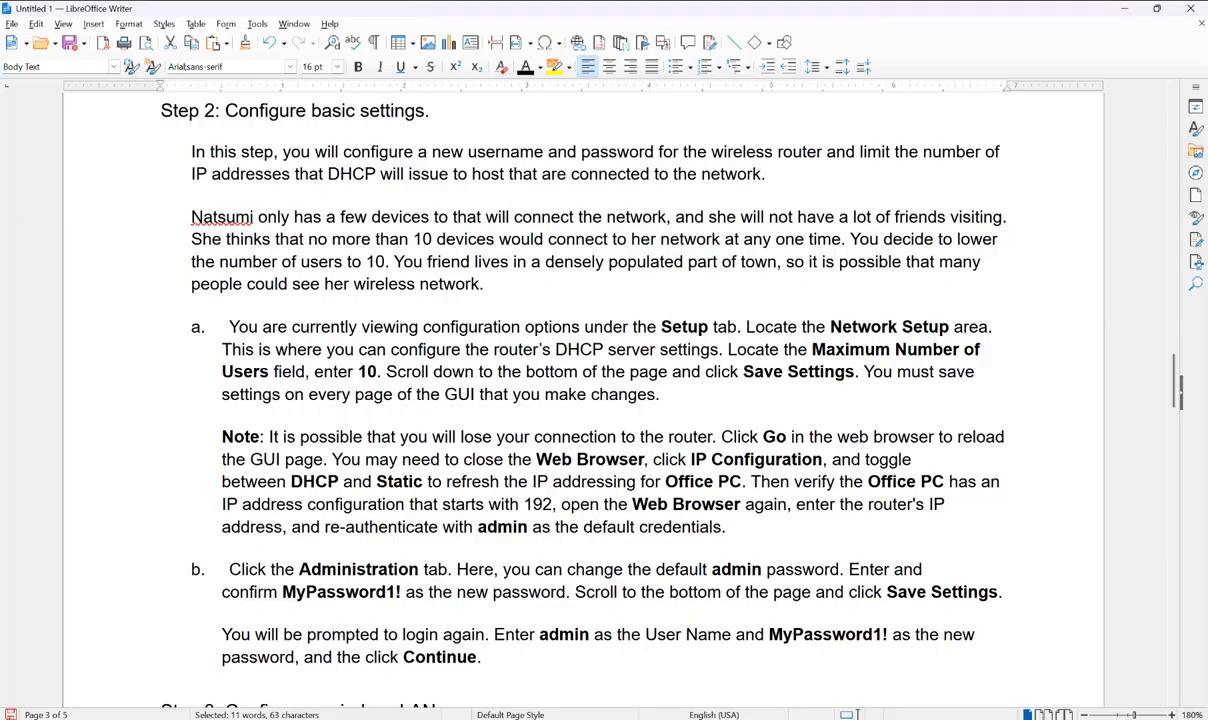
- Retry loading the timed-out router page, then close the Office PC's Web Browser
key(alt+Tab)
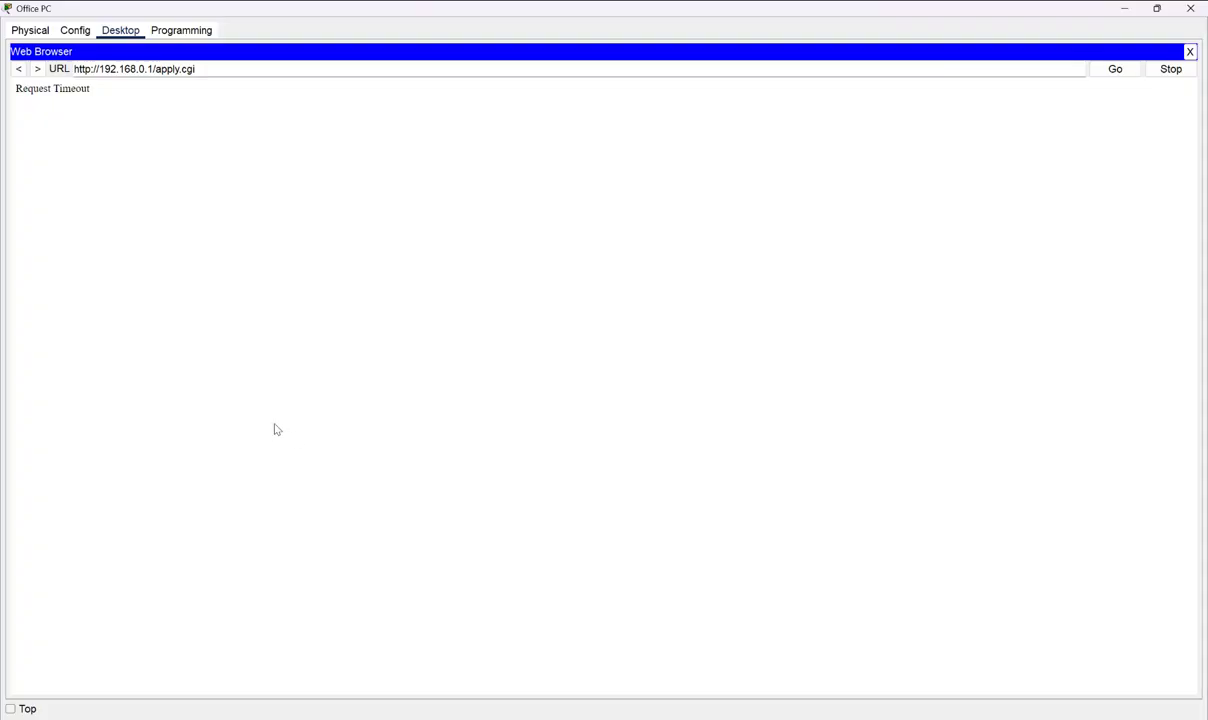
click(18, 69)
click(1112, 69)
click(900, 650)
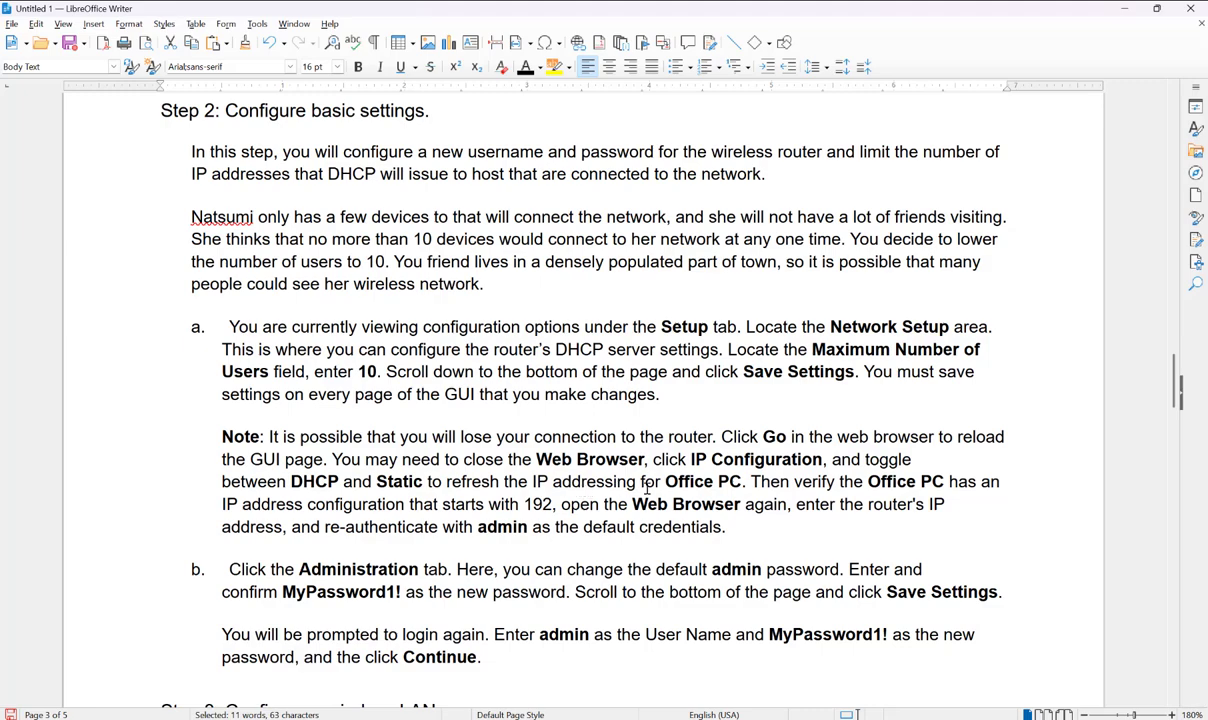
click(1124, 9)
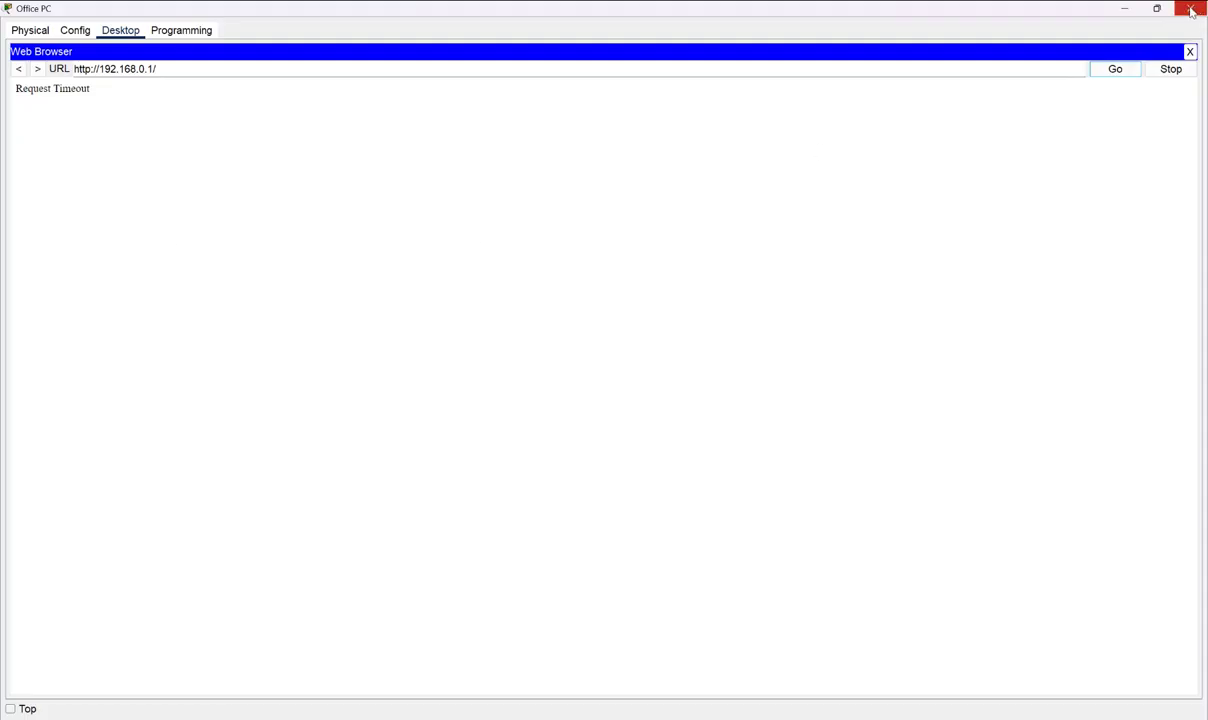
click(1190, 51)
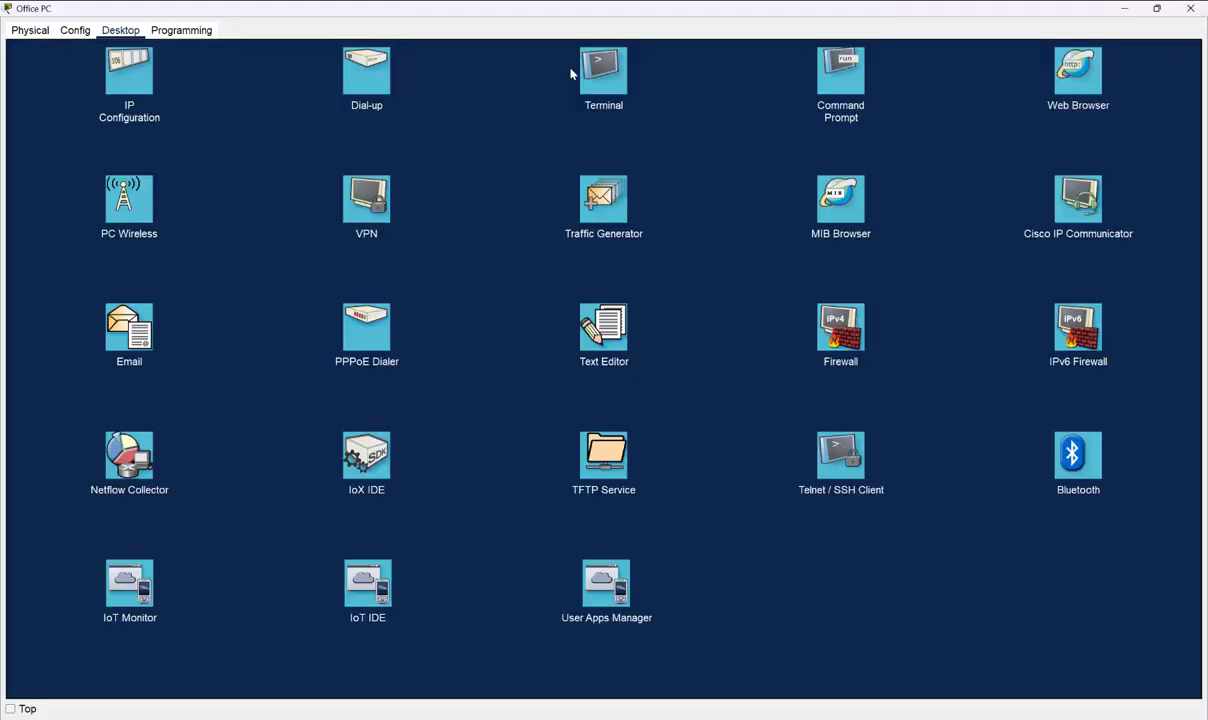
- Toggle IP Configuration from Static back to DHCP to renew 192.168.0.2, then reopen the Web Browser
click(155, 94)
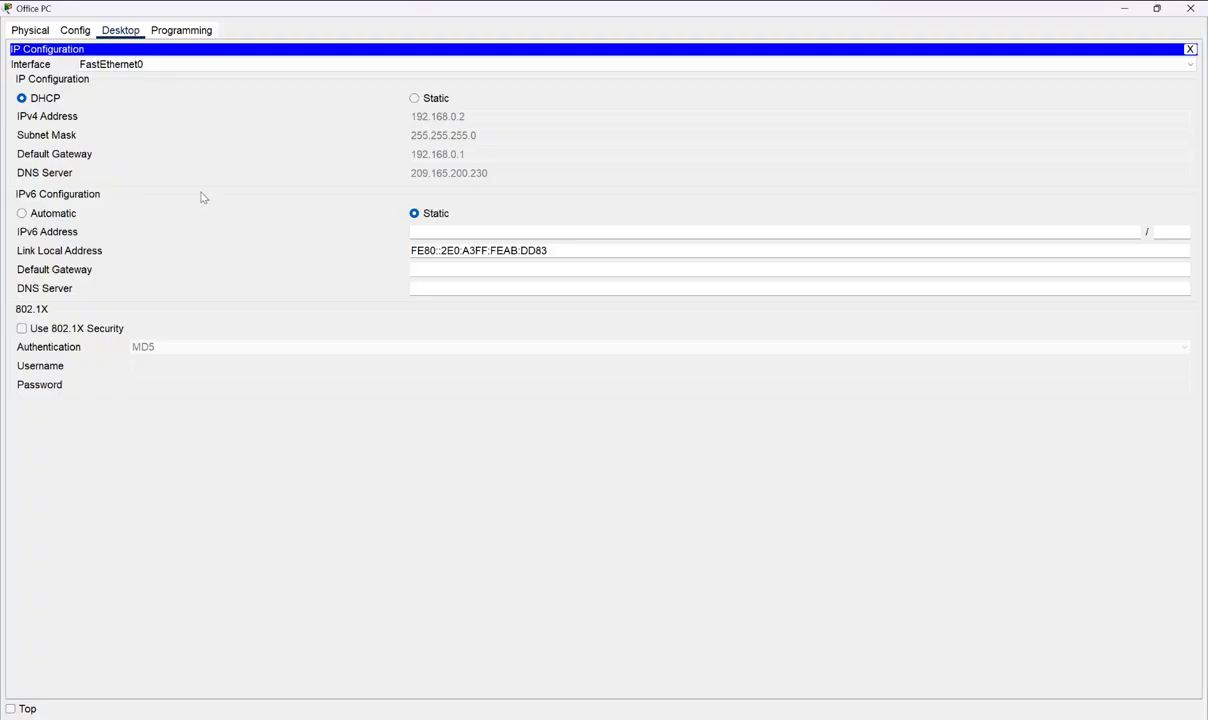
click(414, 98)
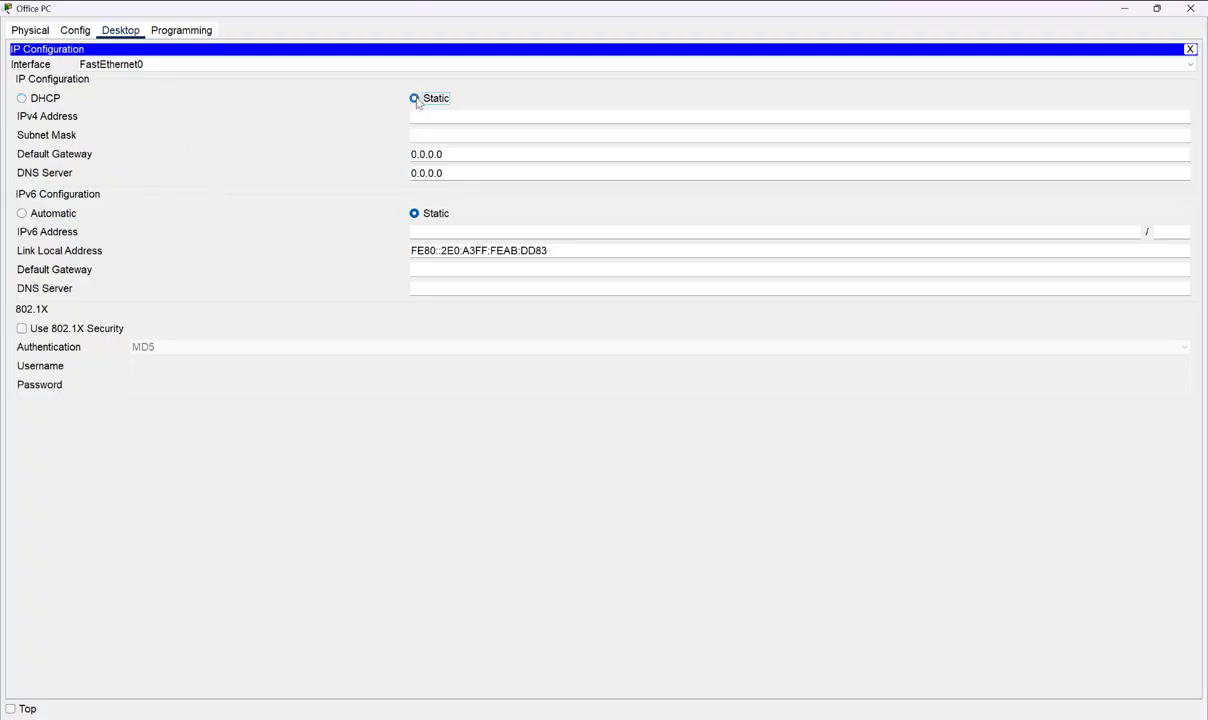
click(21, 98)
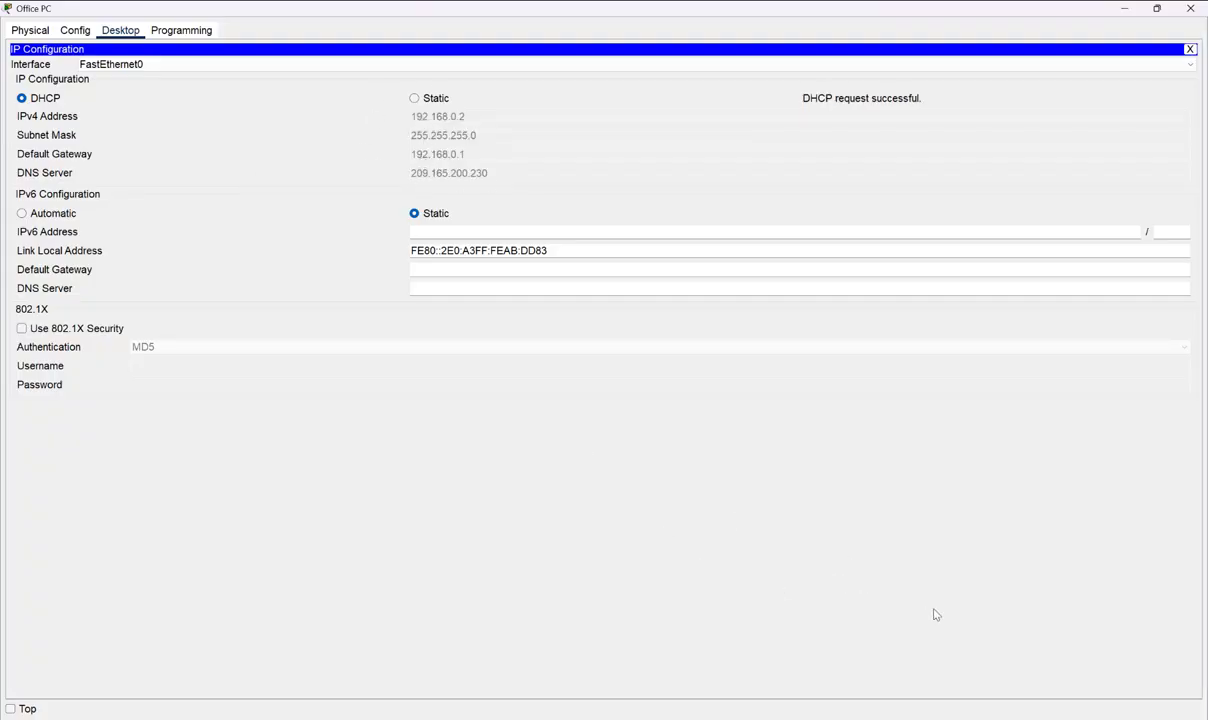
key(alt+Tab)
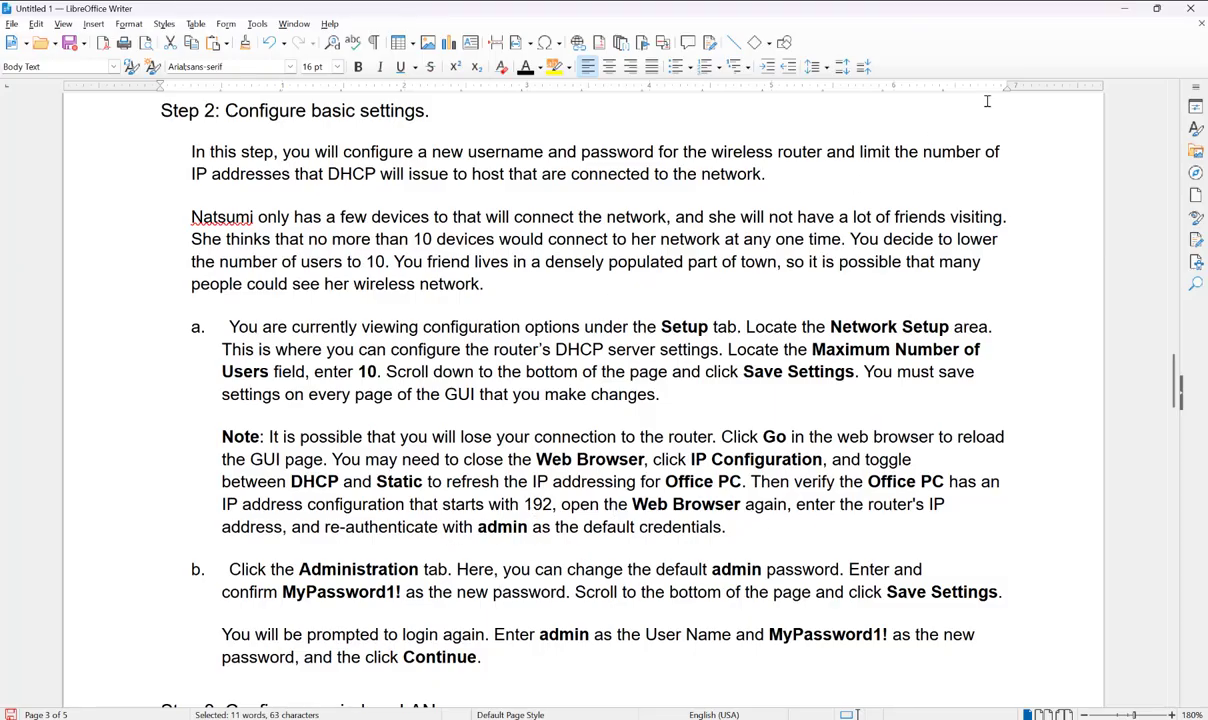
click(1121, 8)
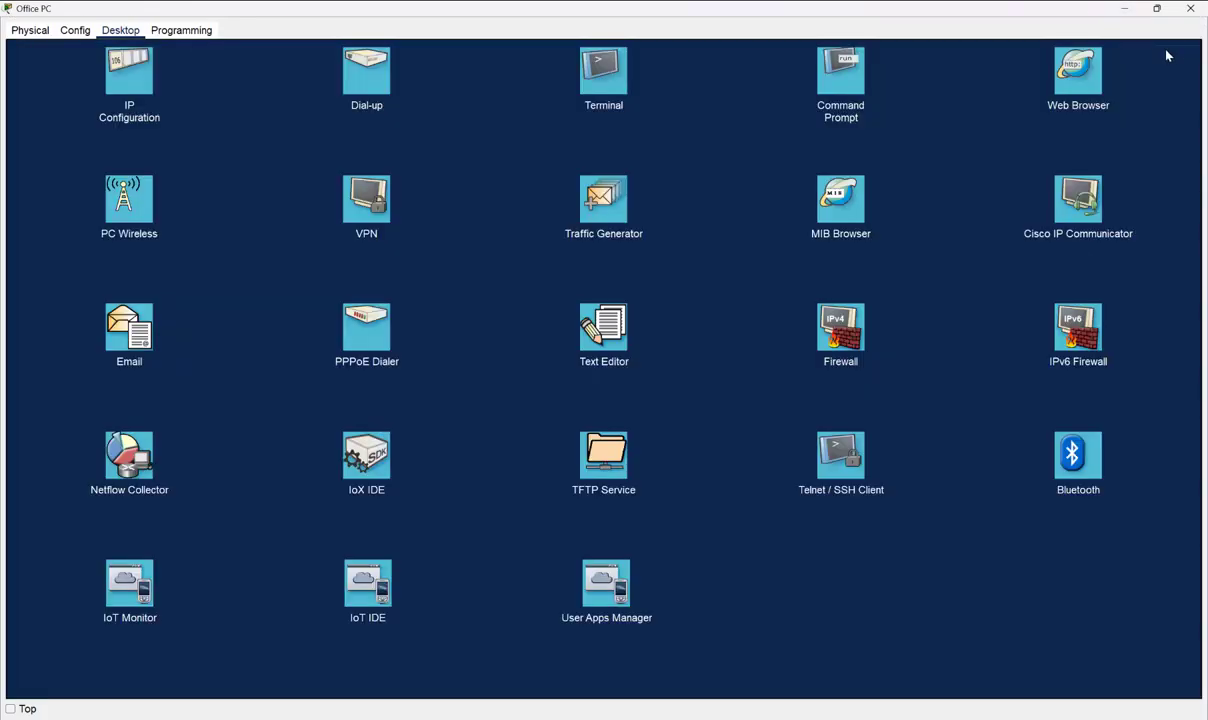
click(1189, 49)
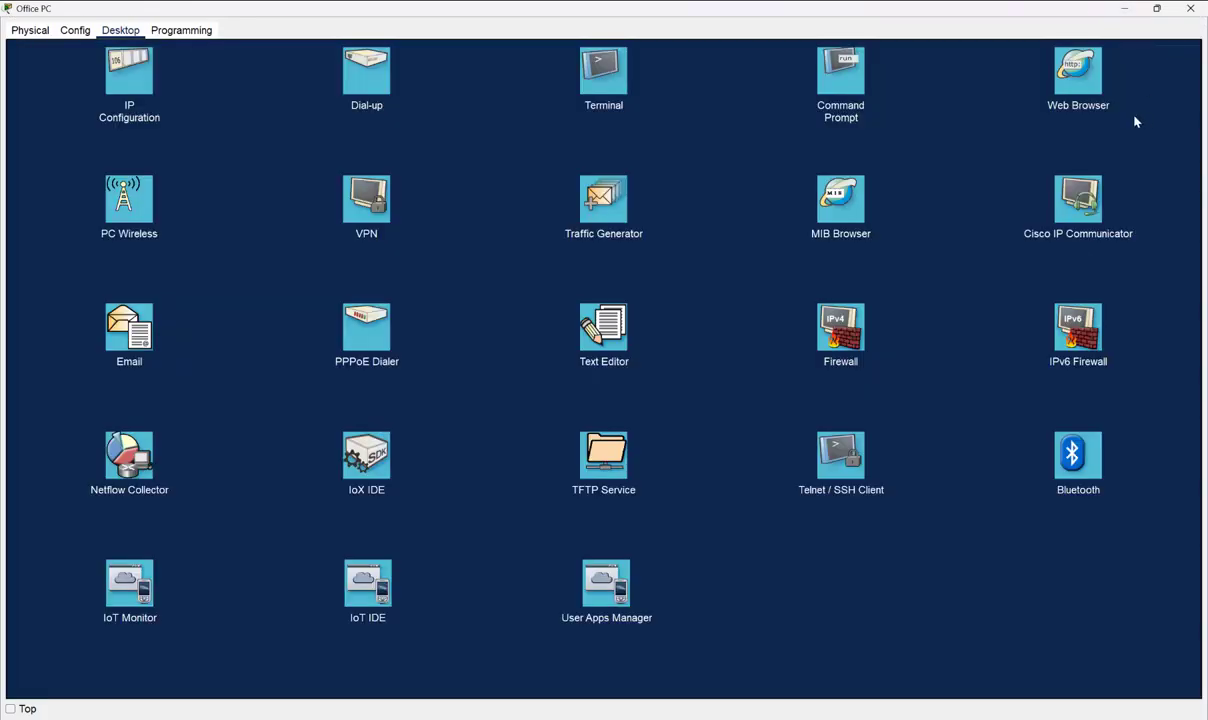
click(1085, 89)
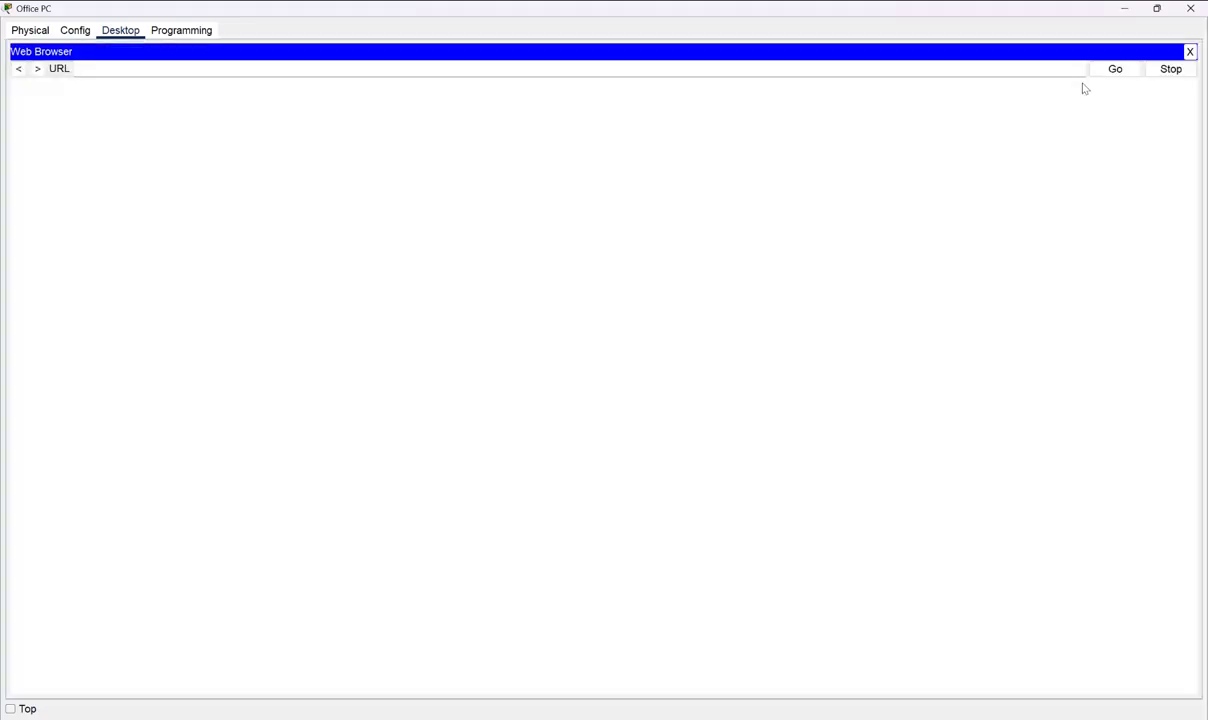
click(221, 72)
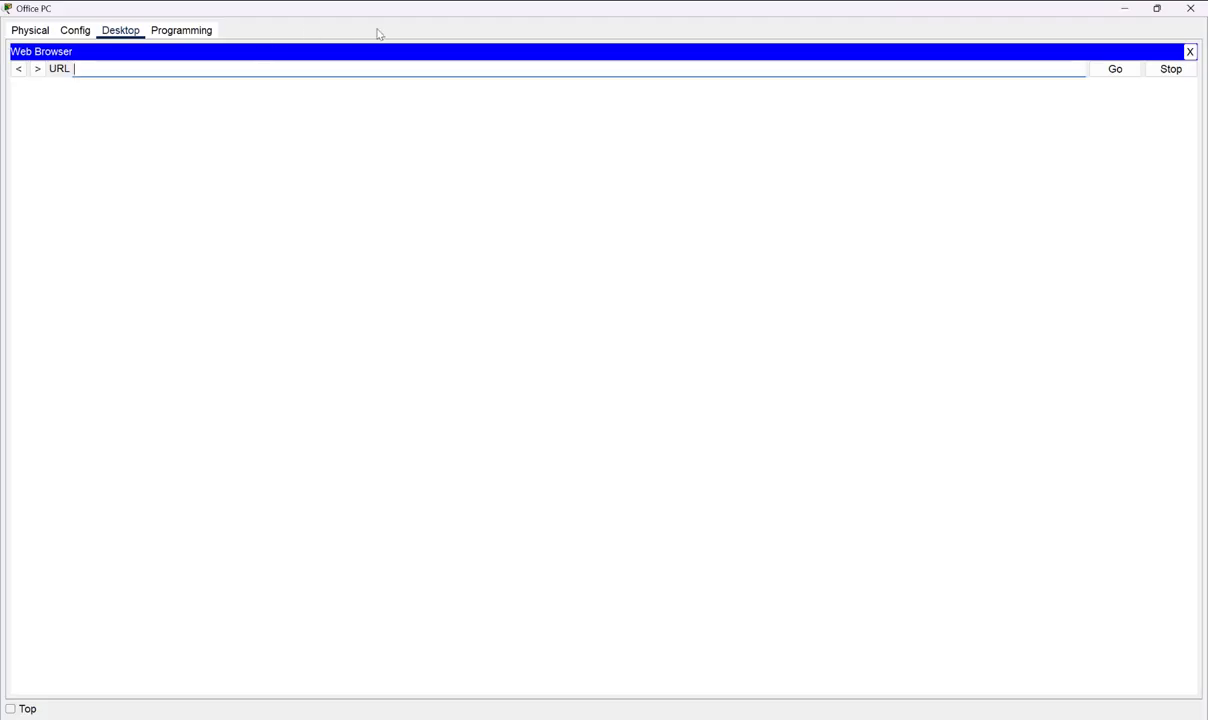
text(192.168.0.2)
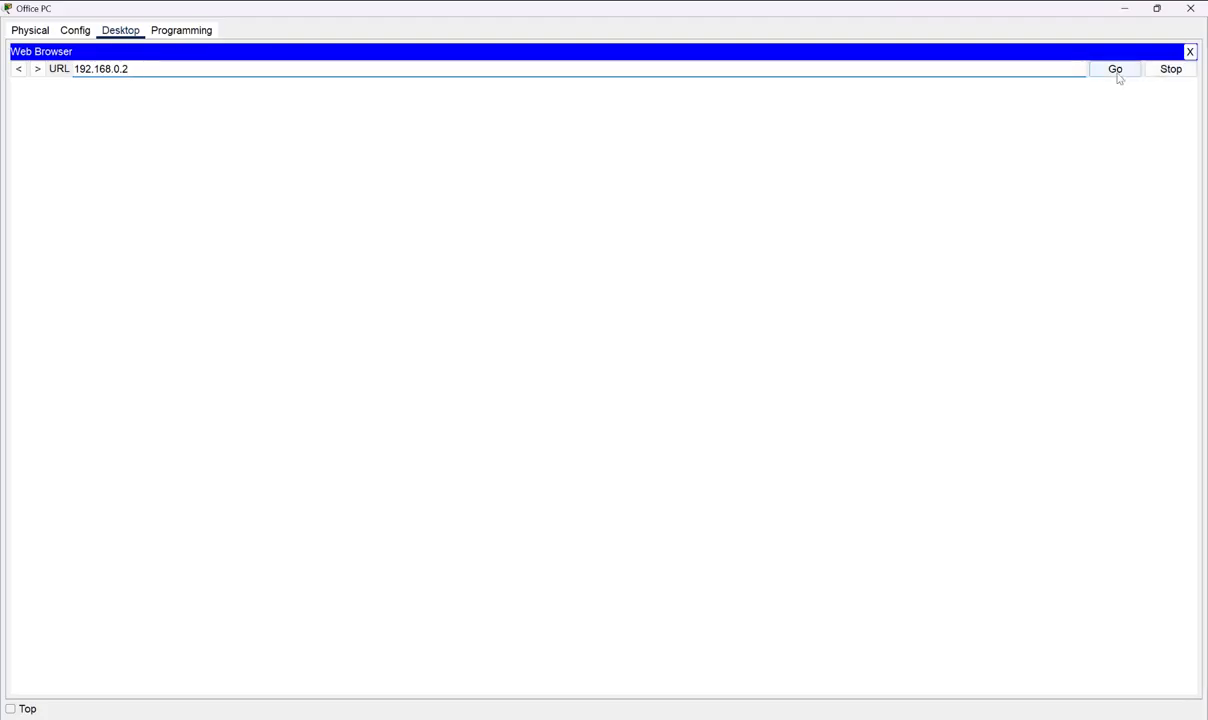
key(BackSpace)
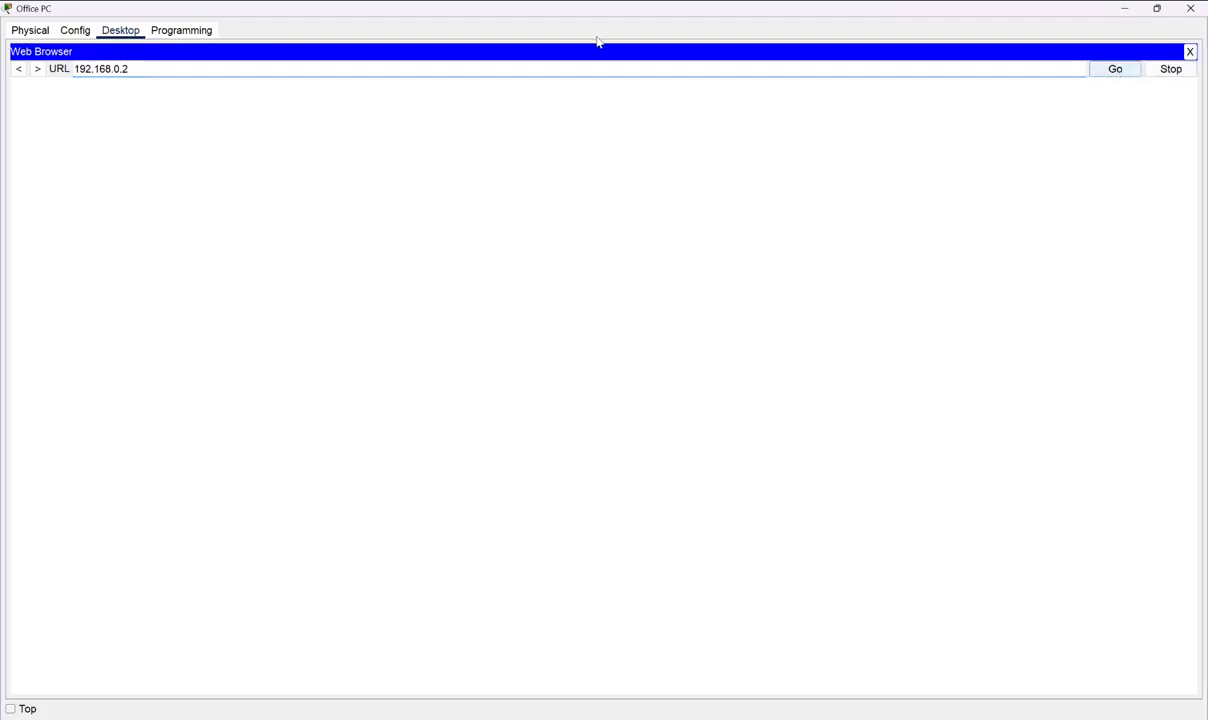
text(1)
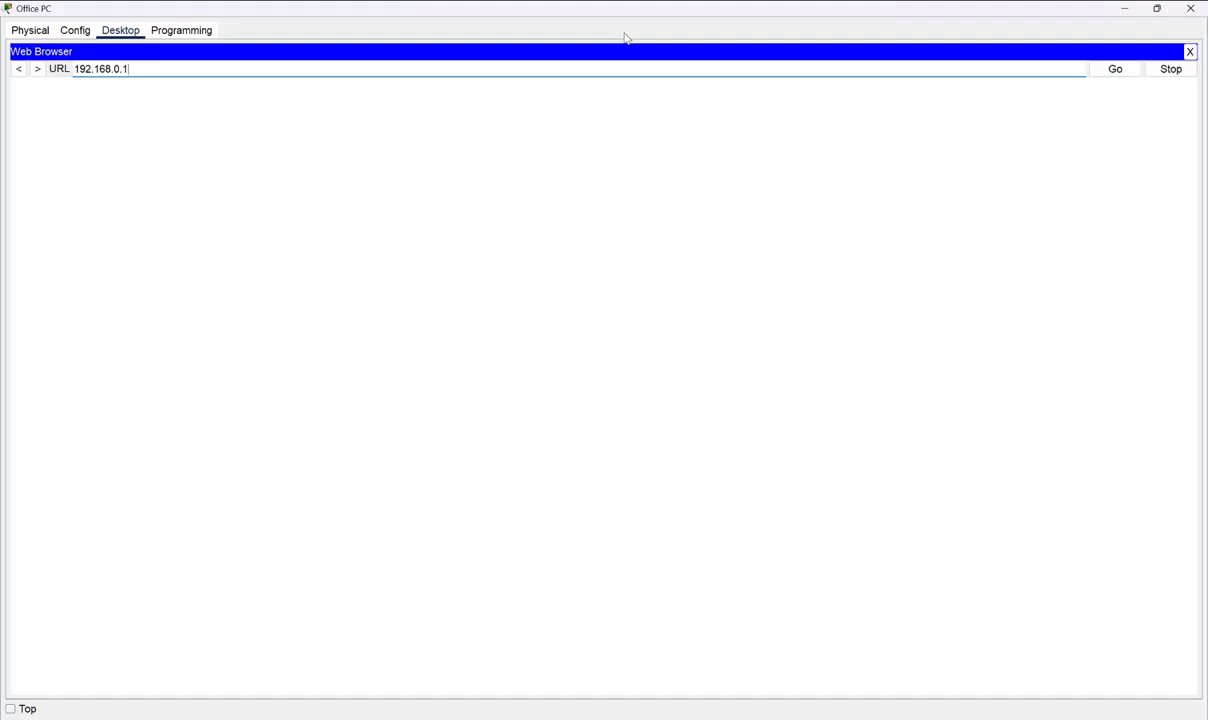
click(1110, 76)
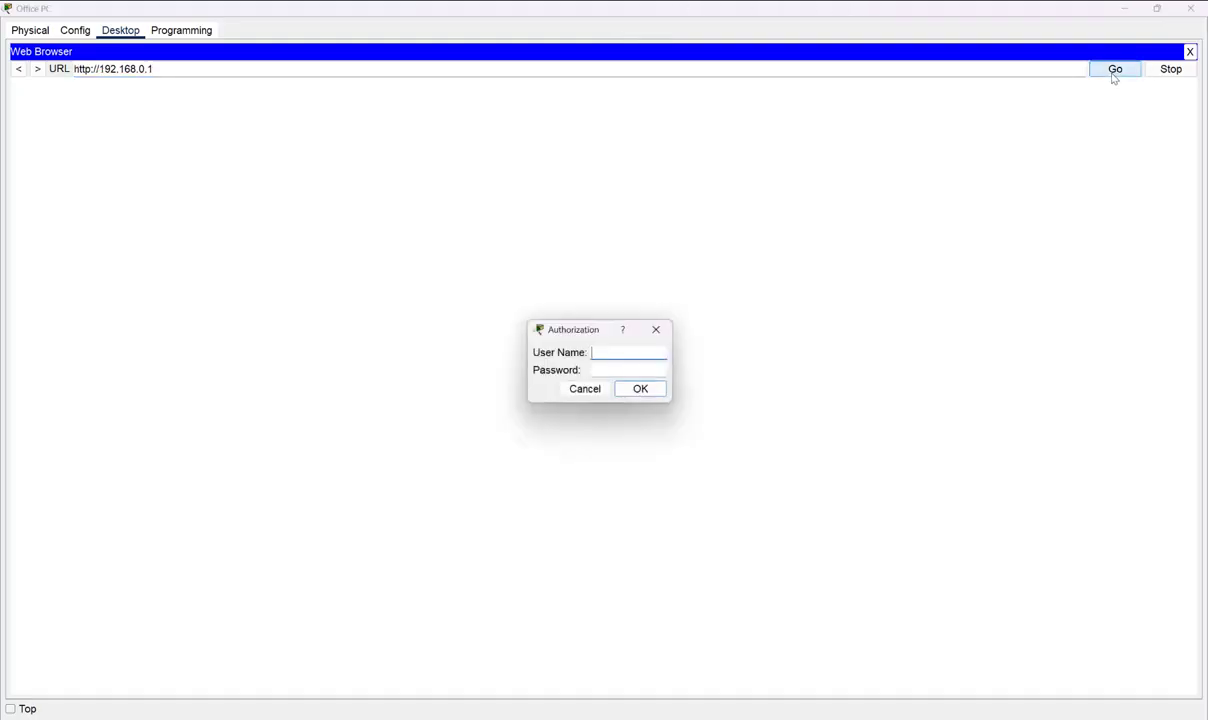
click(625, 352)
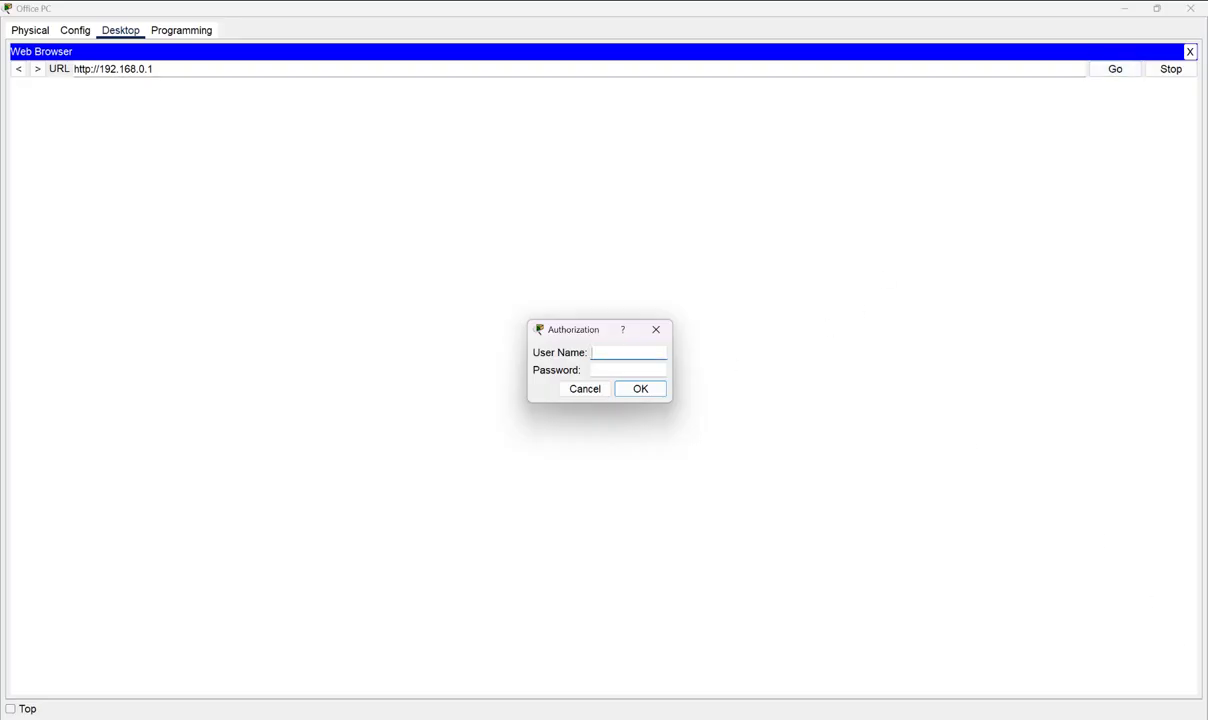
- Copy the word 'admin' from the lab instructions in Writer
click(850, 718)
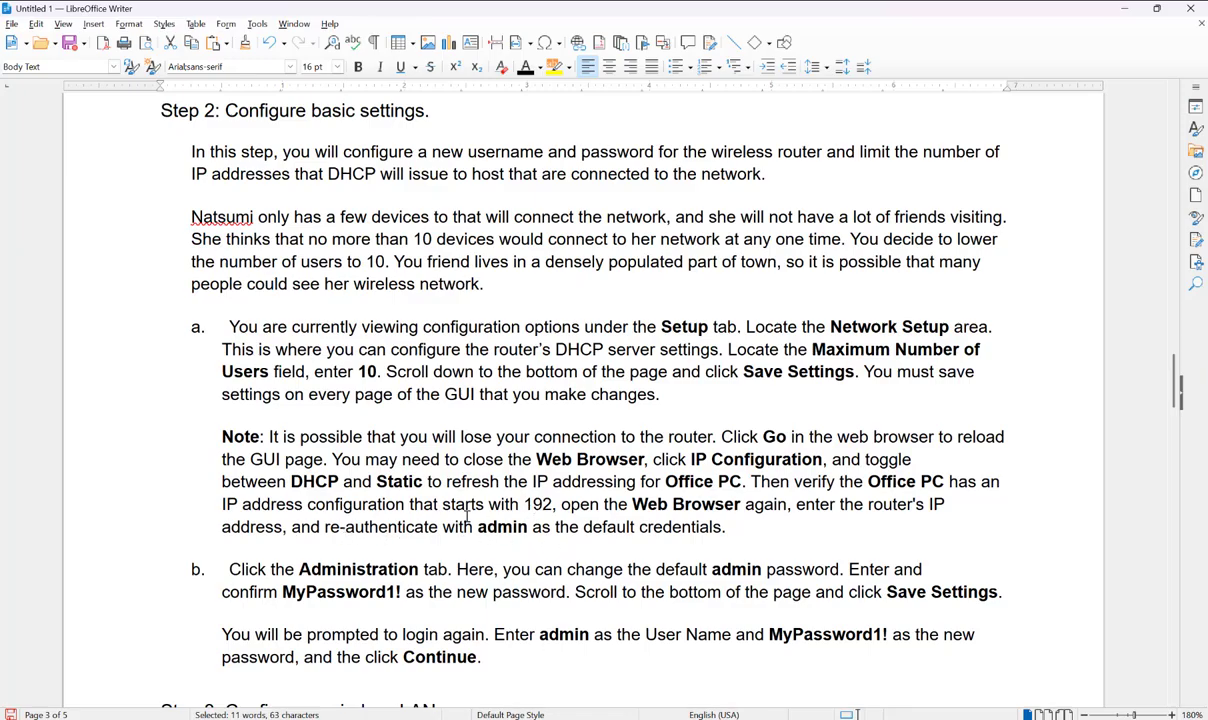
drag(478, 527, 530, 527)
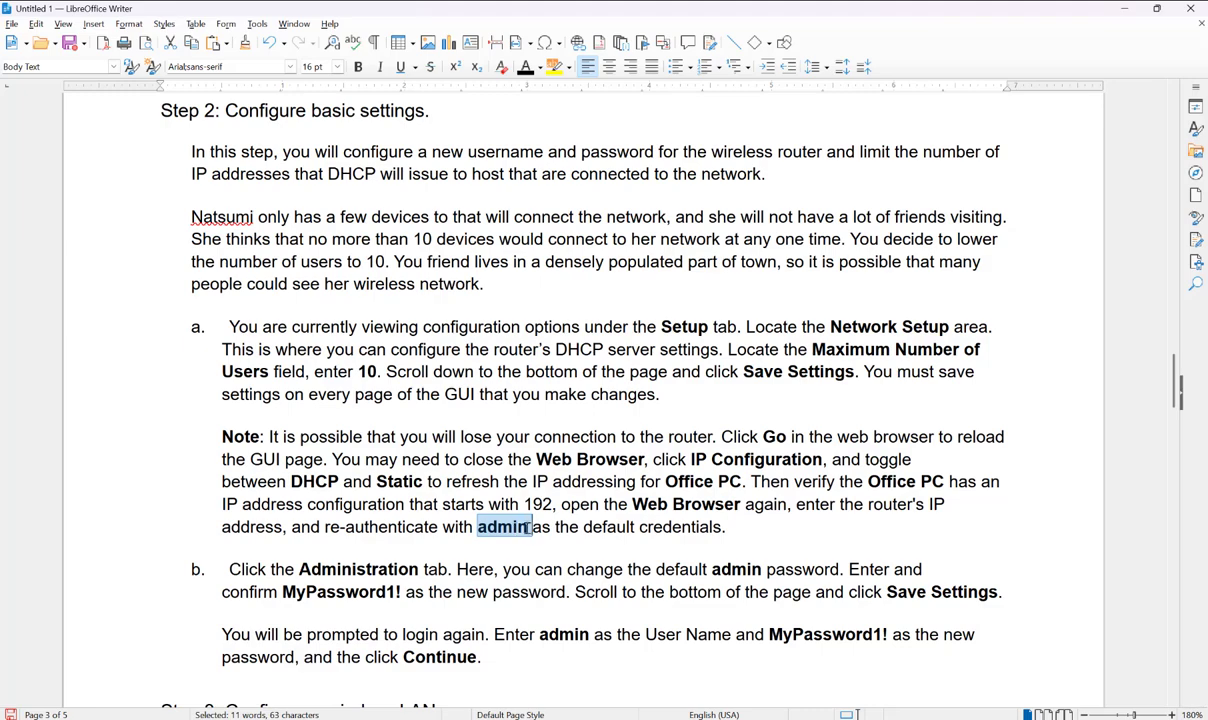
right_click(520, 529)
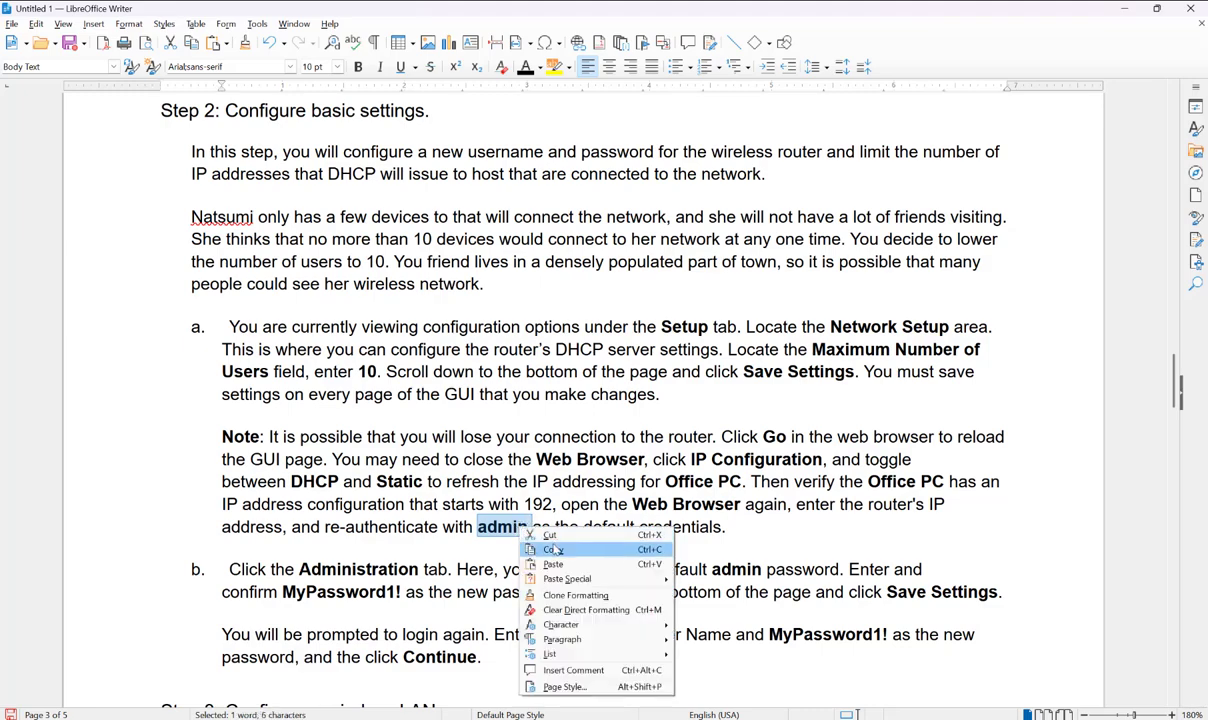
click(553, 549)
- Paste 'admin' as the user name and log back in to the router's Setup page
click(1123, 8)
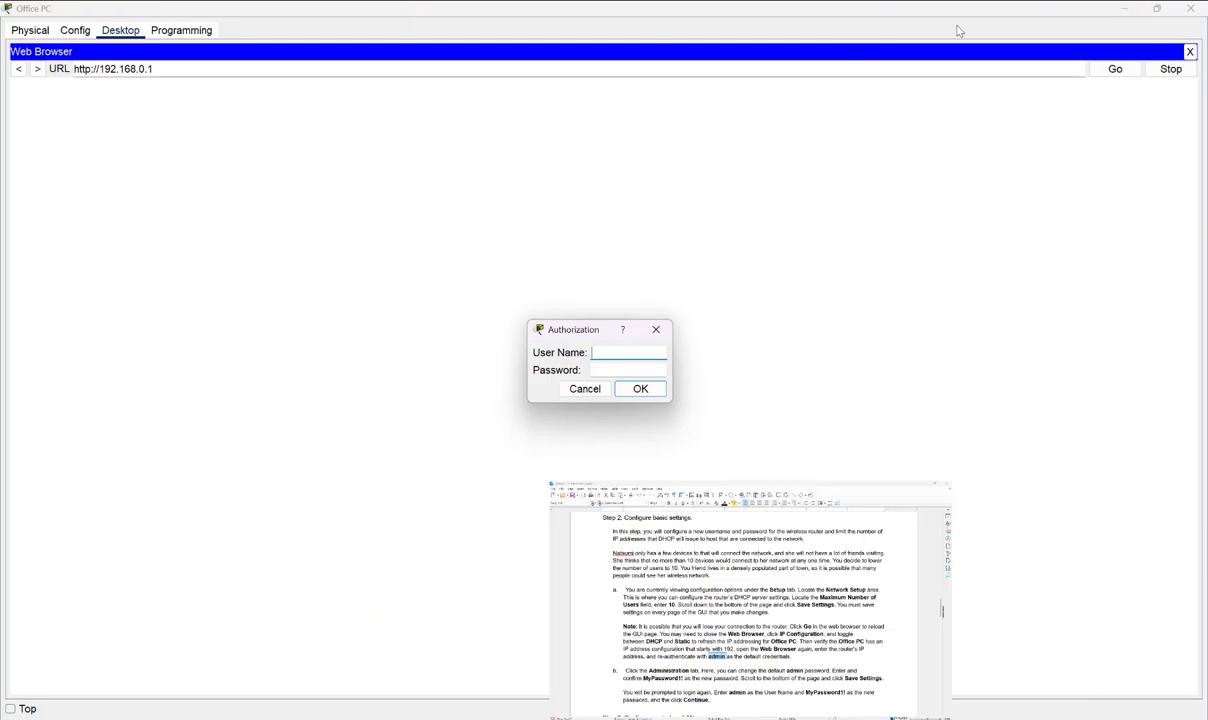
right_click(627, 355)
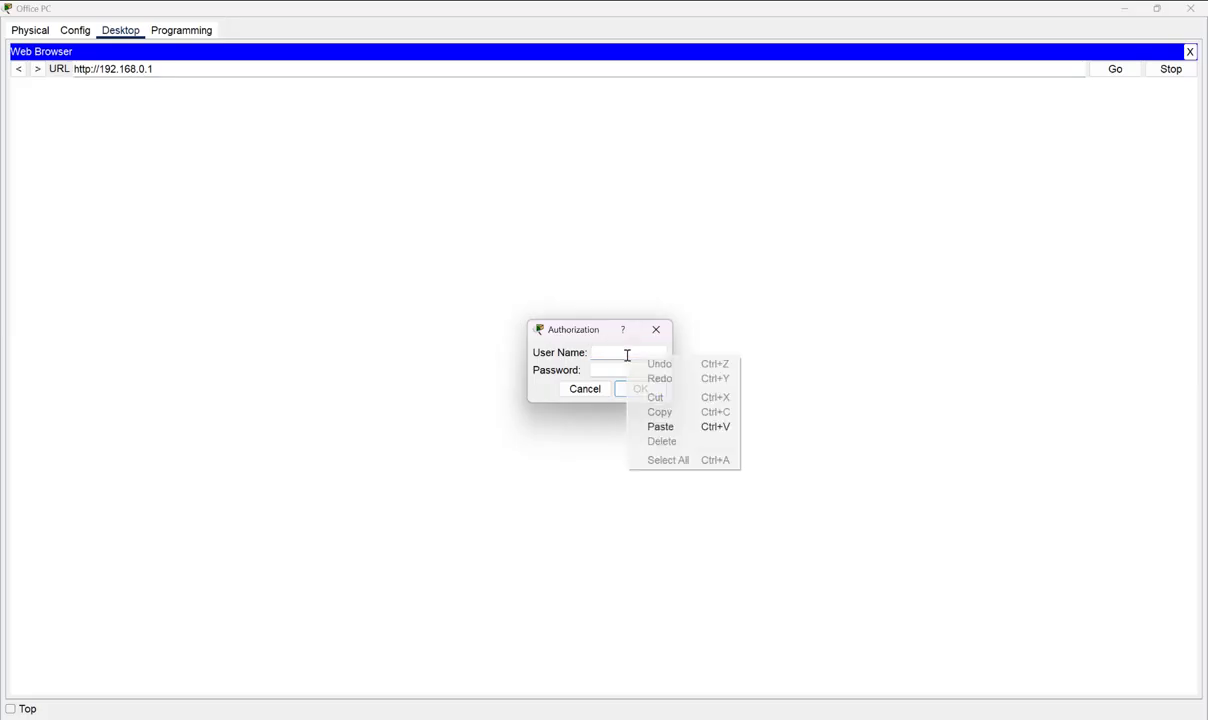
click(660, 423)
click(642, 388)
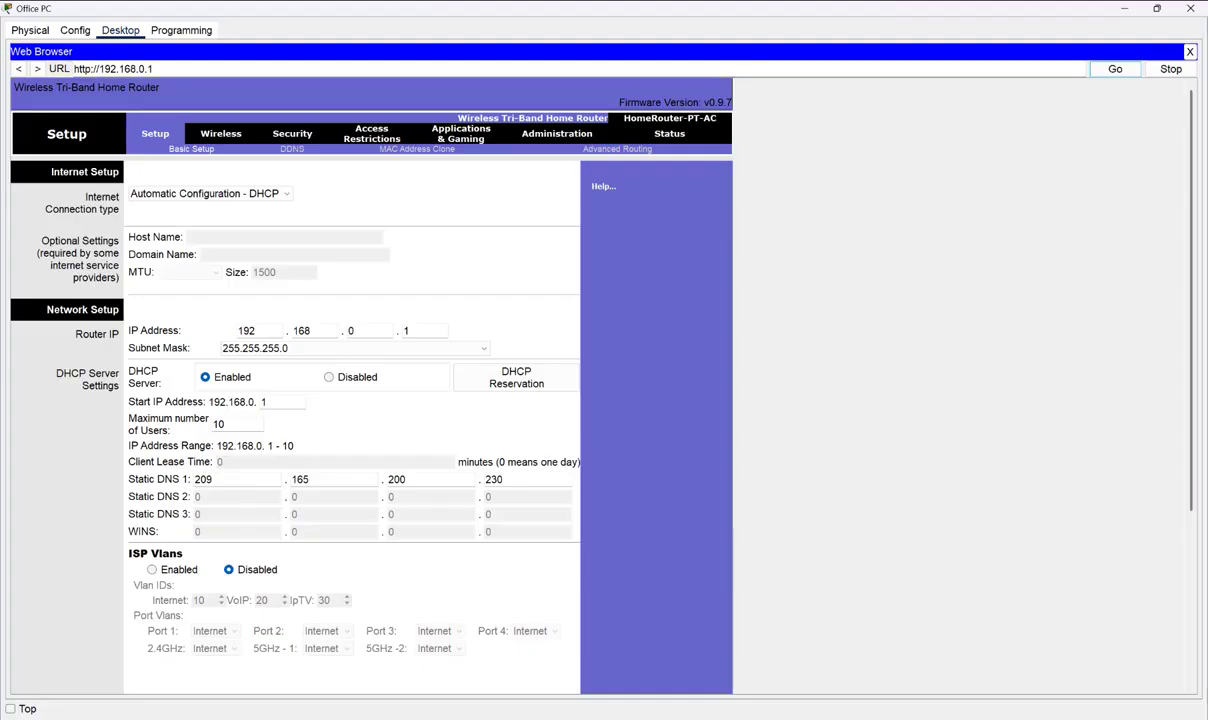
key(alt+Tab)
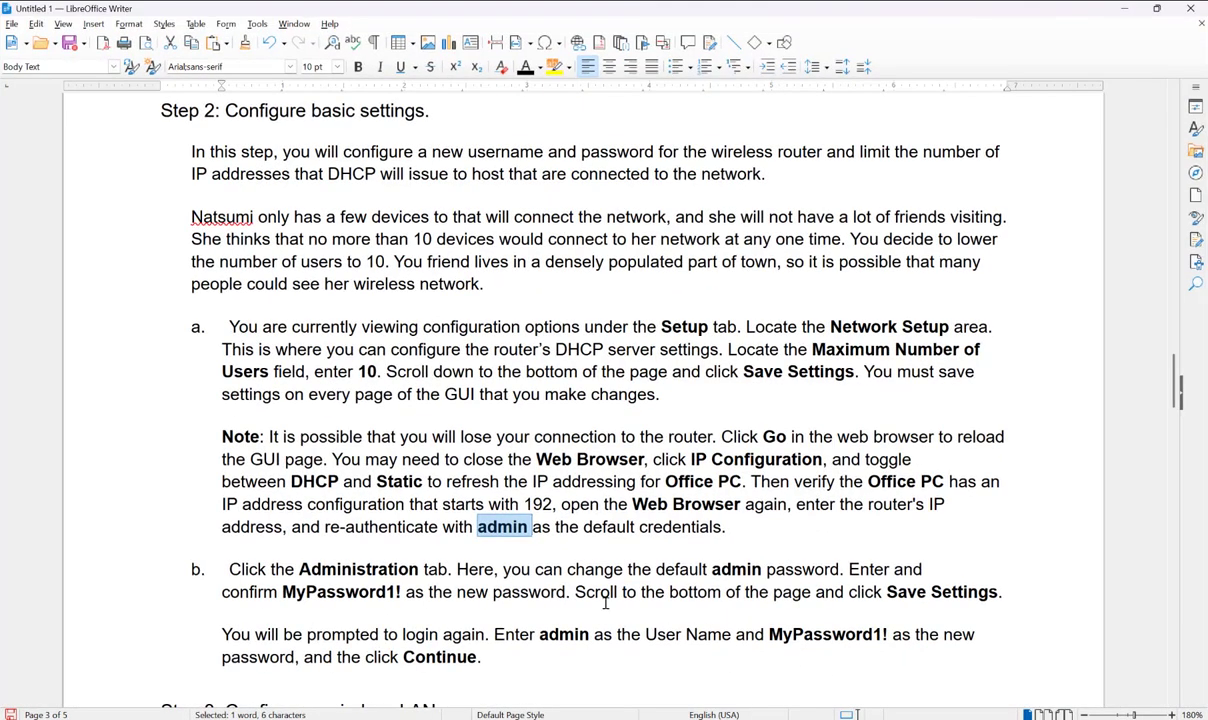
- Copy the new router password from step b, then bring the router Setup page forward
scroll(505, 549, down, 2)
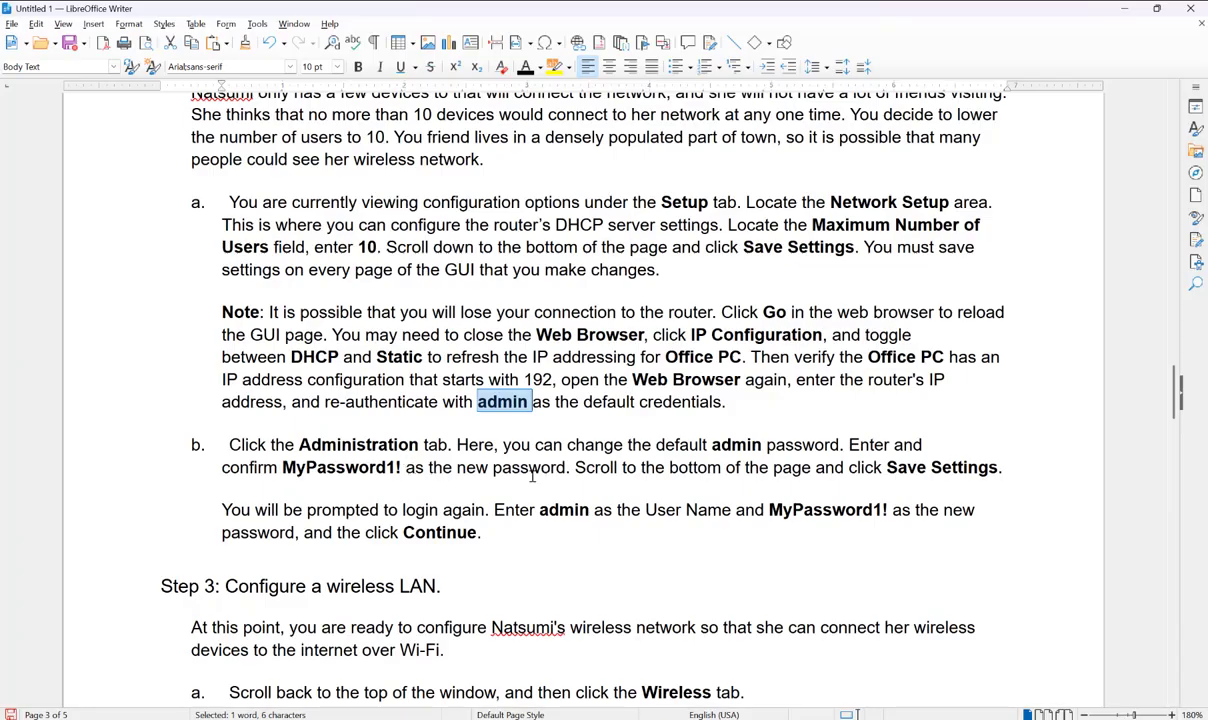
drag(401, 467, 285, 466)
right_click(326, 469)
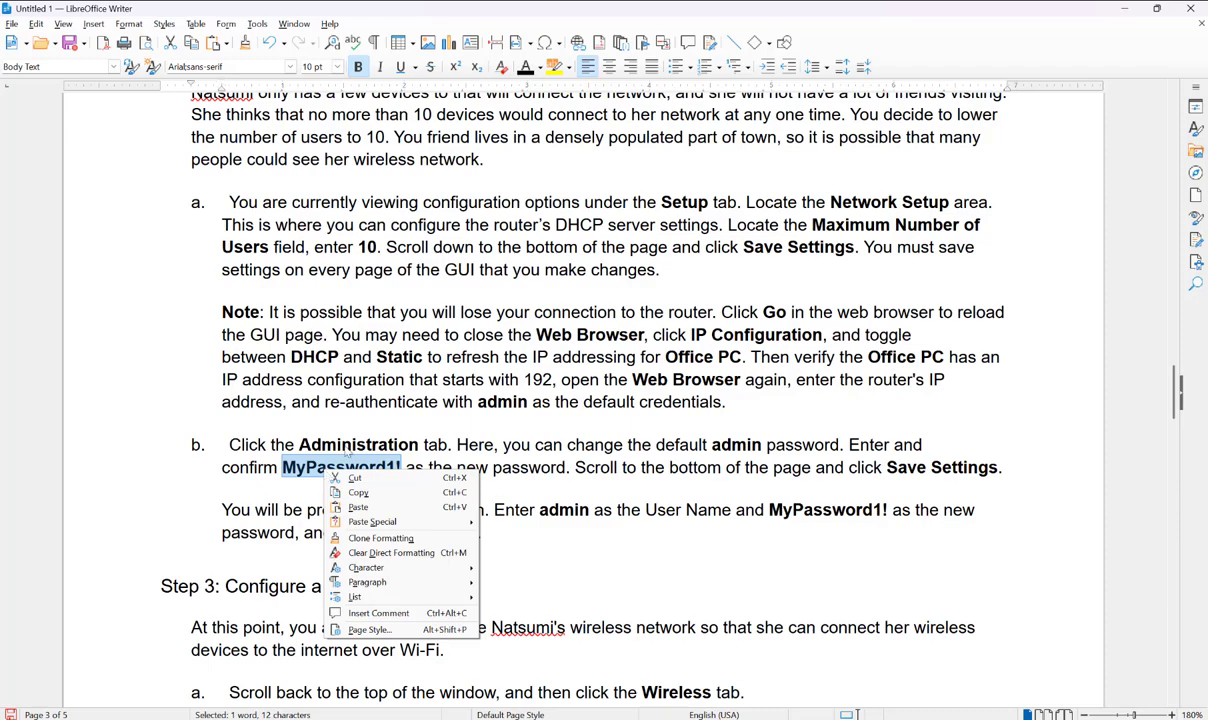
click(374, 494)
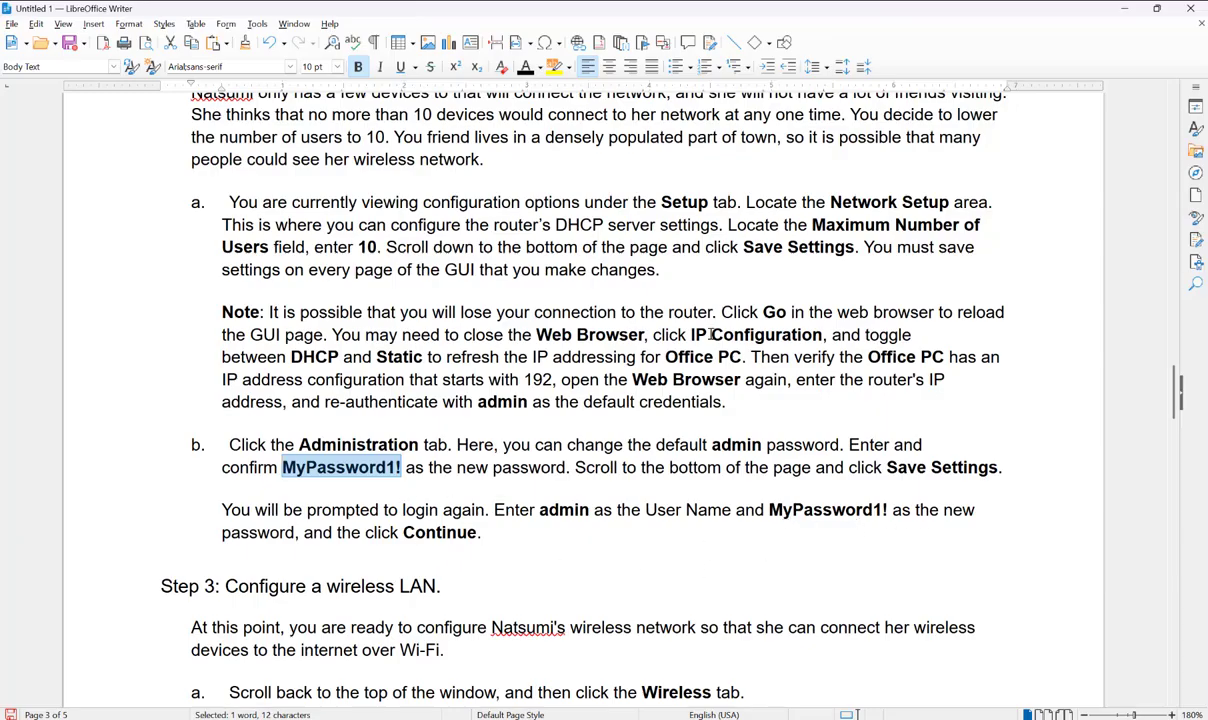
click(1119, 10)
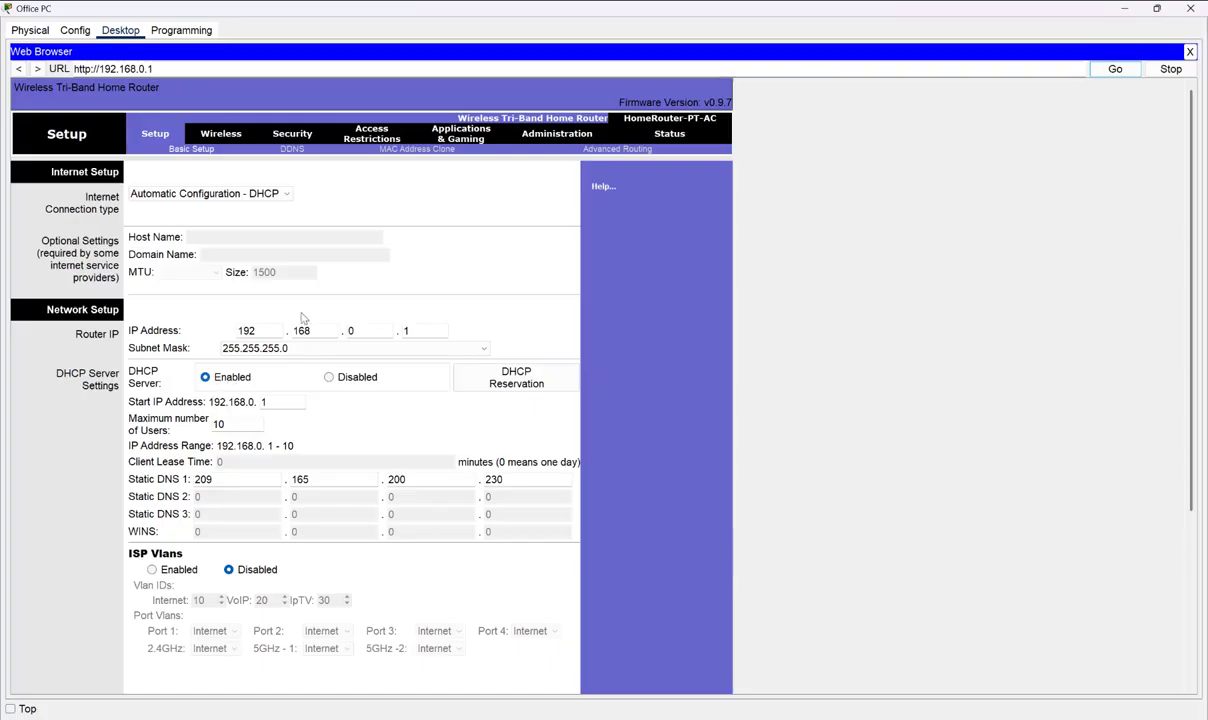
- On the Administration tab, enter and confirm the new router password, then save settings
click(235, 193)
click(536, 136)
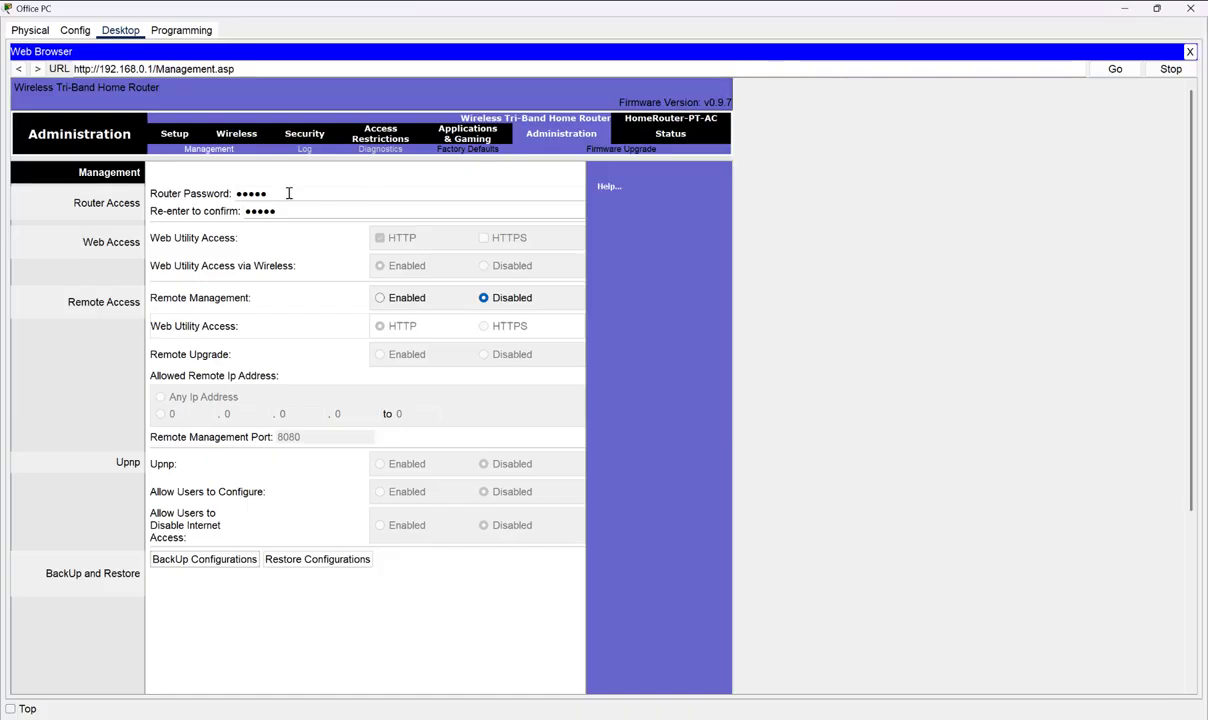
drag(283, 193, 222, 181)
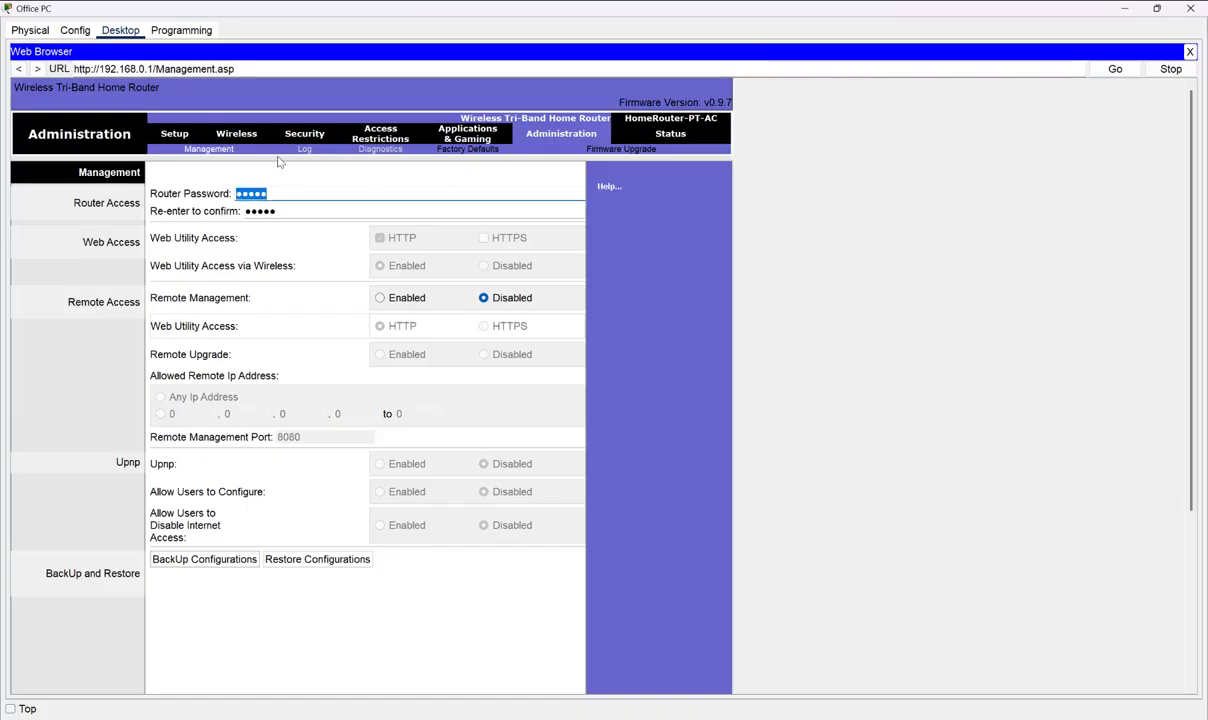
text(••••••••••••)
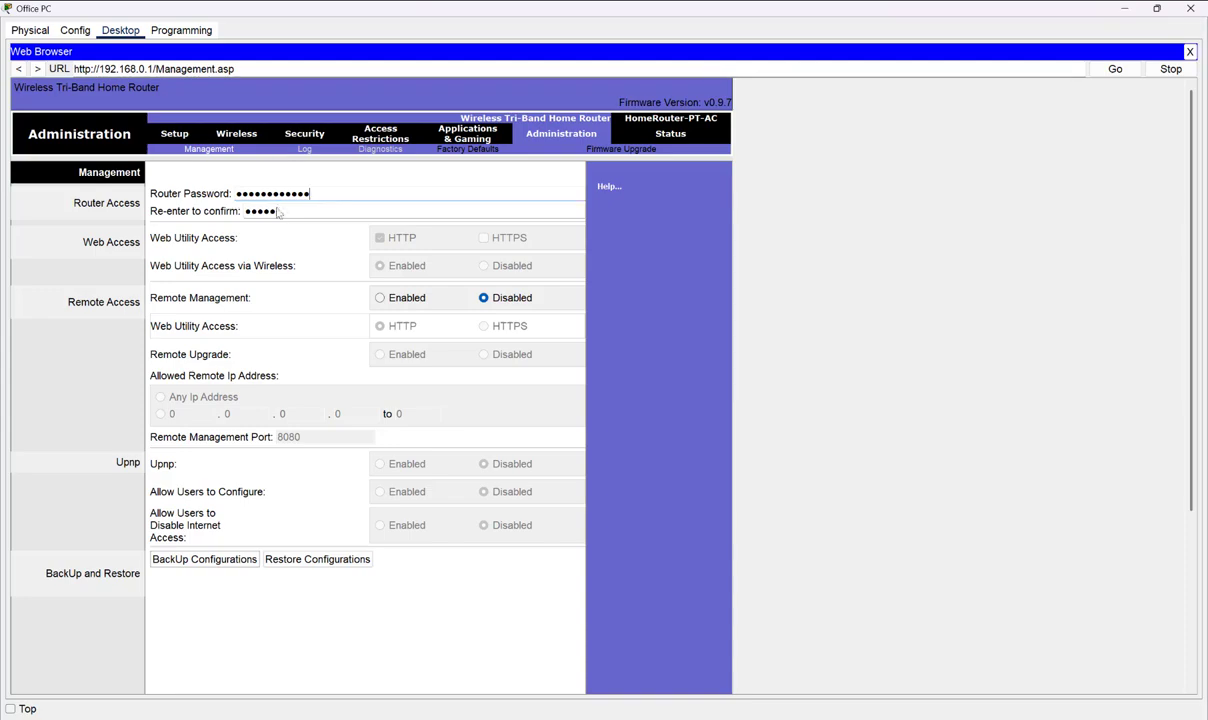
drag(288, 206, 240, 209)
text(••••••••••••)
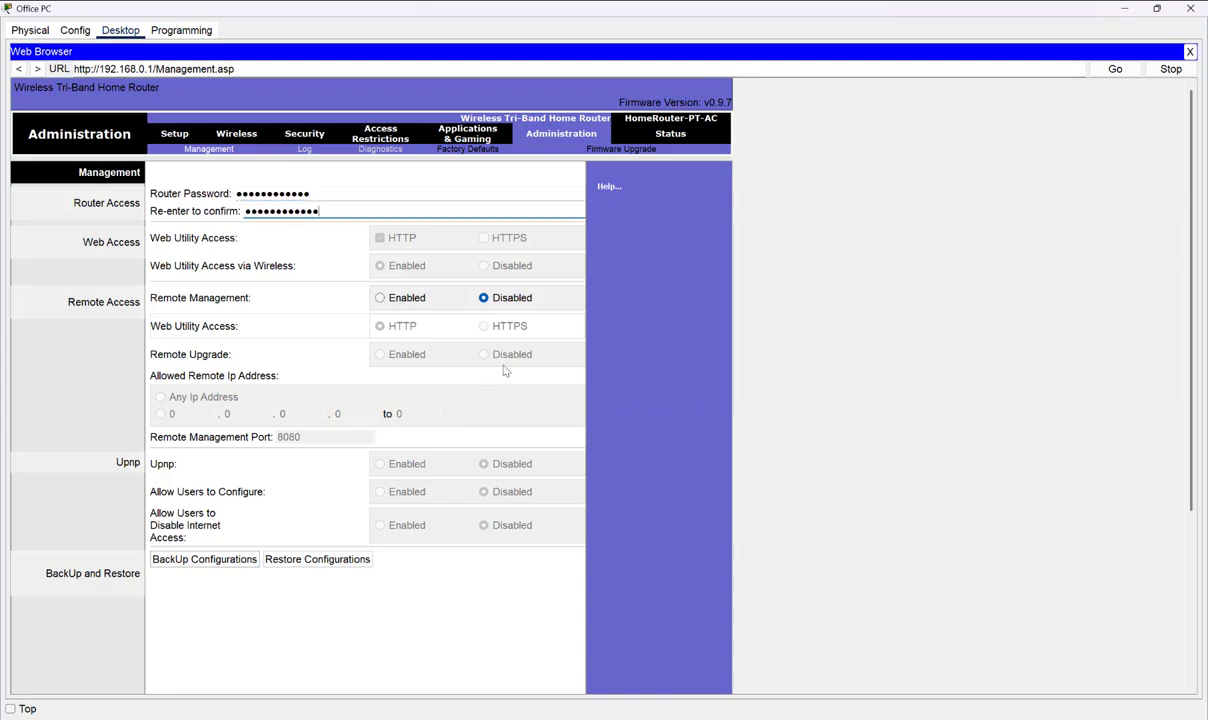
scroll(490, 380, down, 5)
click(405, 674)
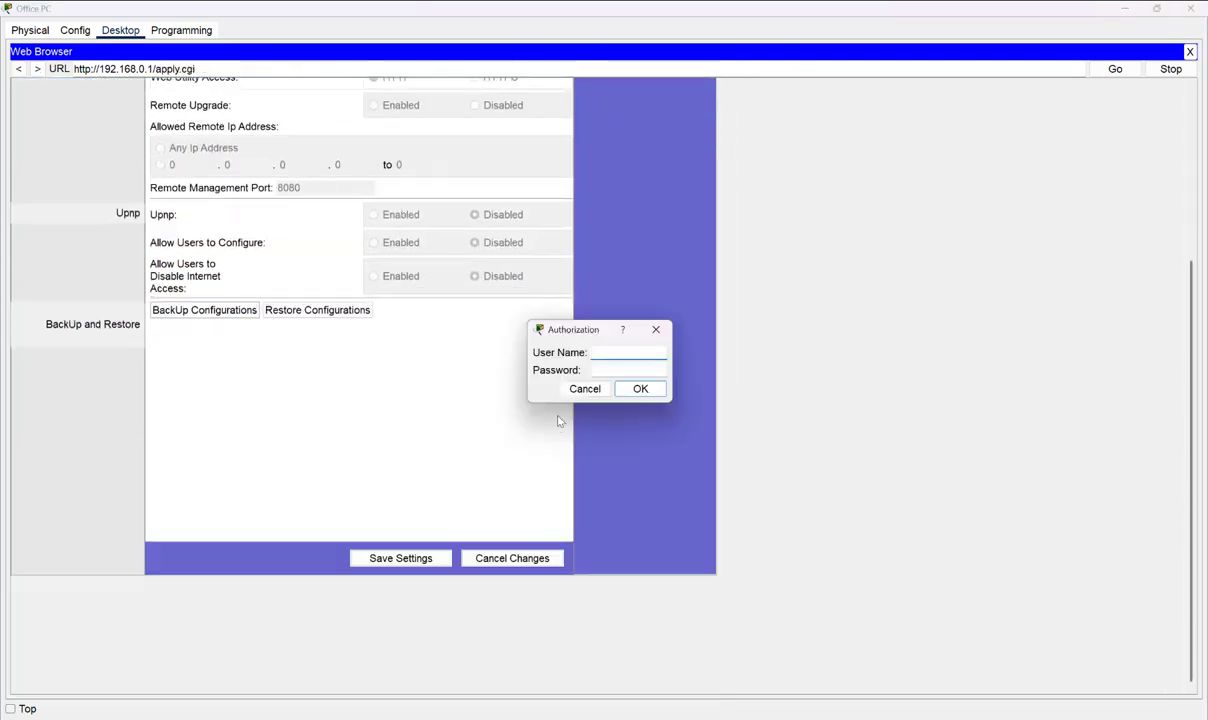
- Log back in as 'admin' using the newly pasted router password
text(admin)
click(624, 367)
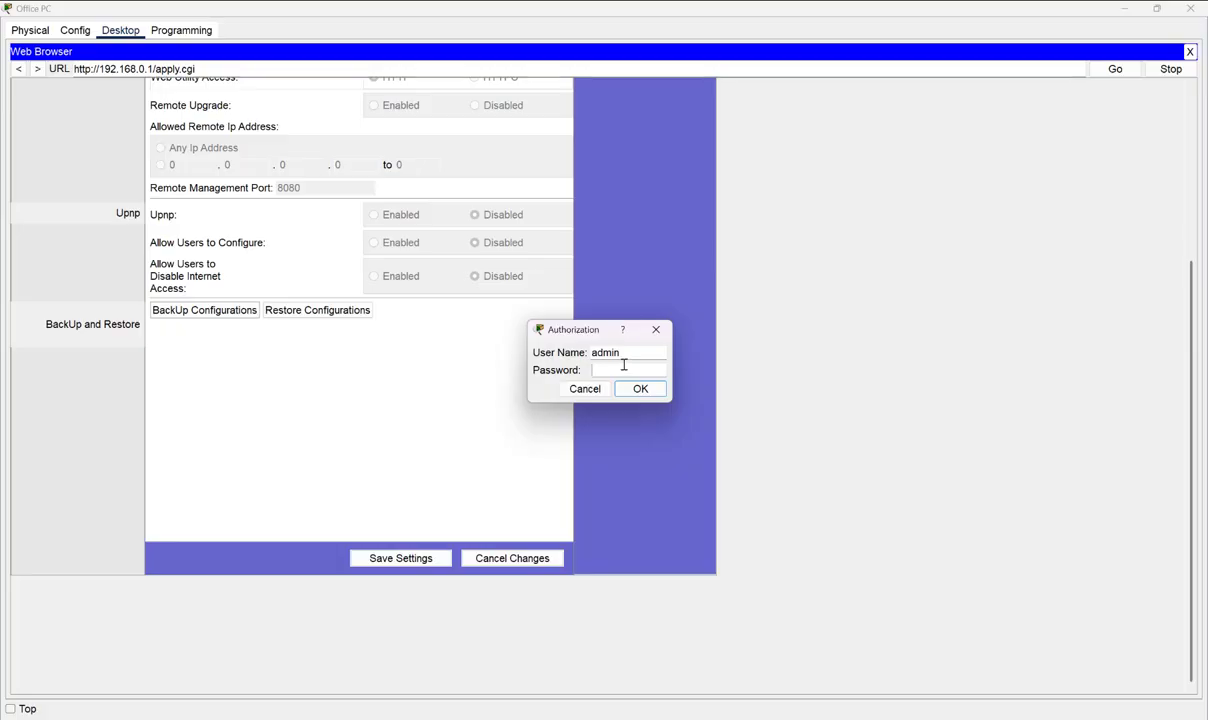
key(ctrl+v)
click(638, 389)
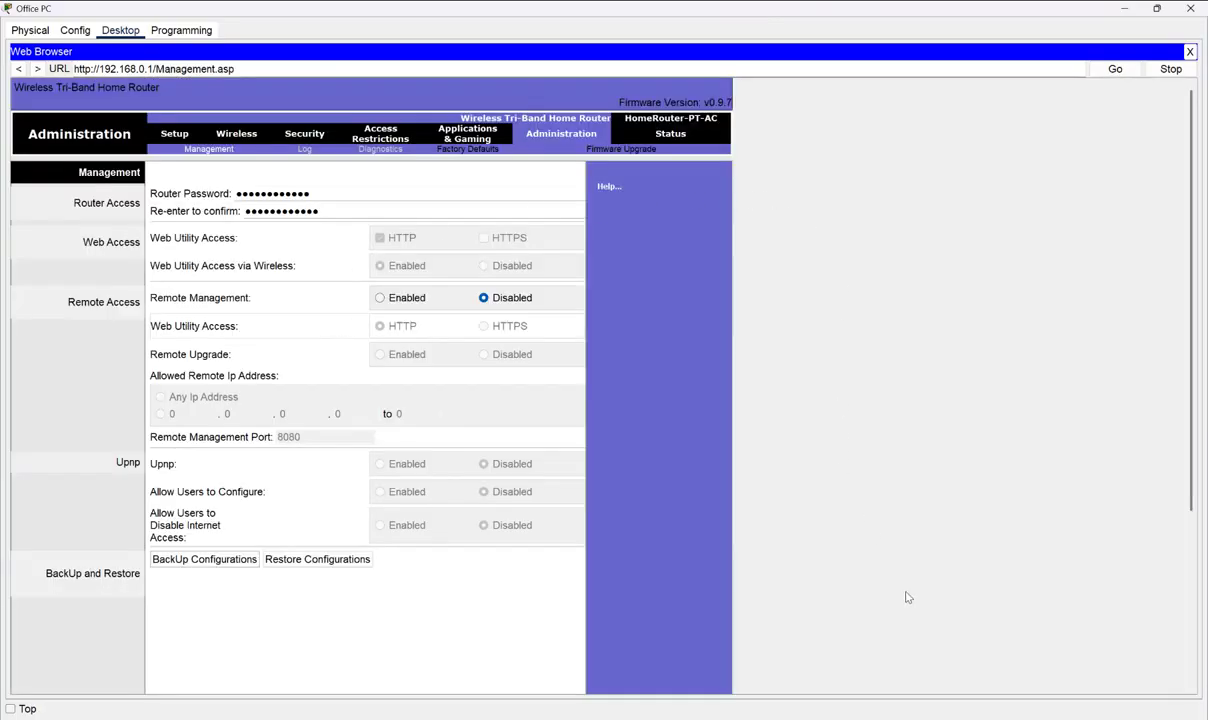
click(874, 719)
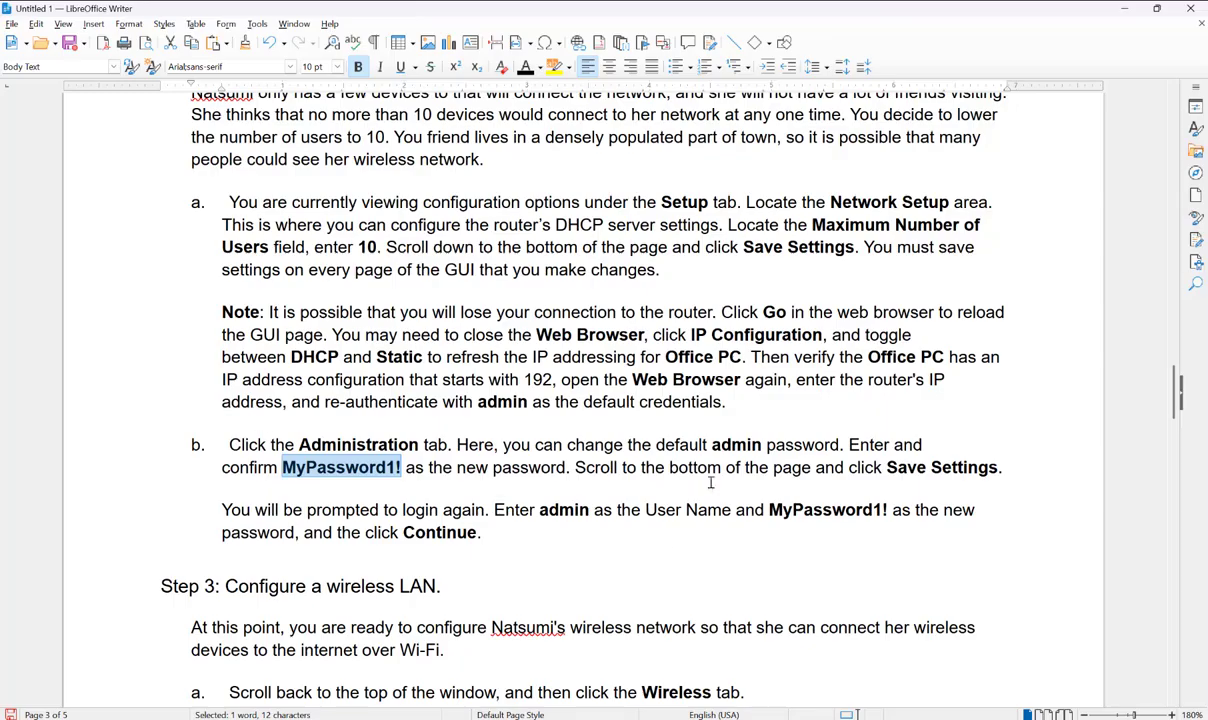
- Read Step 3 items a–f up to the WPA2 passphrase, then return to the router's Basic Wireless Settings page
scroll(580, 225, down, 5)
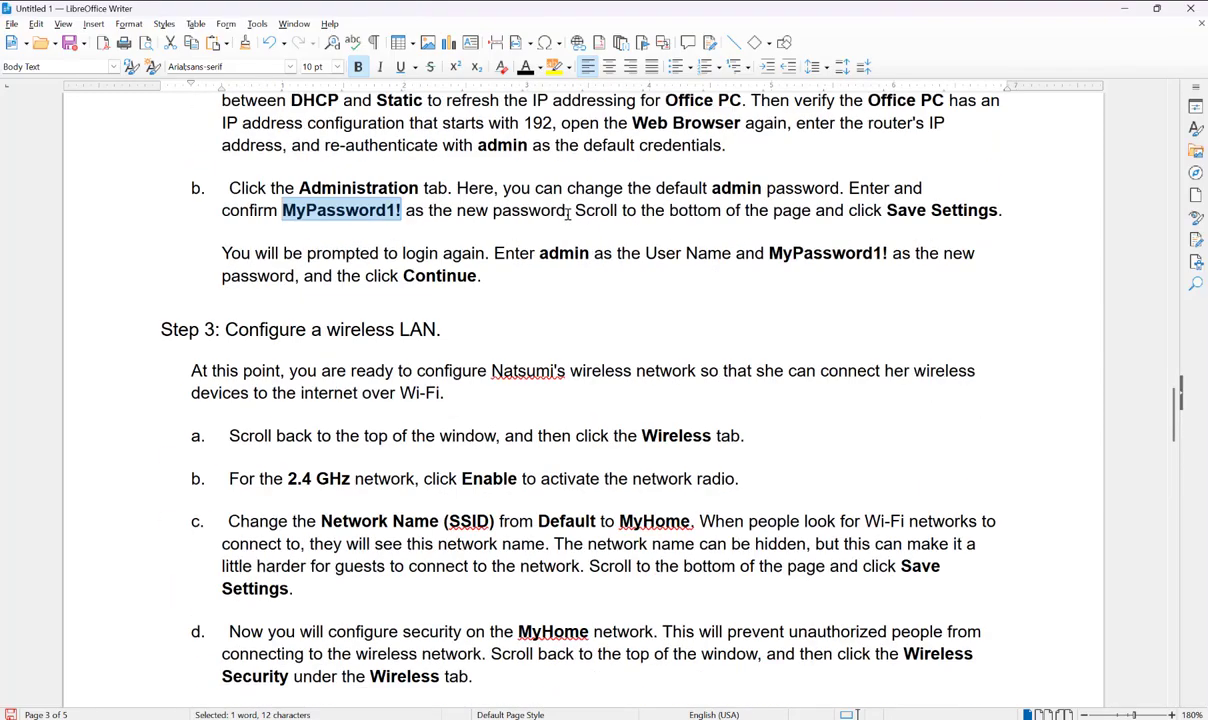
scroll(567, 213, down, 4)
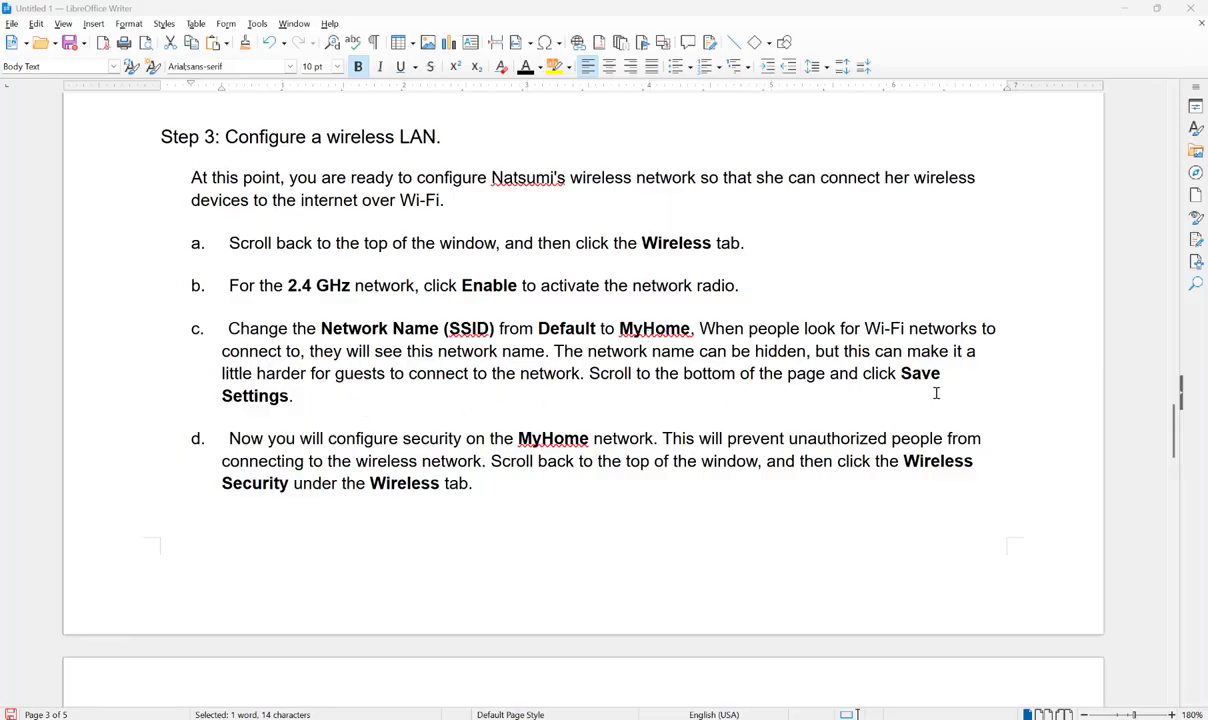
scroll(293, 465, down, 2)
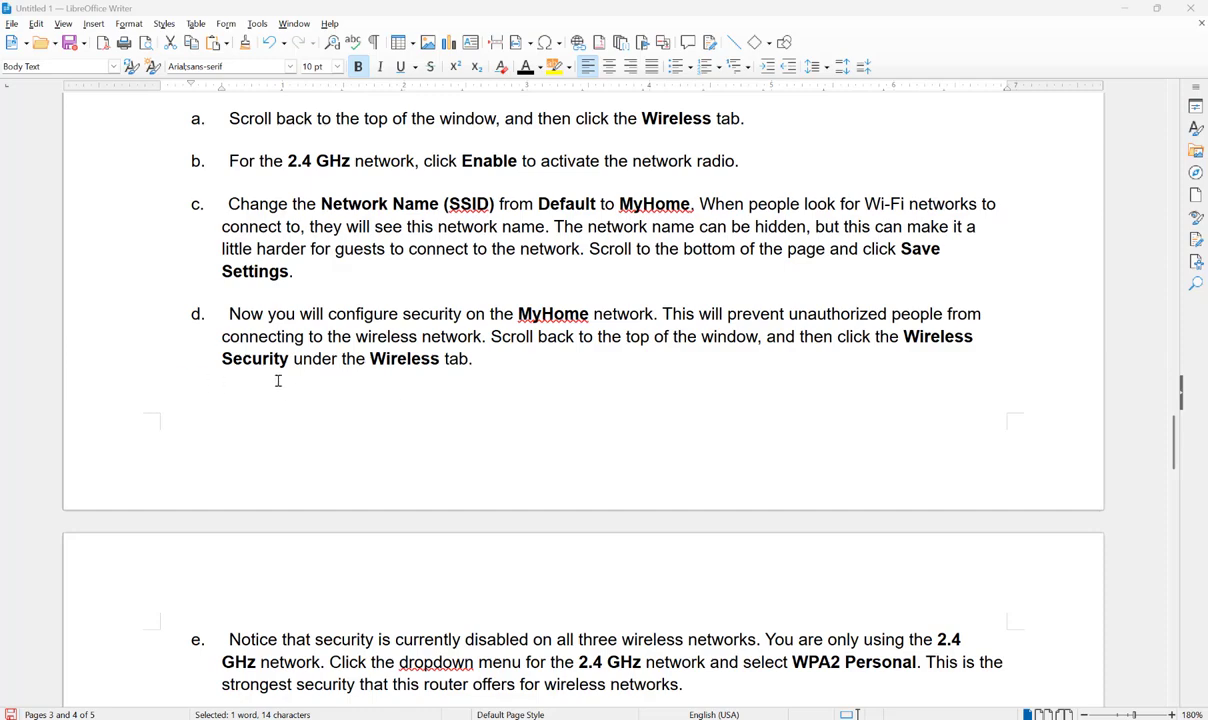
scroll(428, 373, down, 3)
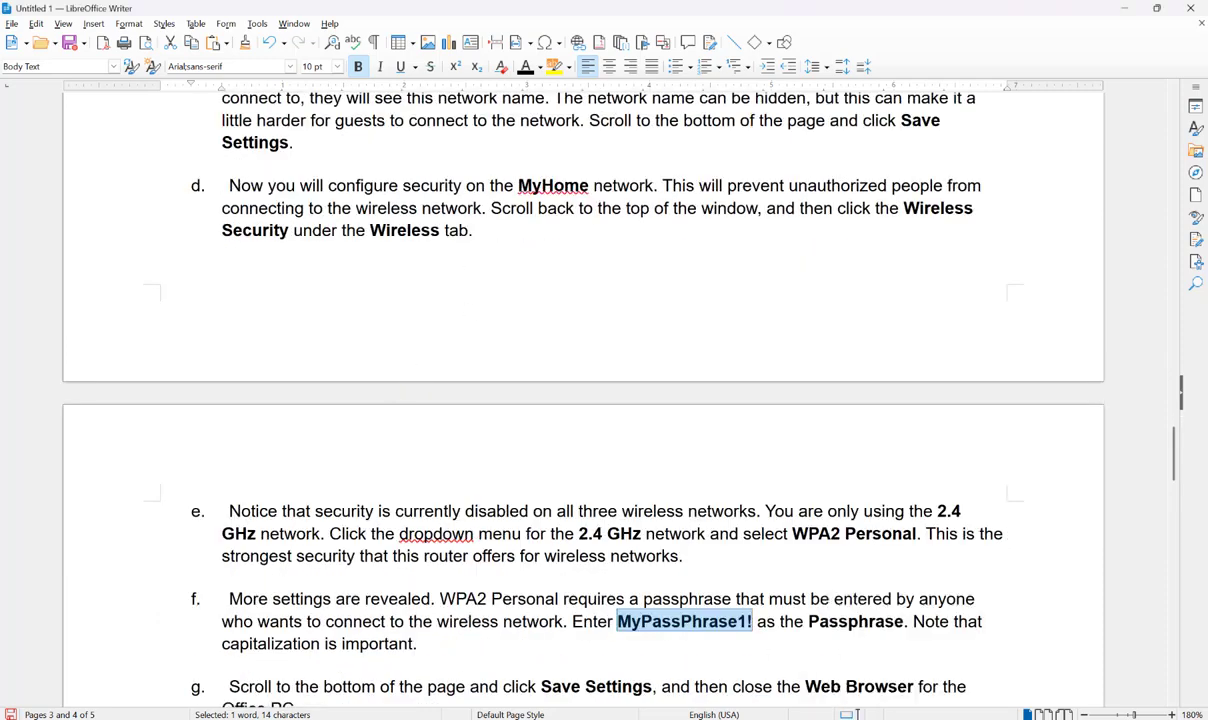
click(830, 717)
scroll(305, 434, up, 5)
scroll(268, 380, up, 1)
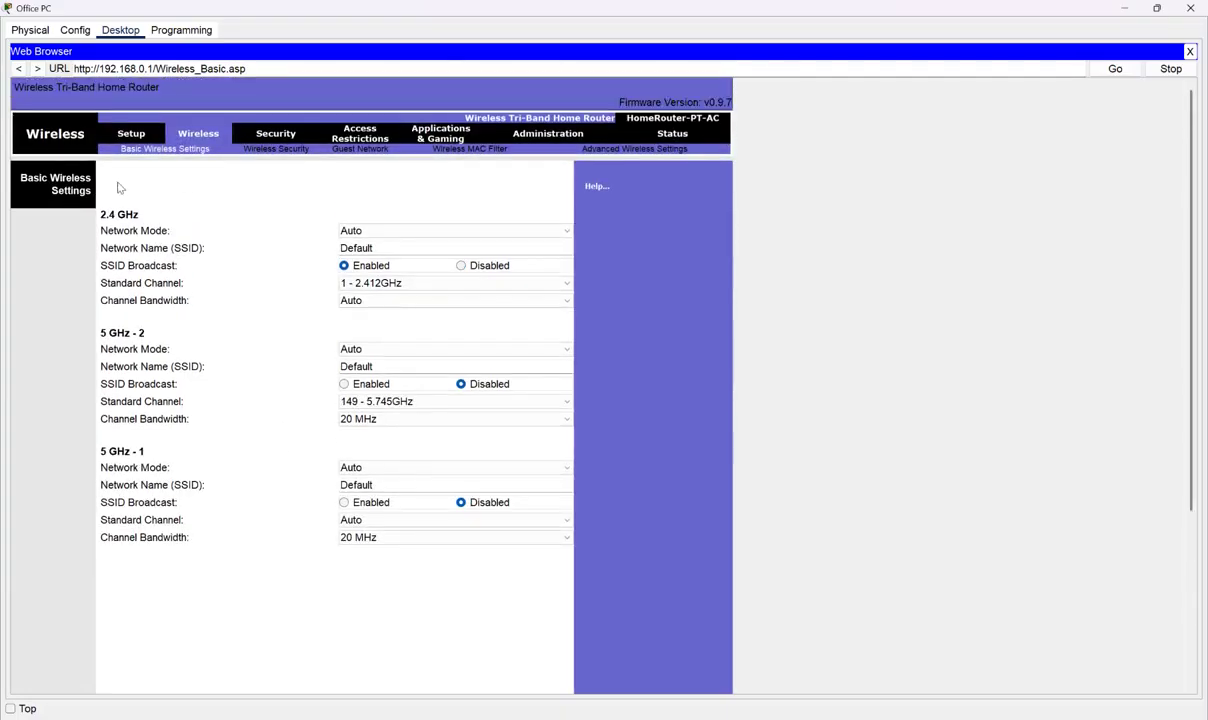
- Browse the router's Setup, Administration and Basic Wireless pages, then return to the Writer instructions
click(136, 129)
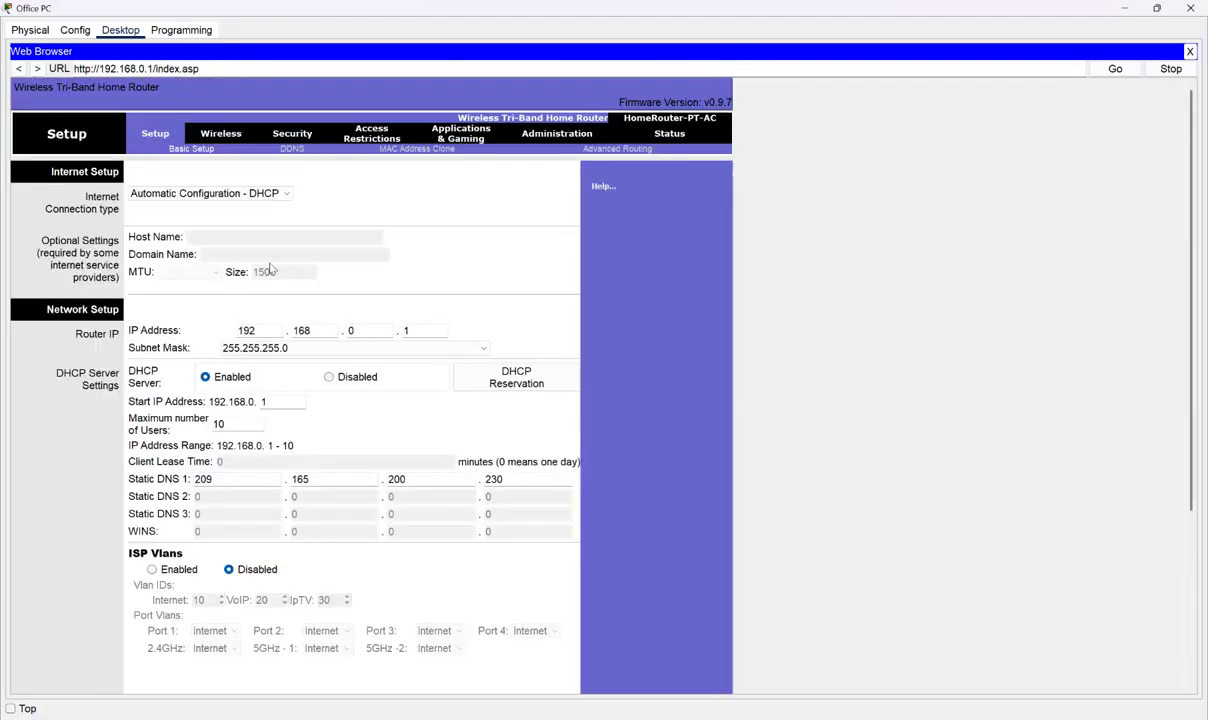
click(550, 138)
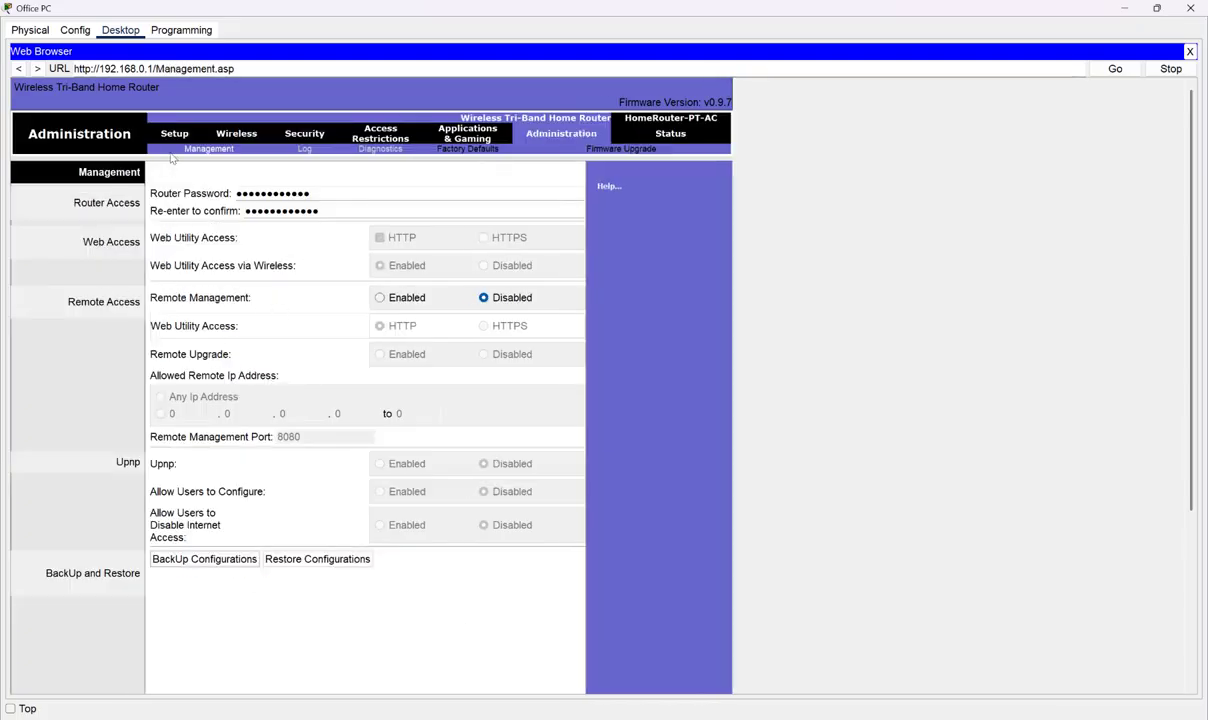
click(237, 139)
key(alt+Tab)
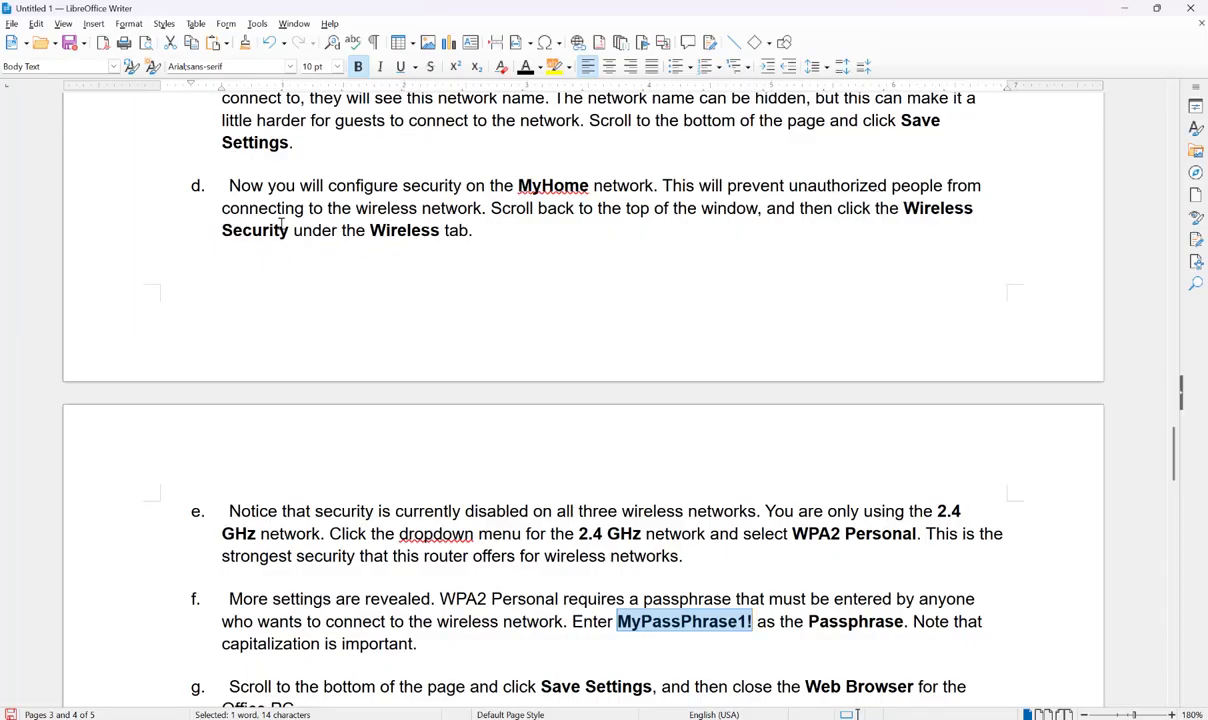
- Read Writer's instructions down through item g and Part 3, then return to Basic Wireless Settings
scroll(448, 305, down, 3)
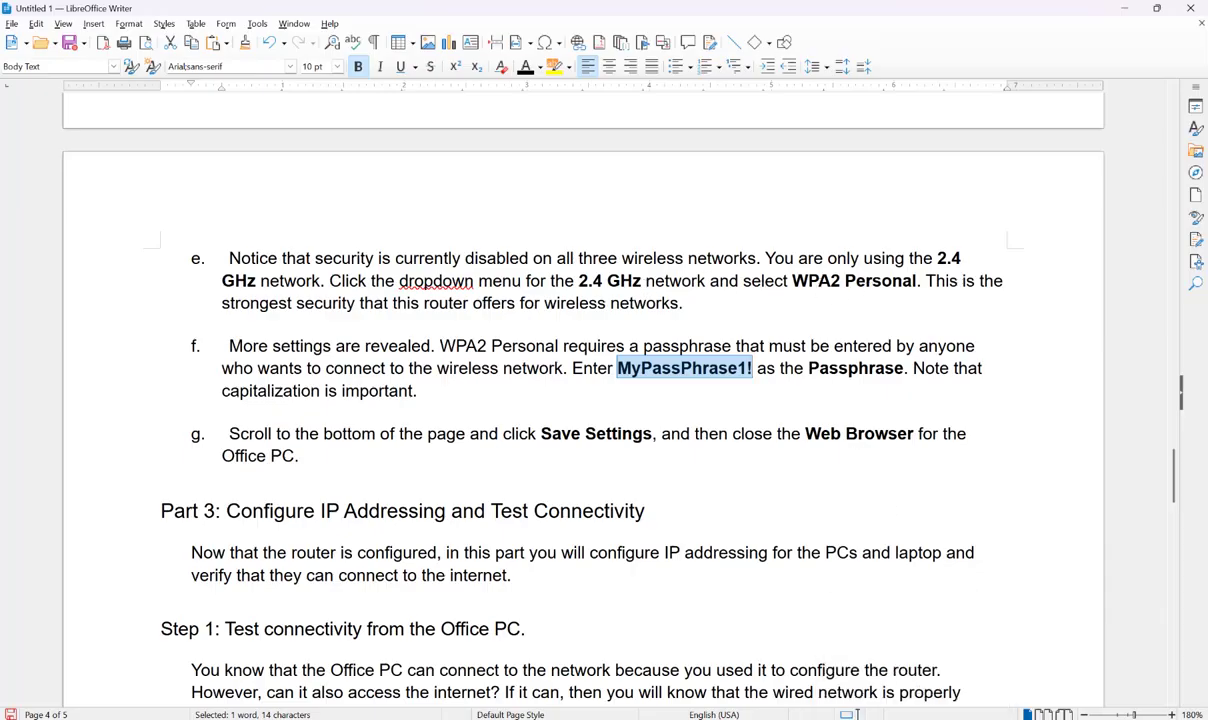
click(803, 700)
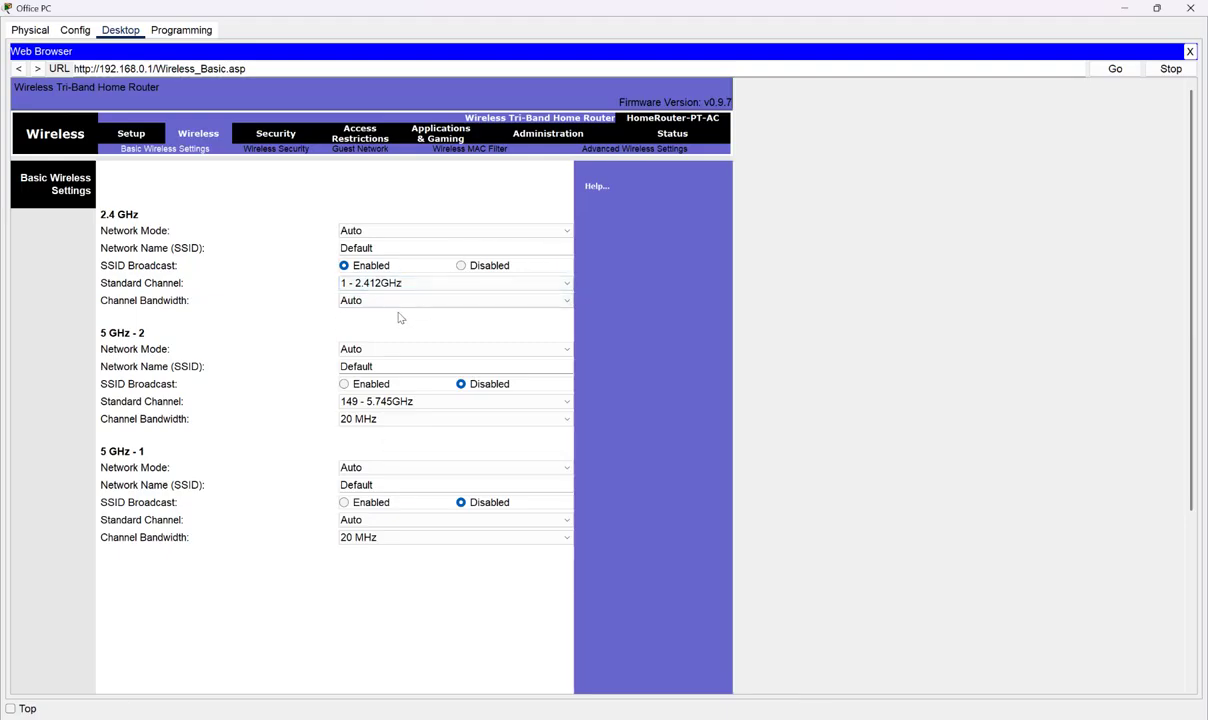
- Rename the 2.4 GHz network from Default to MyHome, checking the lab instructions
drag(391, 248, 323, 245)
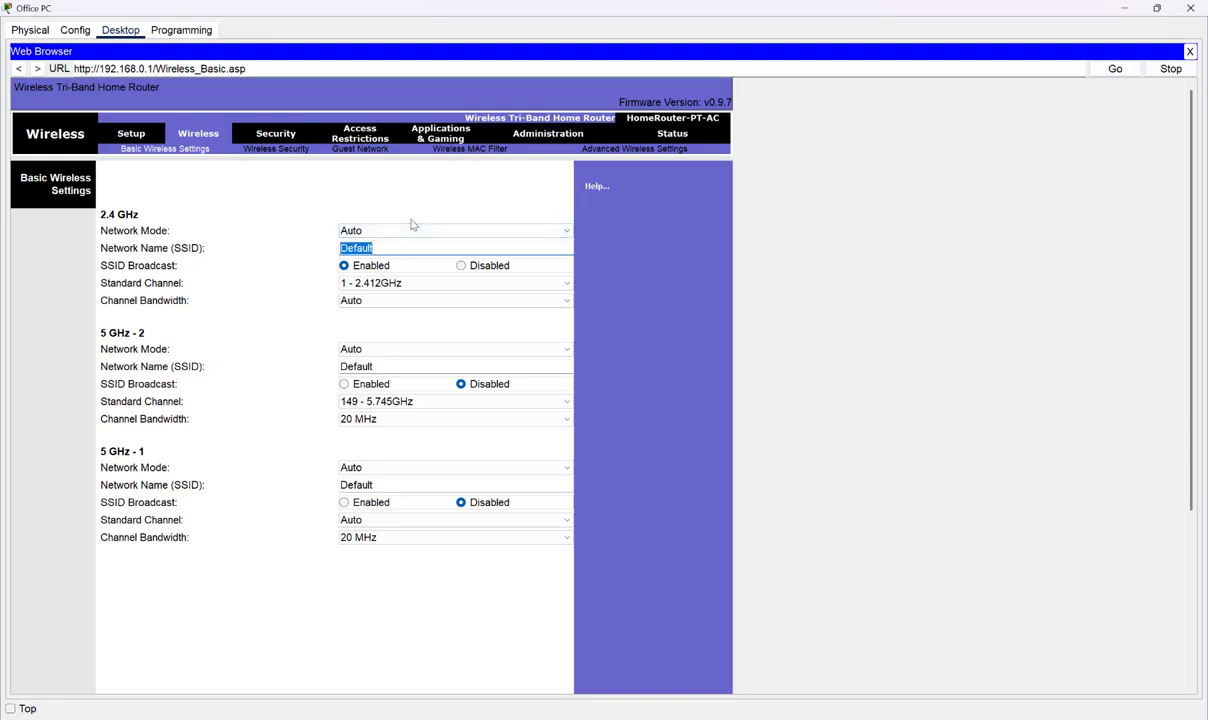
text(MyHome)
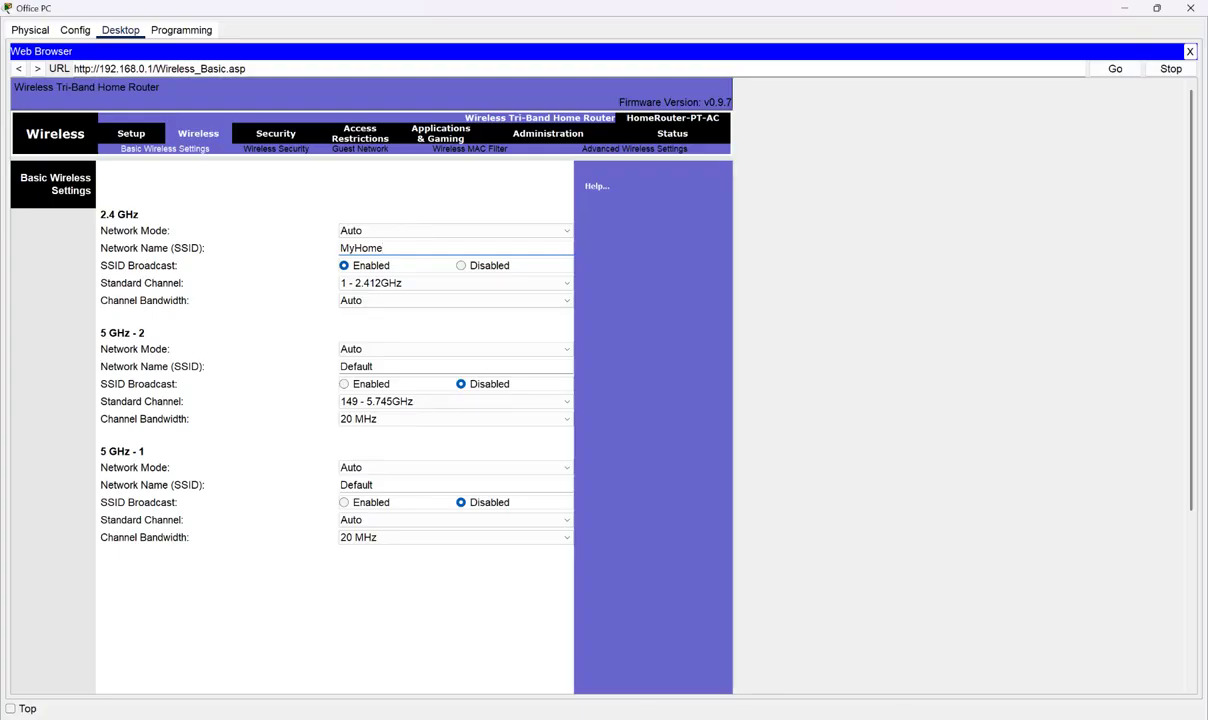
key(alt+Tab)
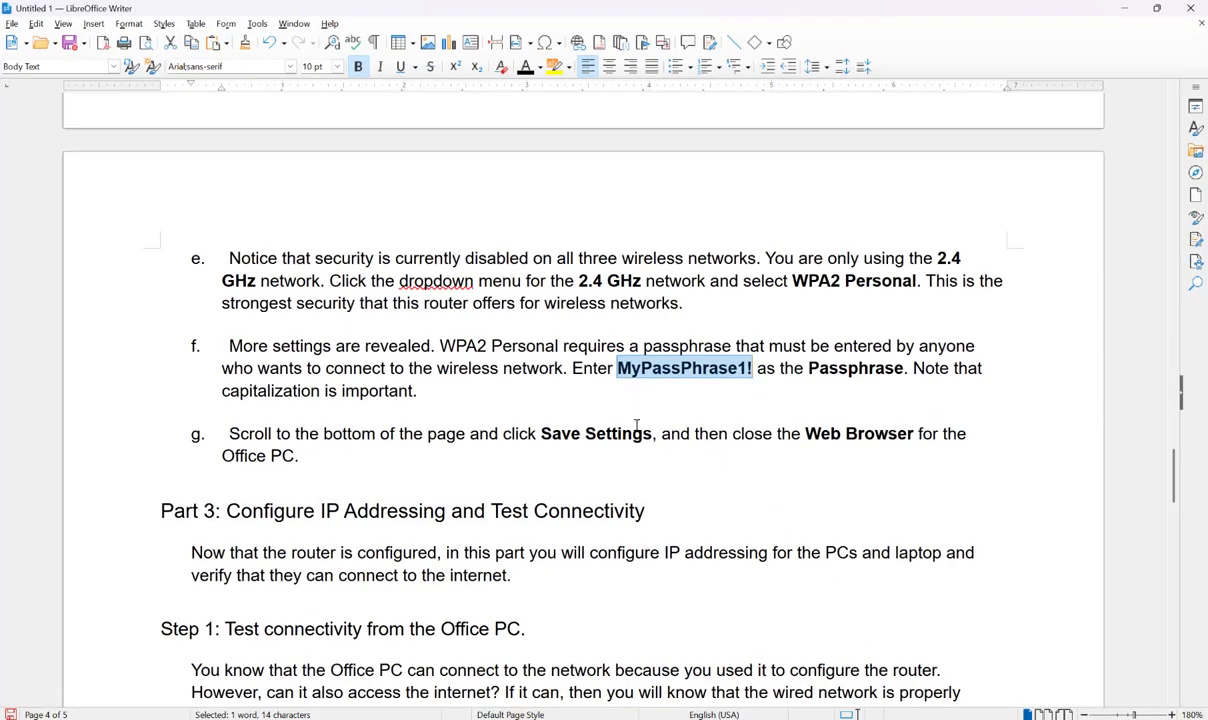
scroll(636, 427, up, 6)
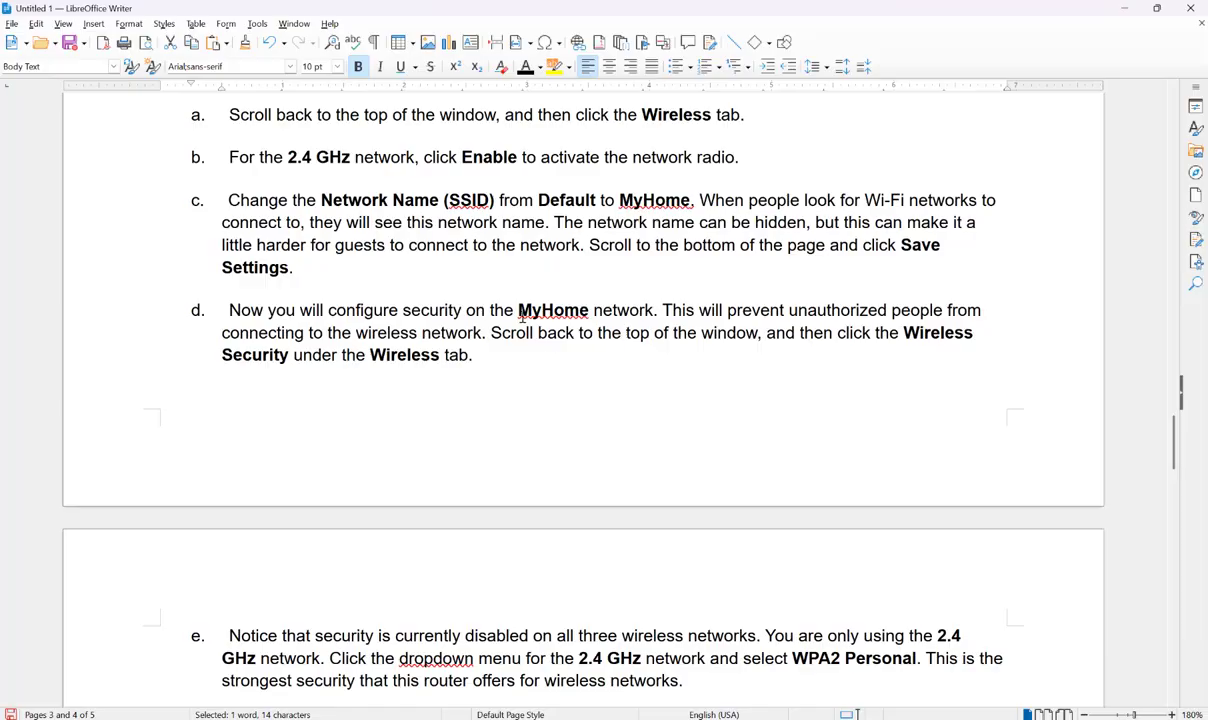
key(alt+Tab)
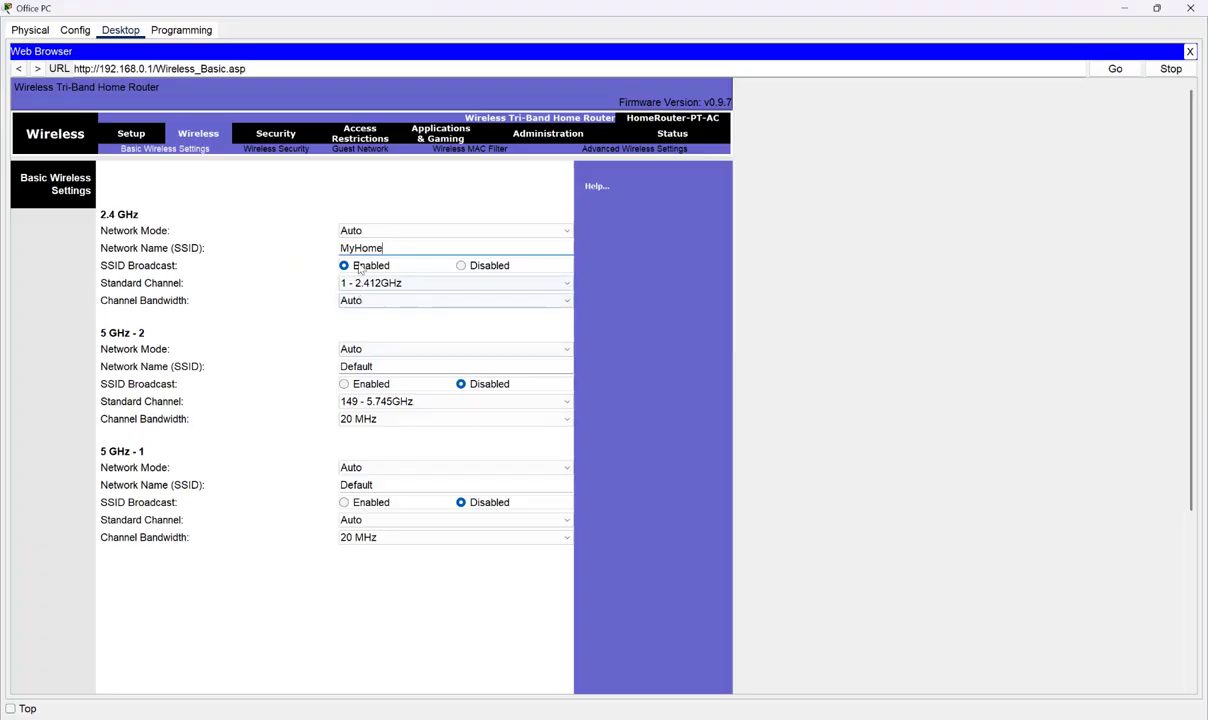
- Open the Wireless Security sub-tab, showing all three networks disabled, then bring Writer forward
click(358, 537)
scroll(370, 634, down, 2)
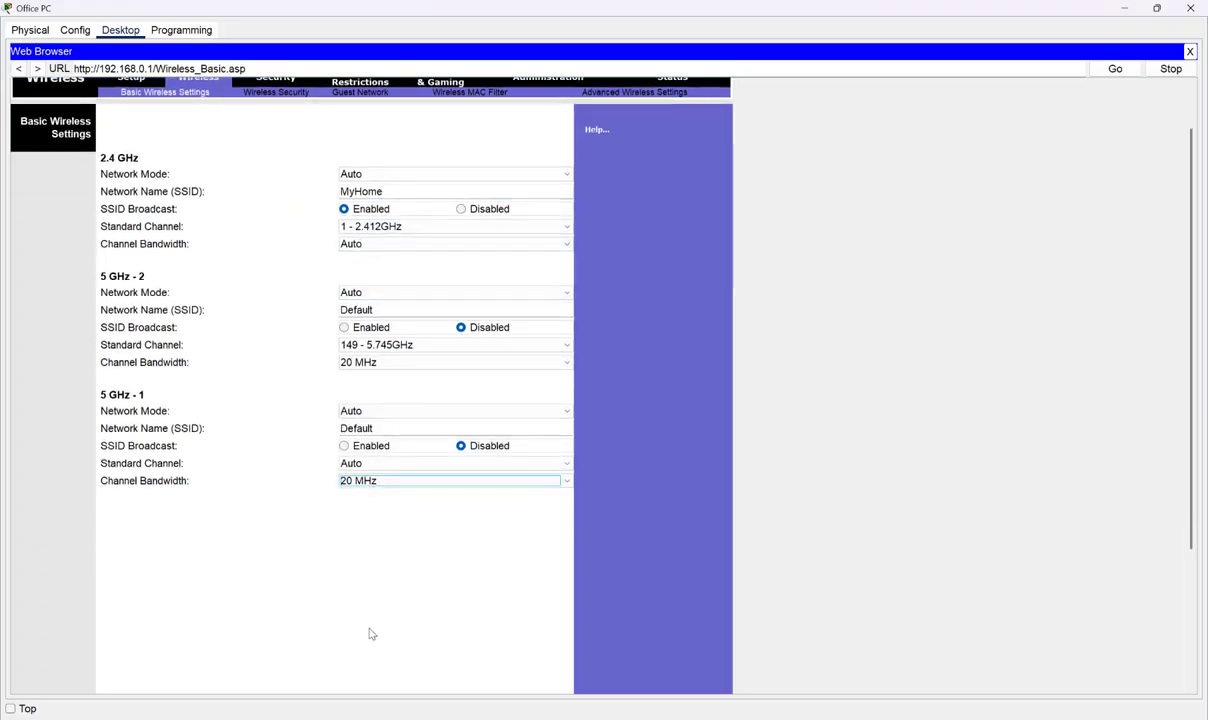
scroll(436, 572, up, 2)
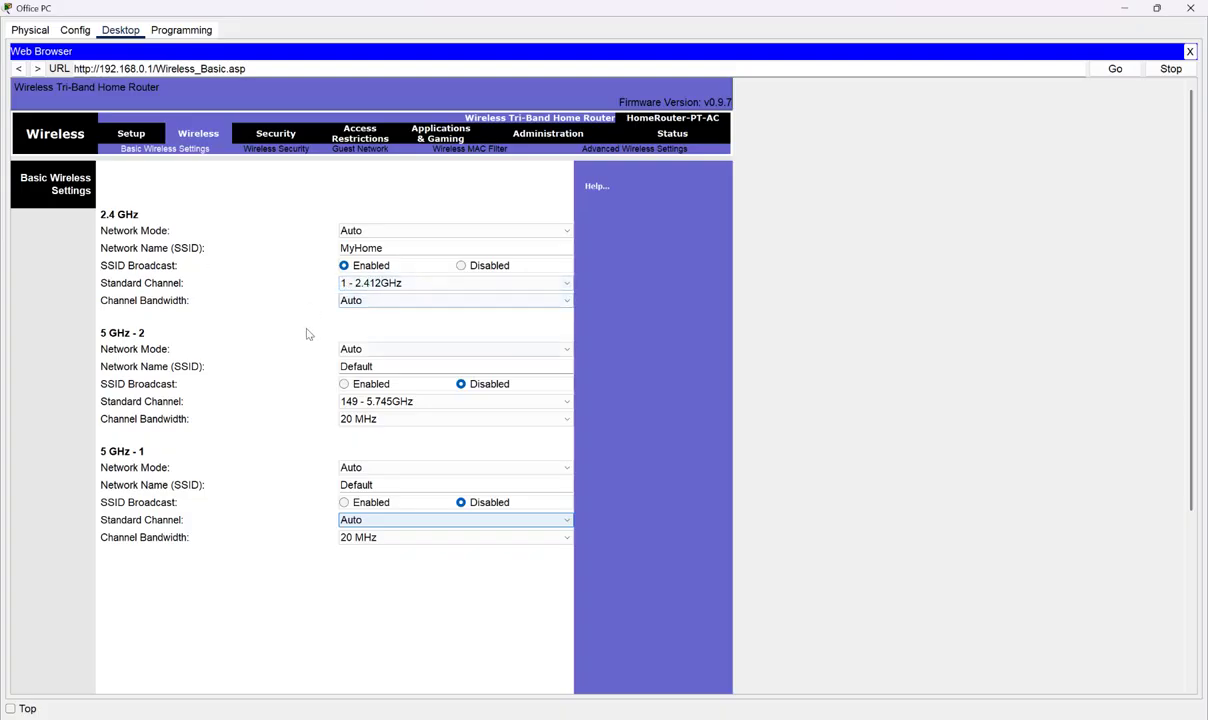
click(271, 150)
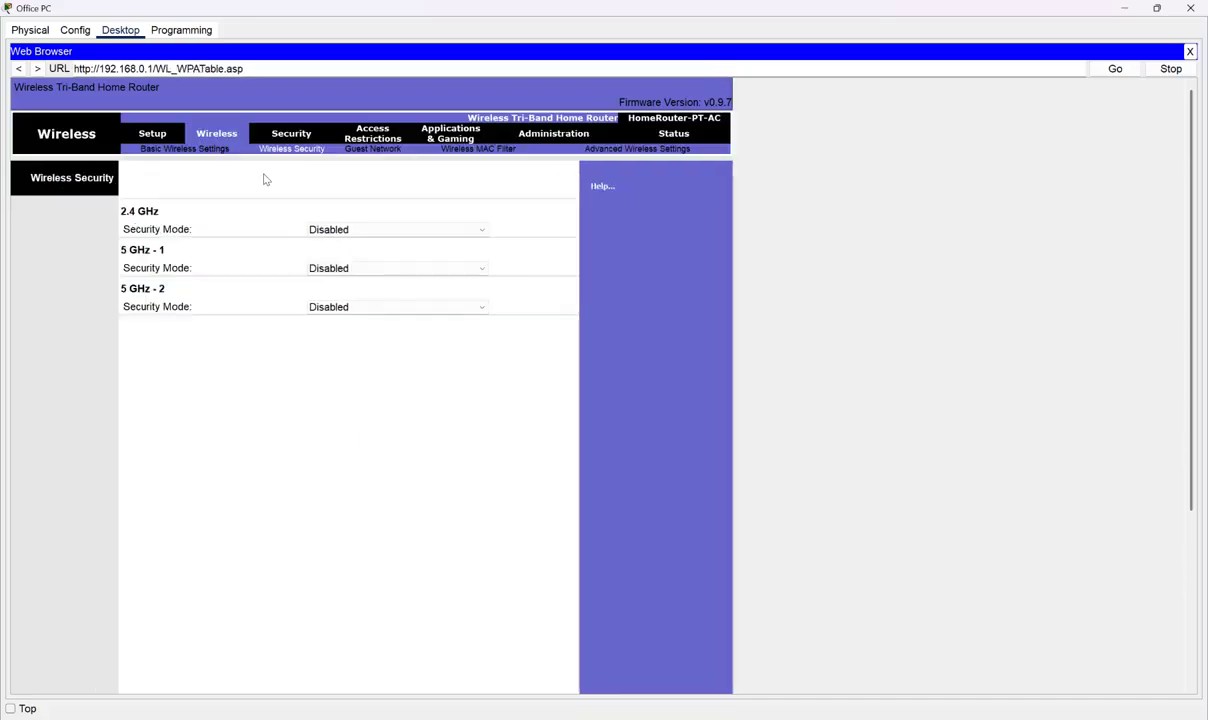
click(790, 719)
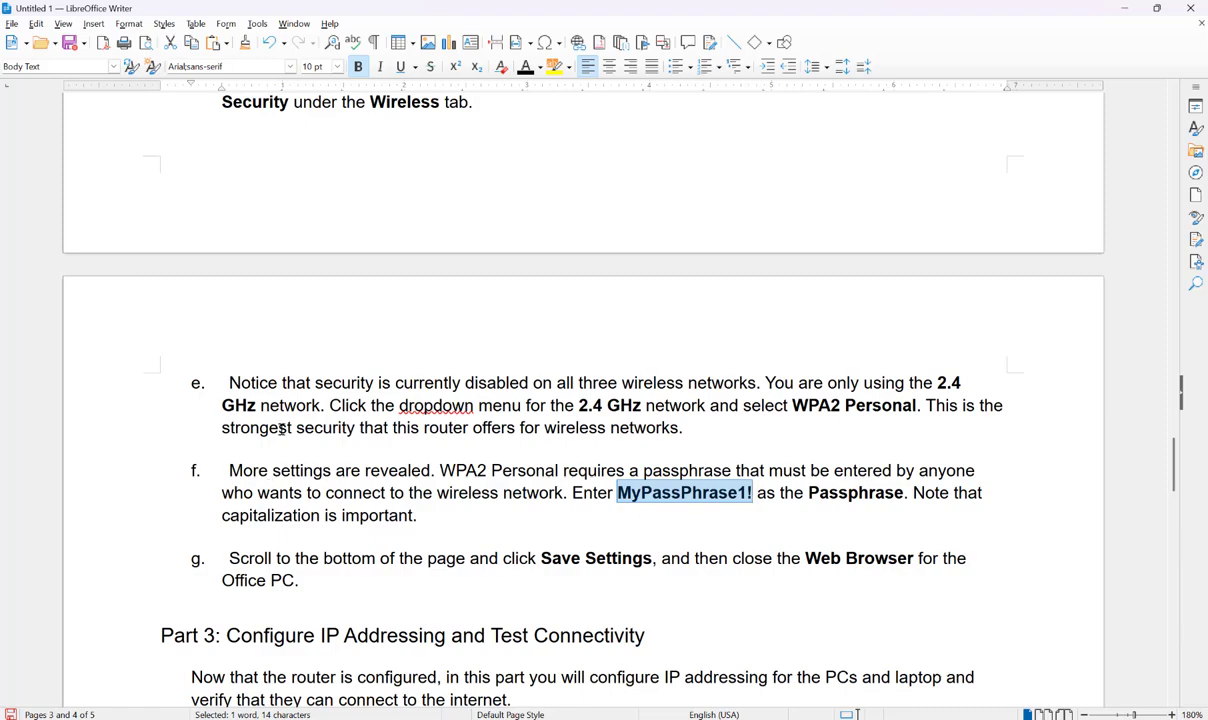
- Scroll the instructions up, then minimize Writer to show the router's Wireless Security page
scroll(340, 455, up, 1)
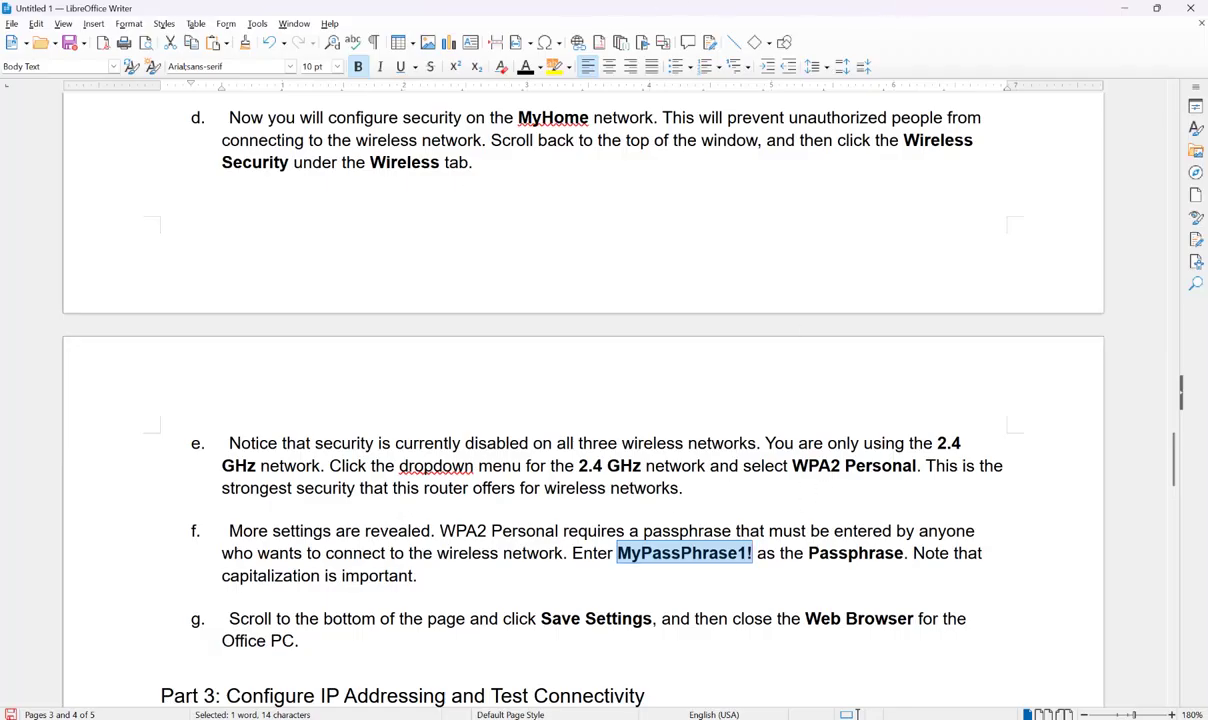
click(785, 718)
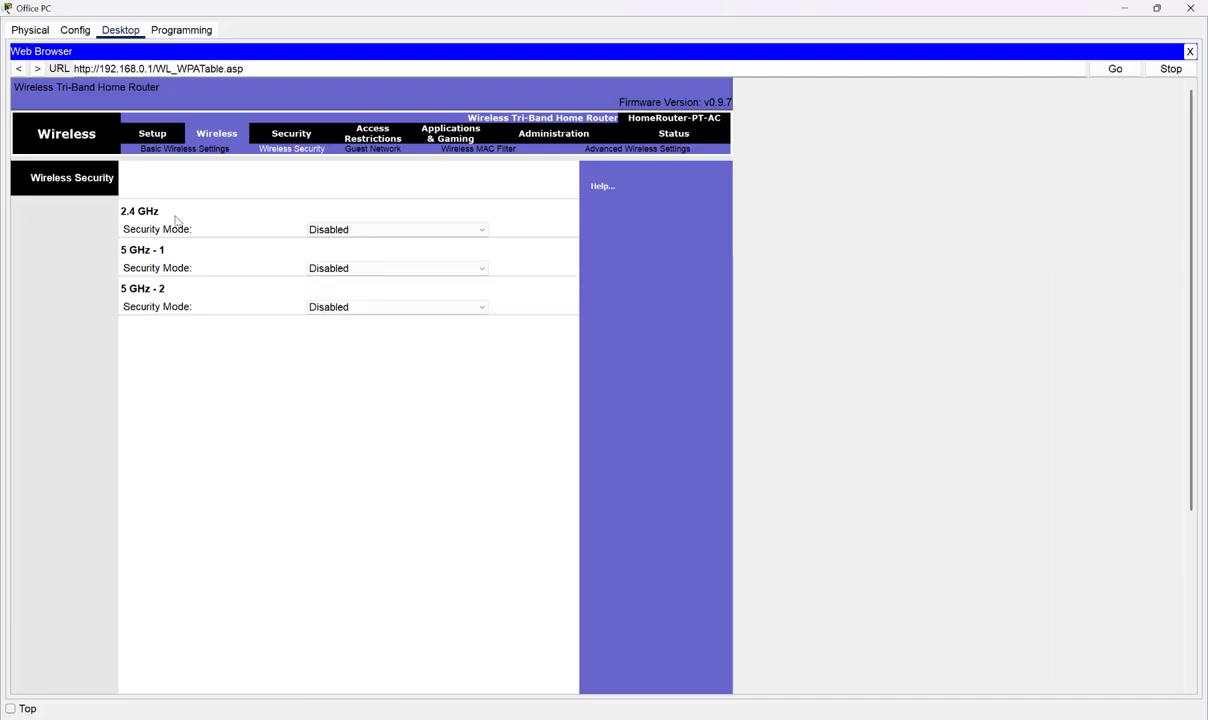
- Set the 2.4 GHz security mode to WPA2 Personal, then move Writer's passphrase after 'important.'
click(366, 232)
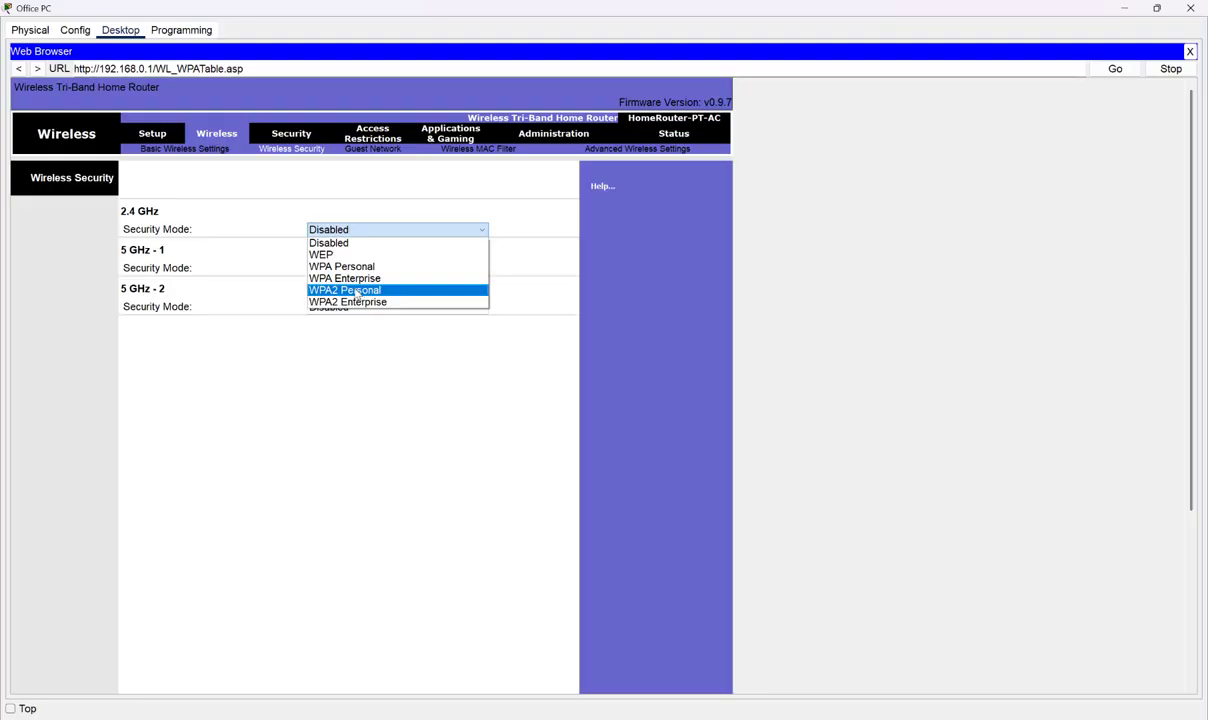
click(356, 290)
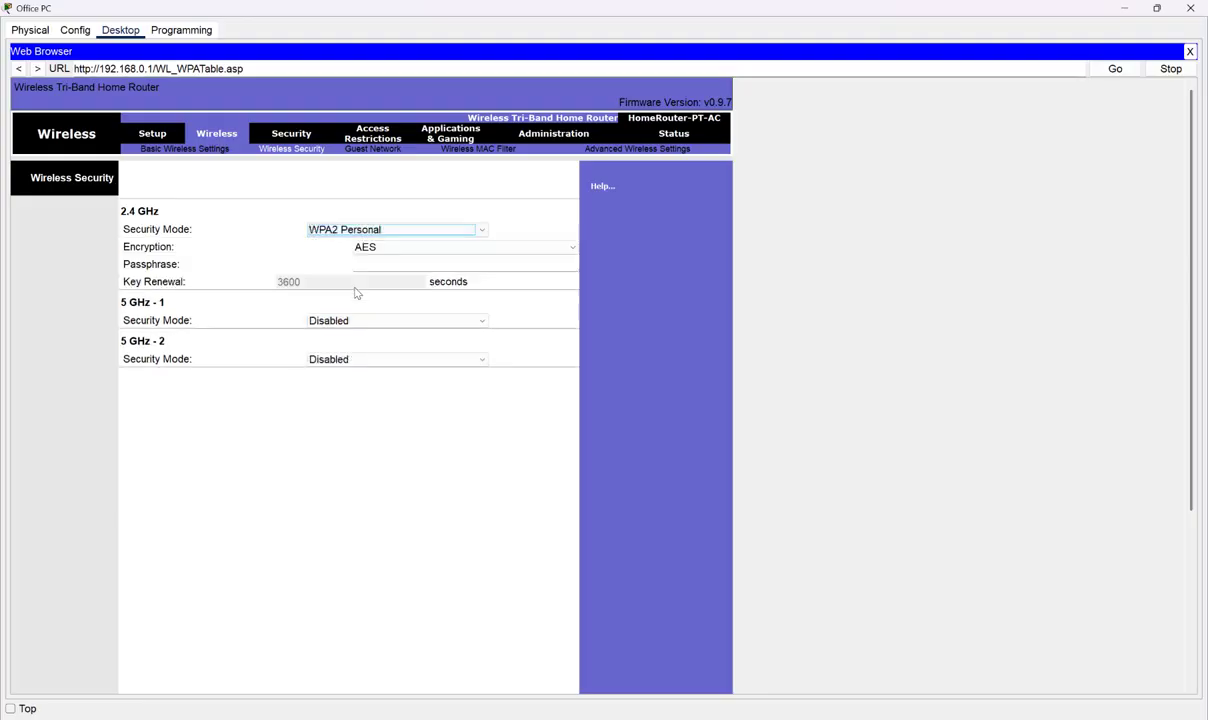
click(860, 635)
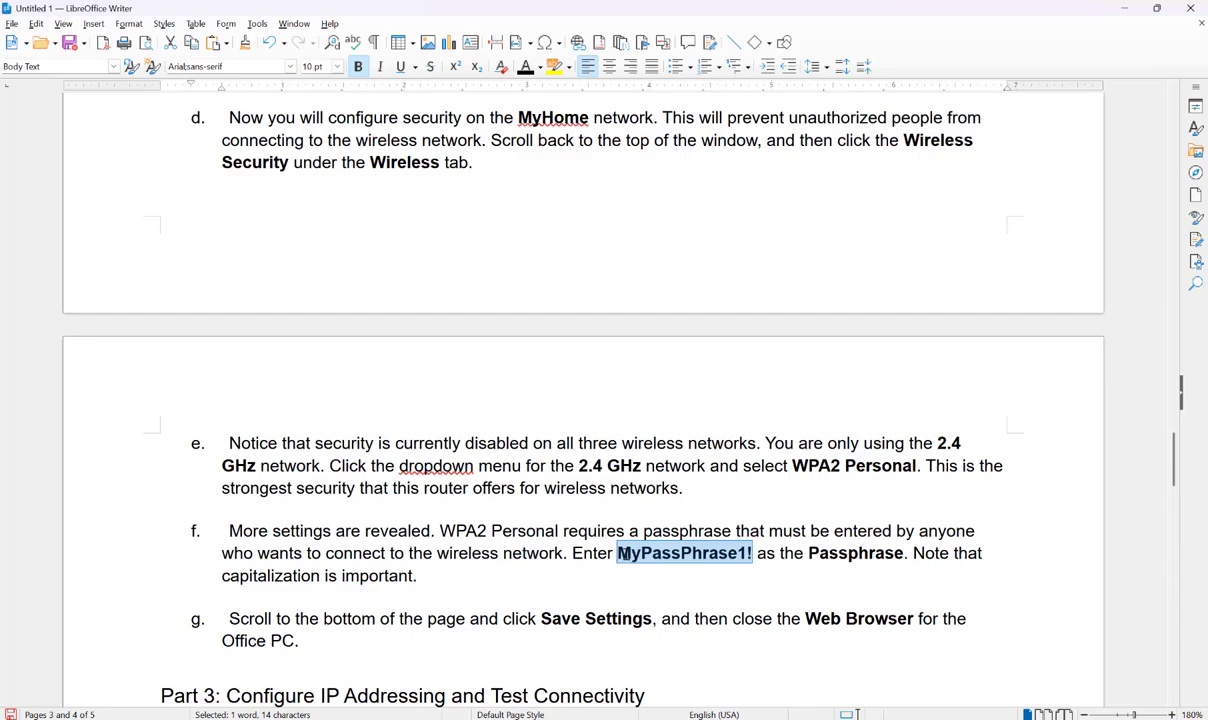
drag(622, 553, 610, 576)
- Cut the lab's passphrase out of the Writer document
click(390, 584)
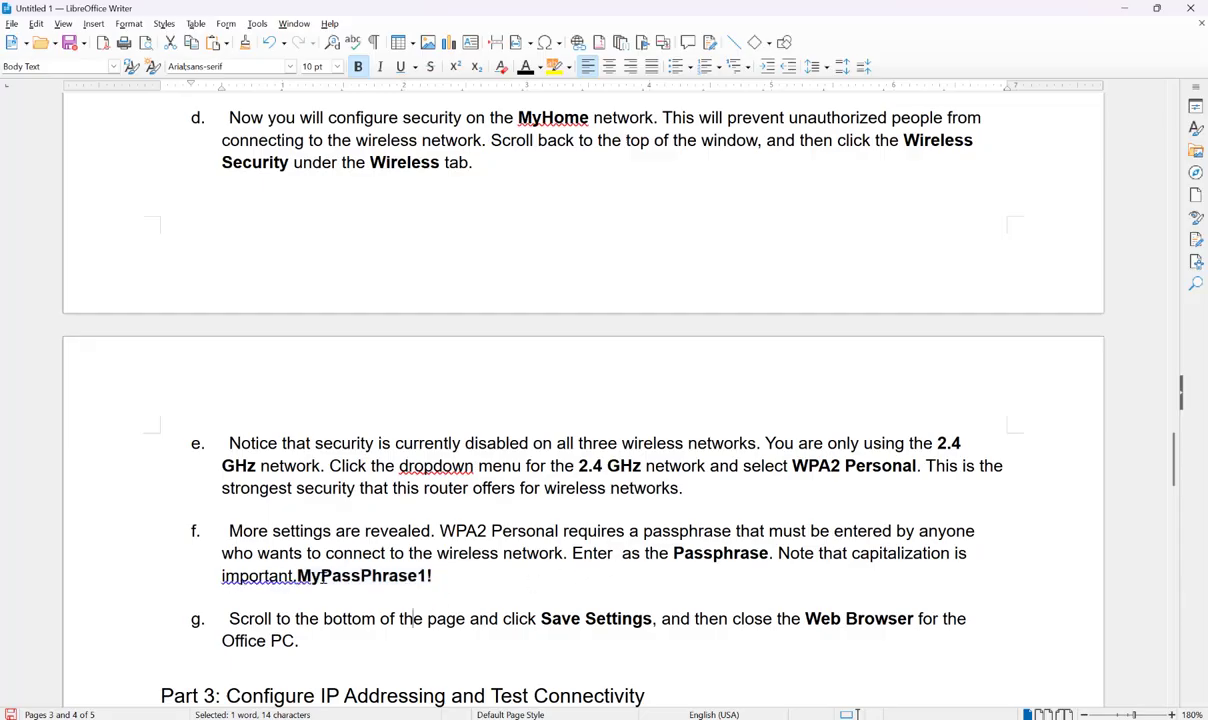
drag(295, 576, 431, 576)
right_click(408, 578)
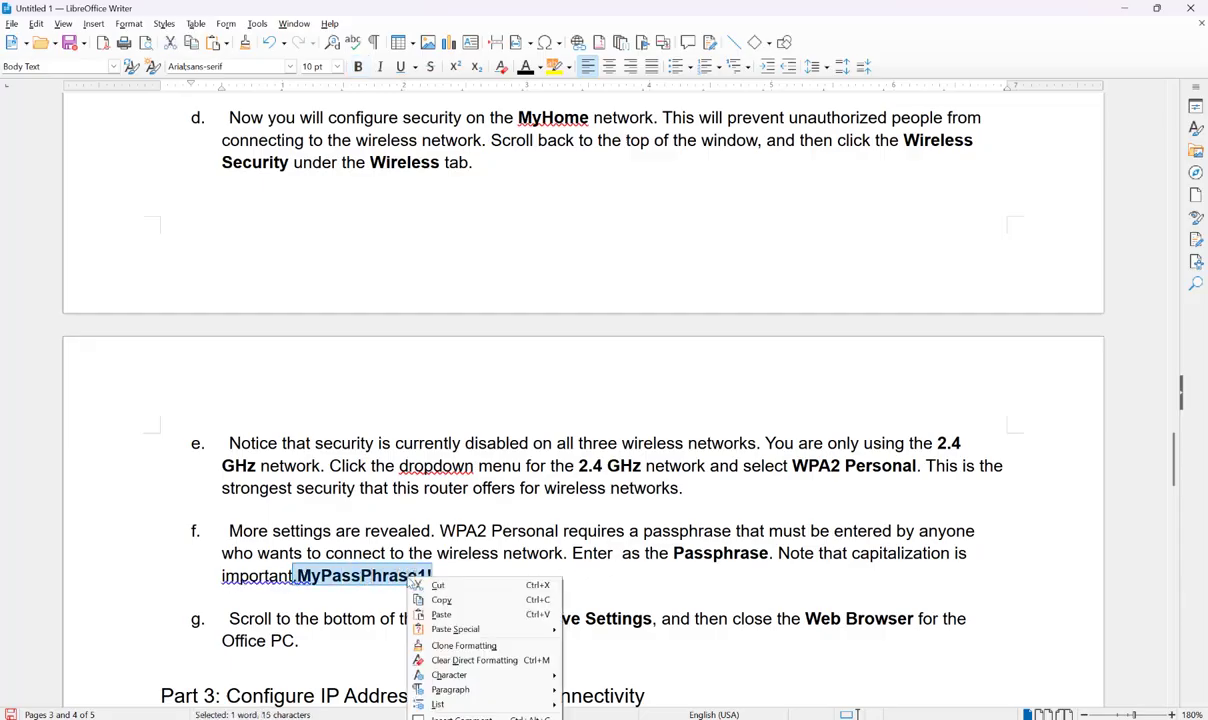
click(437, 587)
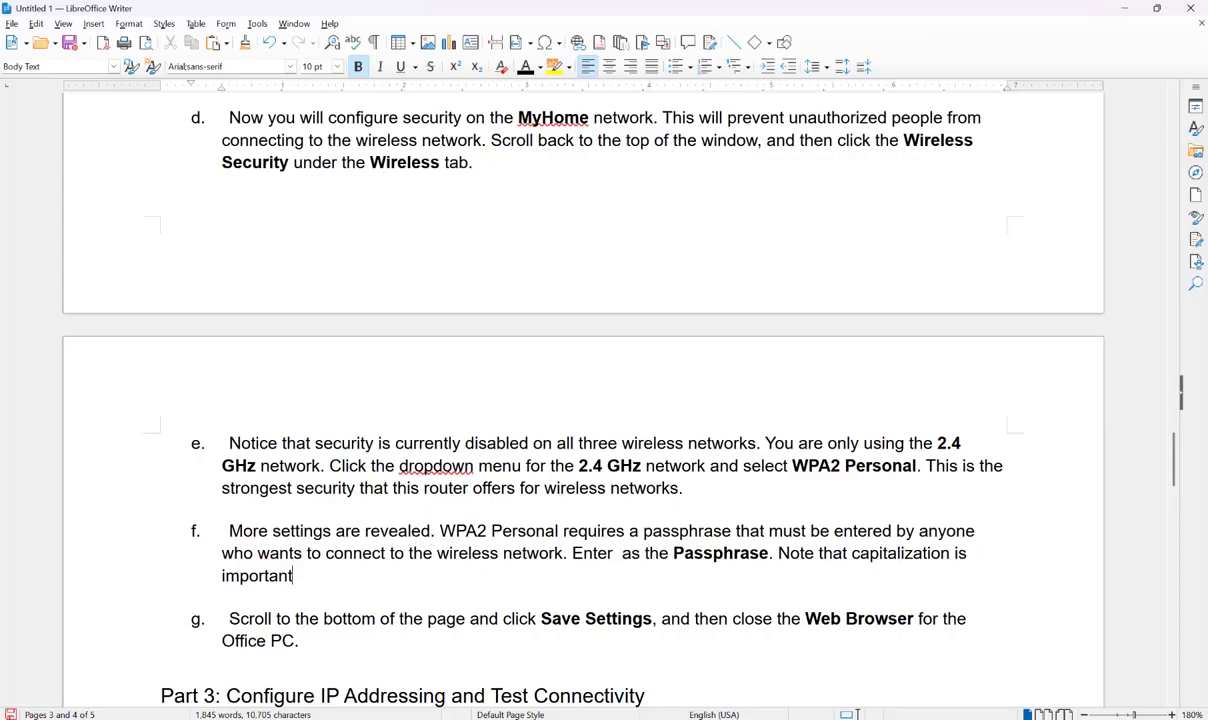
- Paste the passphrase into the 2.4 GHz Passphrase field and delete the leading period
key(alt+Tab)
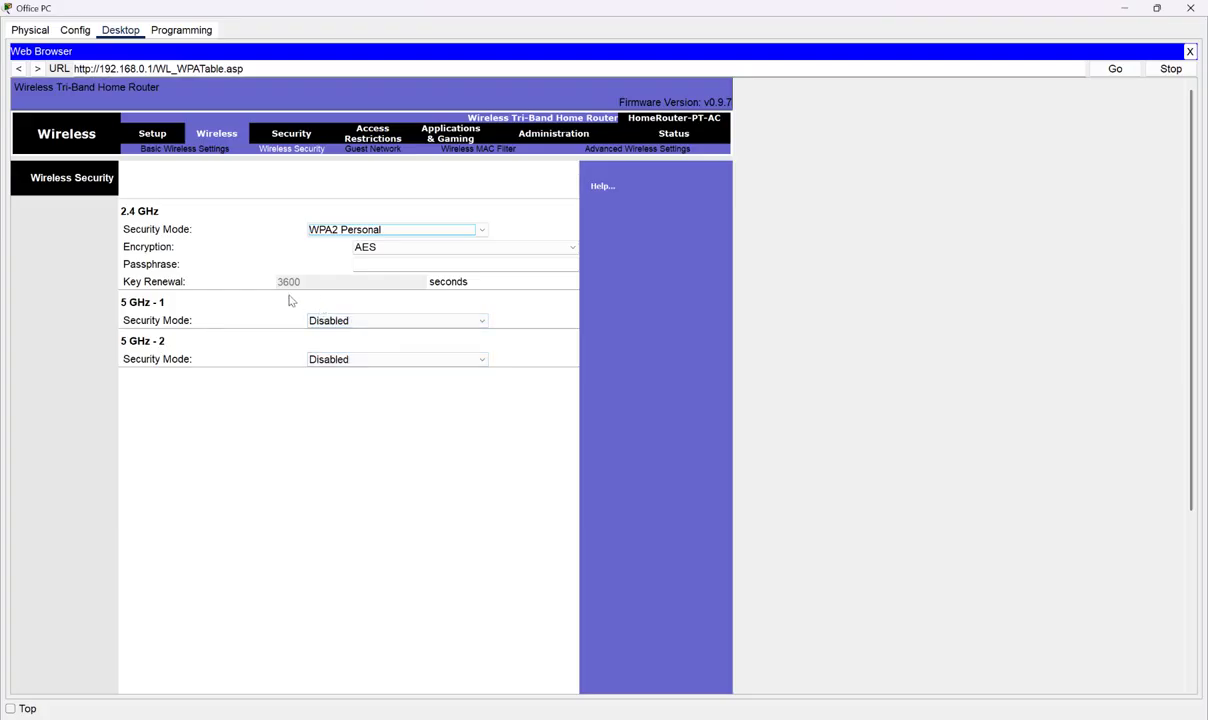
click(356, 264)
right_click(357, 265)
click(392, 337)
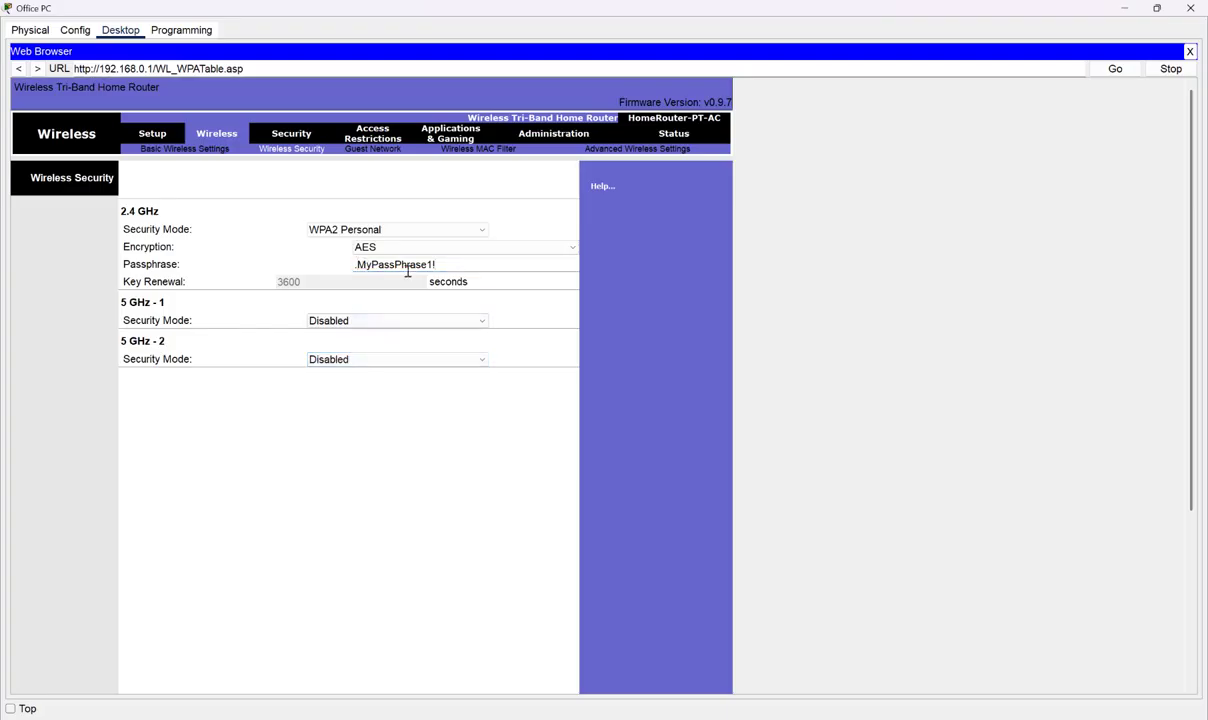
key(Delete)
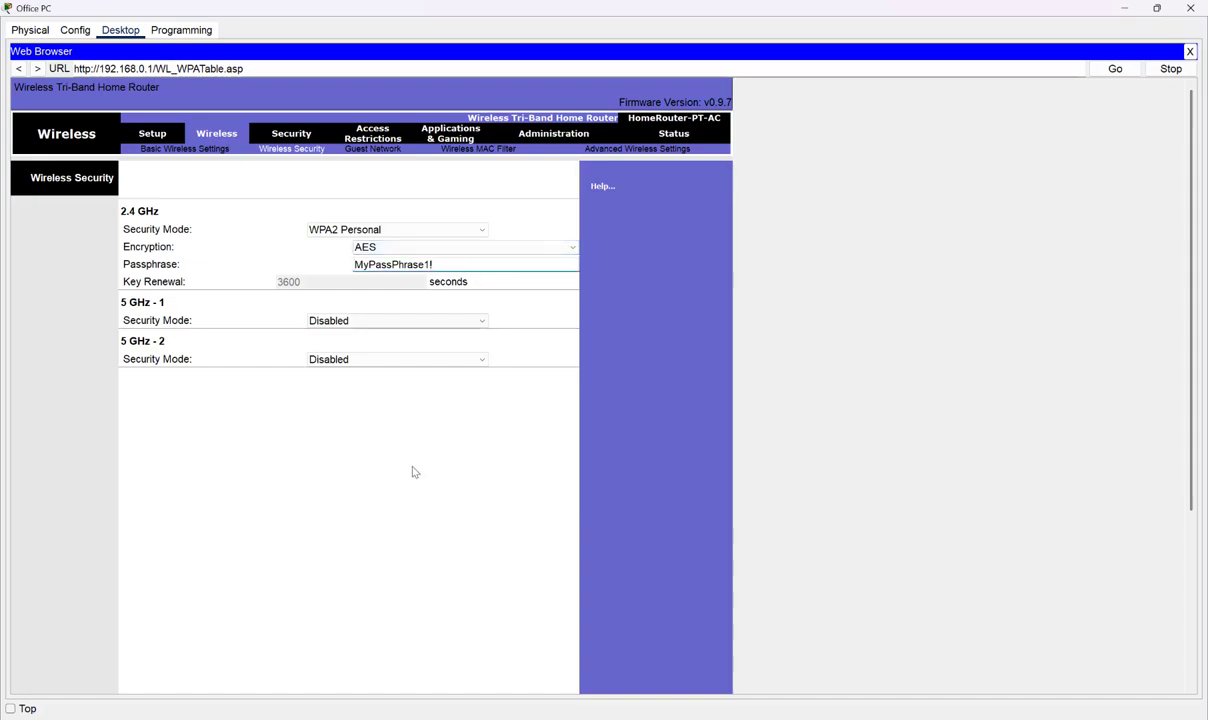
- Save the router's WPA2 wireless security settings, close the Office PC browser, and bring Writer forward
click(900, 718)
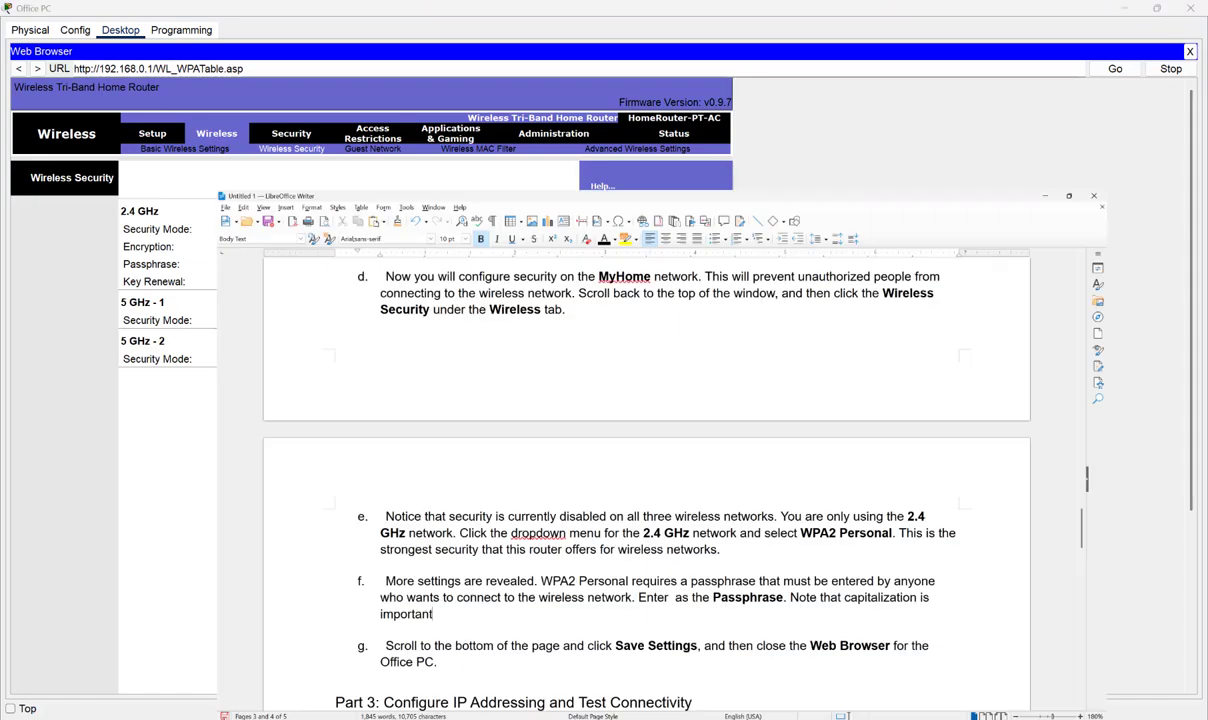
scroll(615, 520, down, 2)
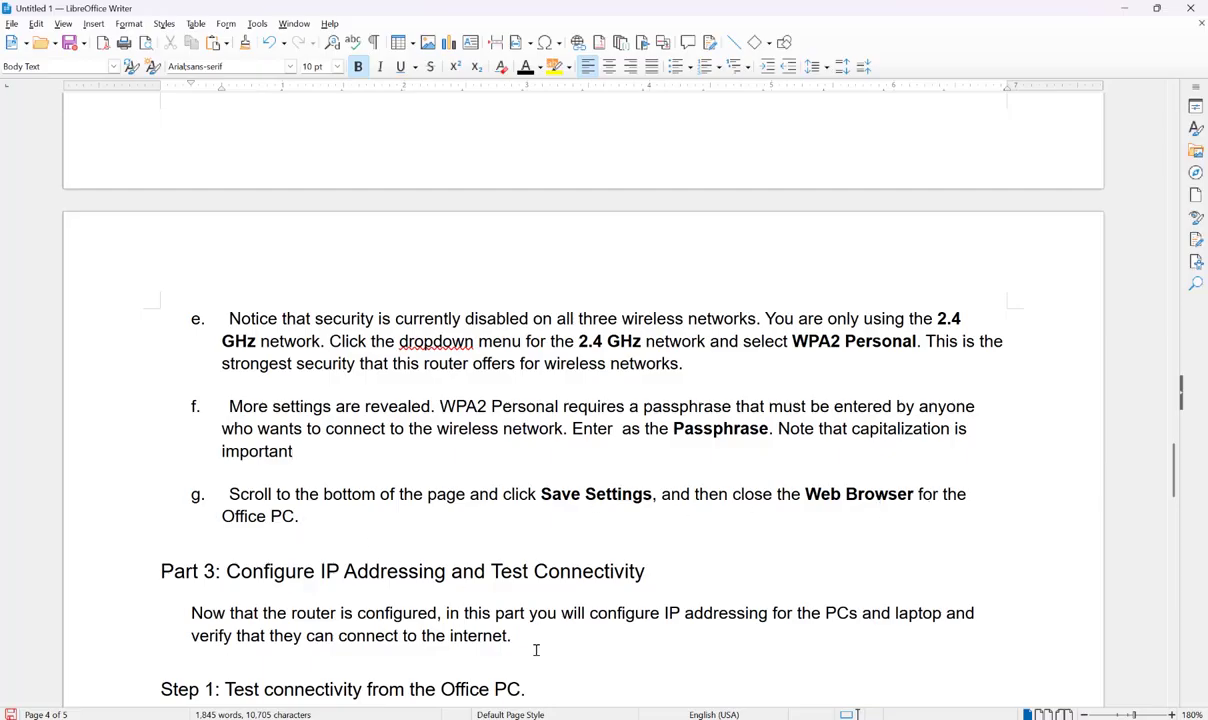
click(908, 719)
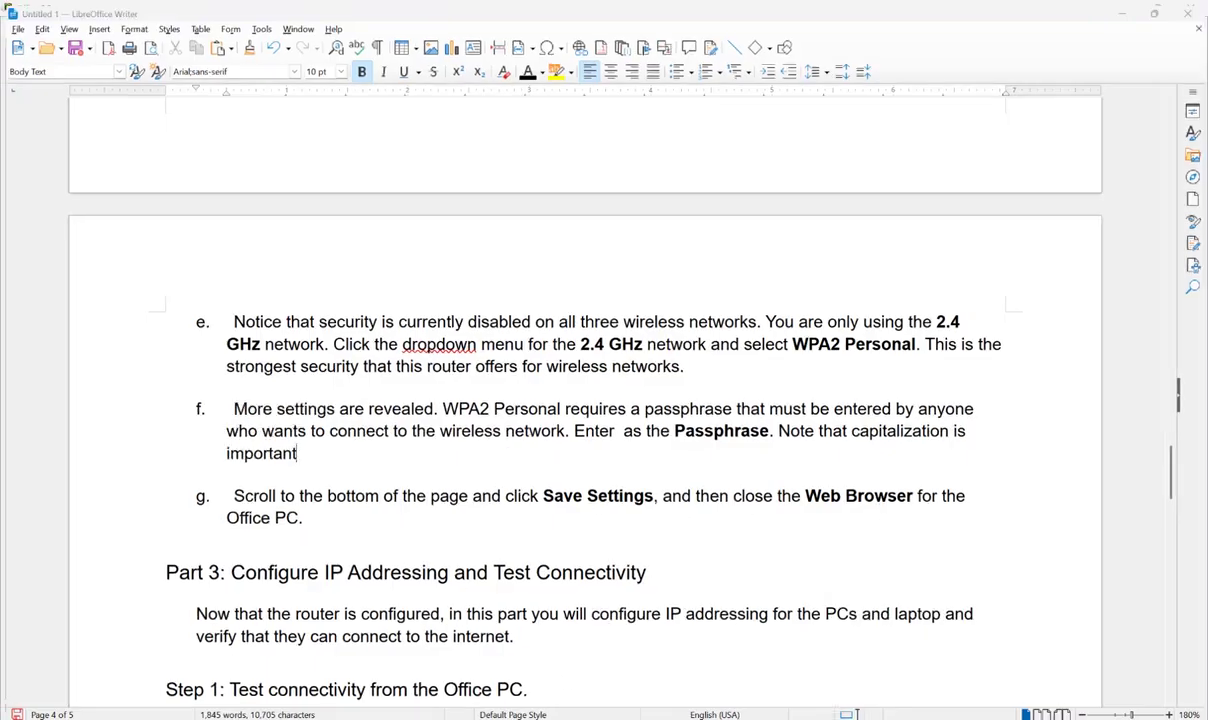
scroll(378, 447, down, 1)
scroll(392, 523, down, 2)
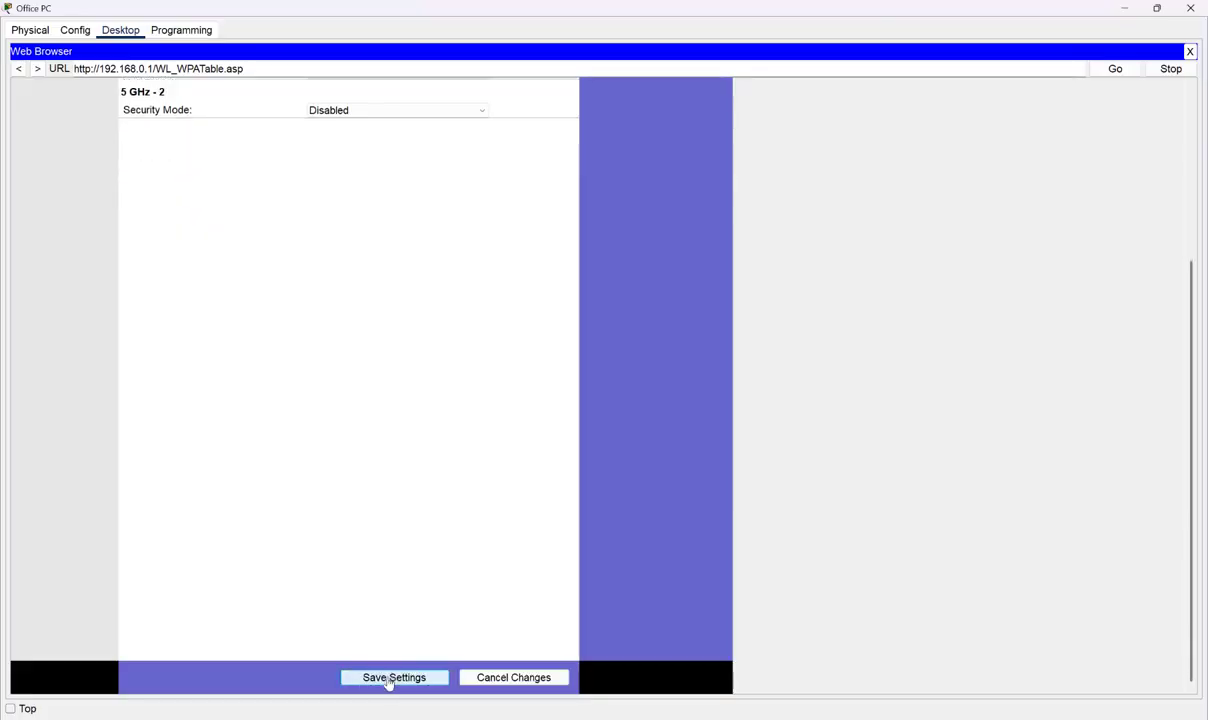
click(390, 678)
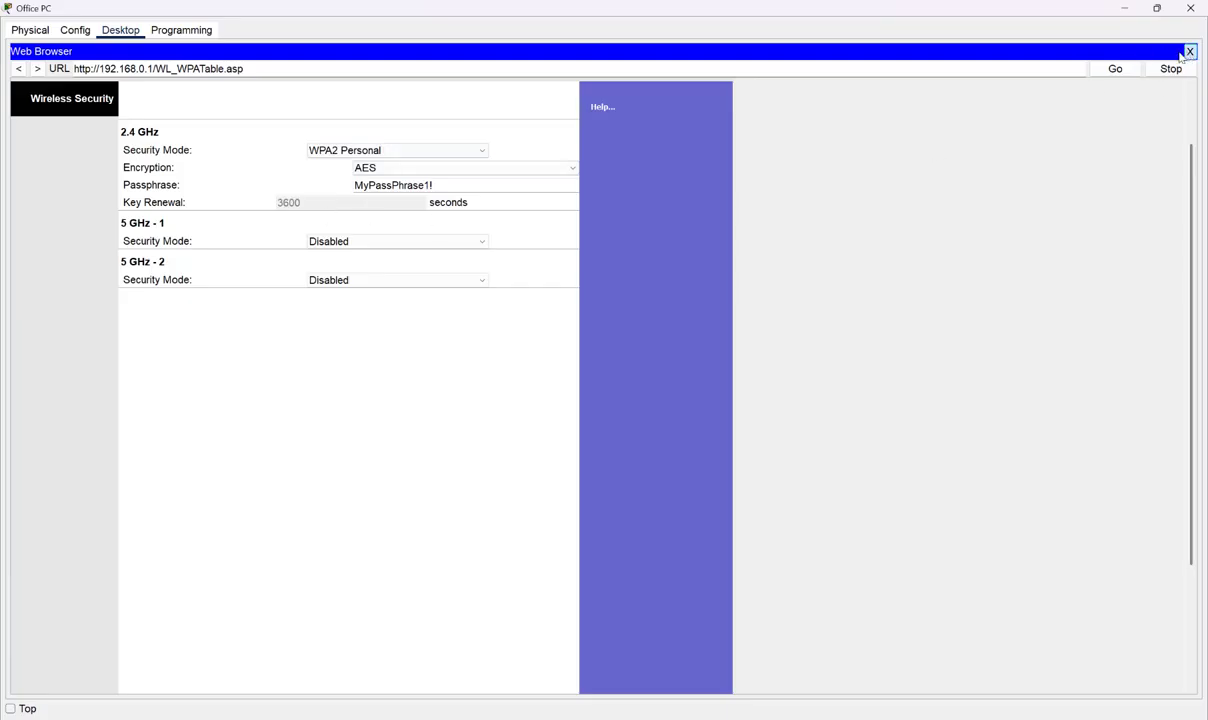
click(1189, 51)
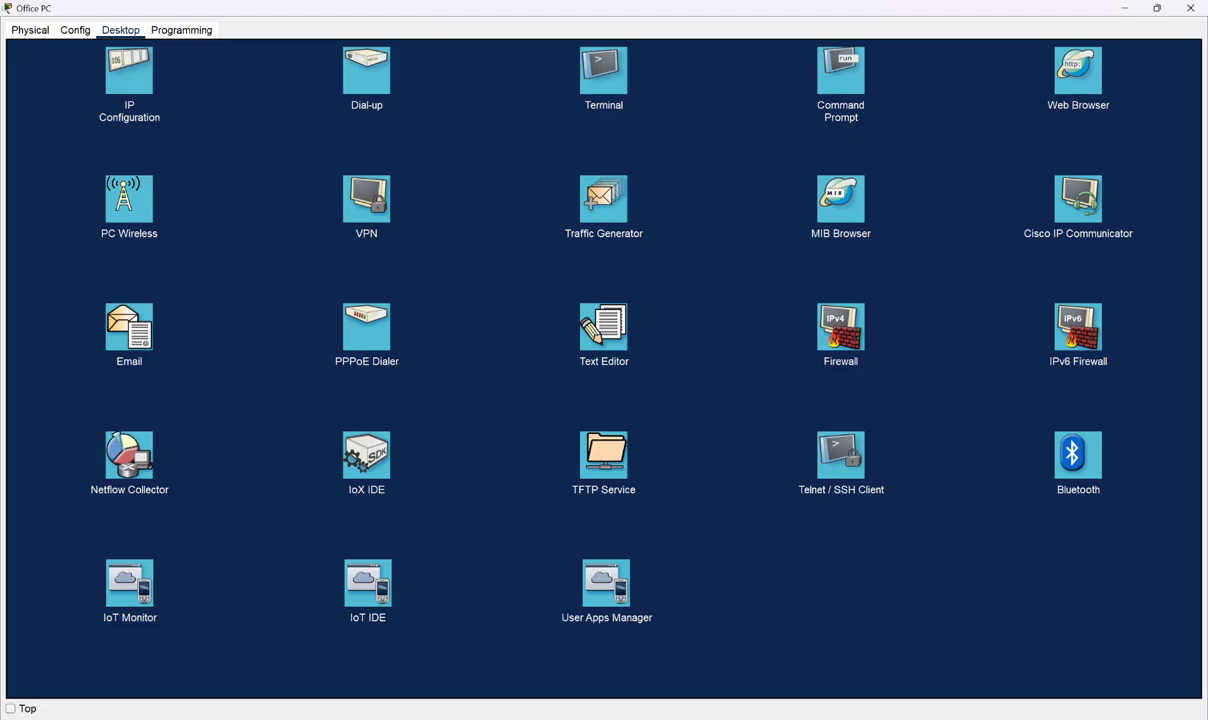
click(806, 718)
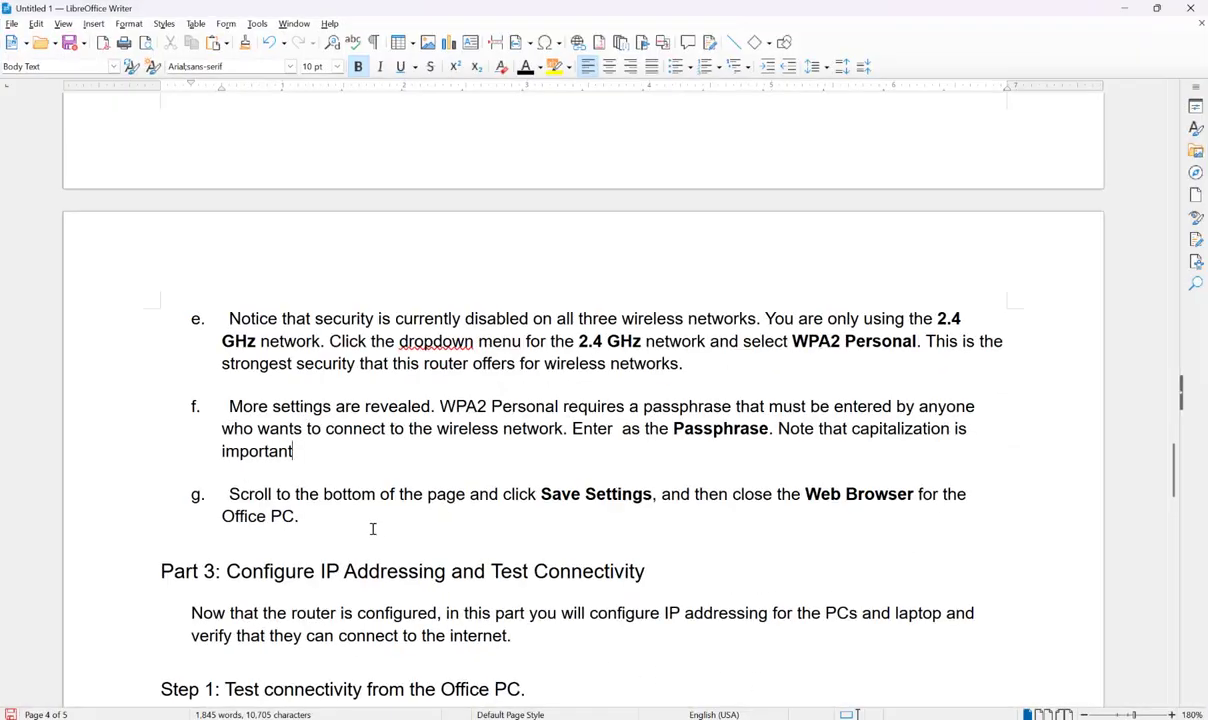
- Read through Part 3's Step 1–3 connectivity instructions, then minimize Writer to show the Office PC
scroll(370, 520, down, 5)
scroll(367, 504, up, 2)
scroll(616, 398, up, 1)
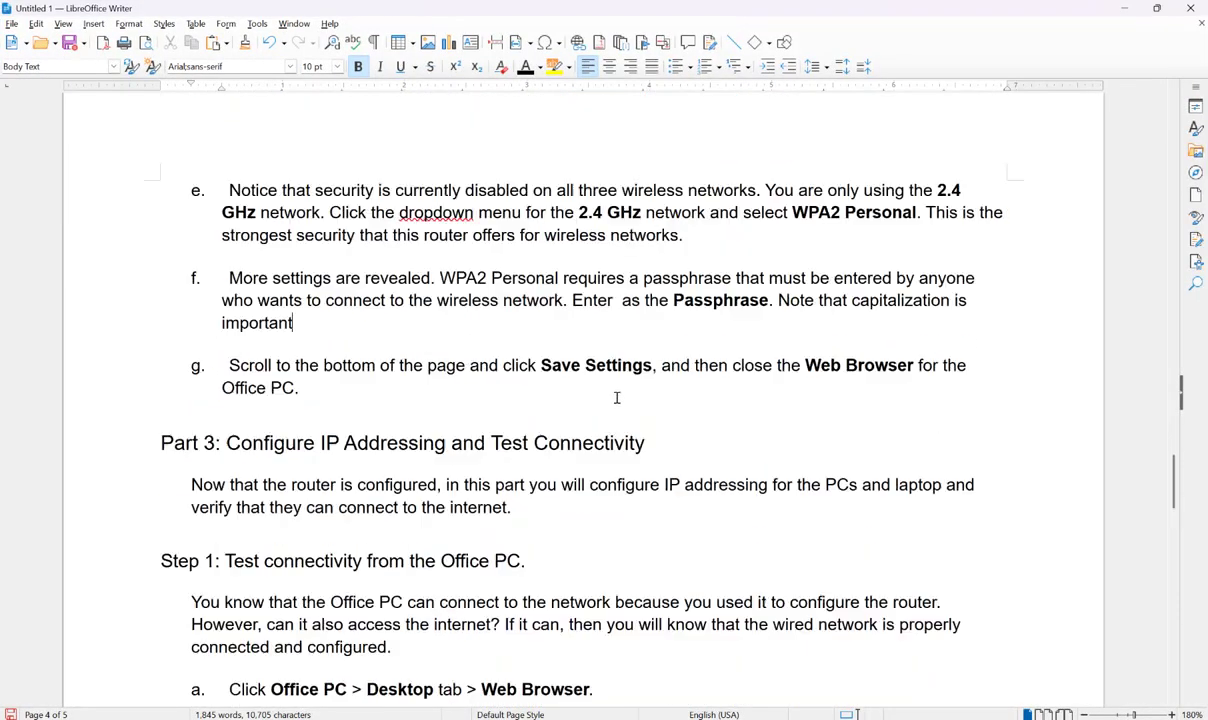
scroll(616, 398, down, 2)
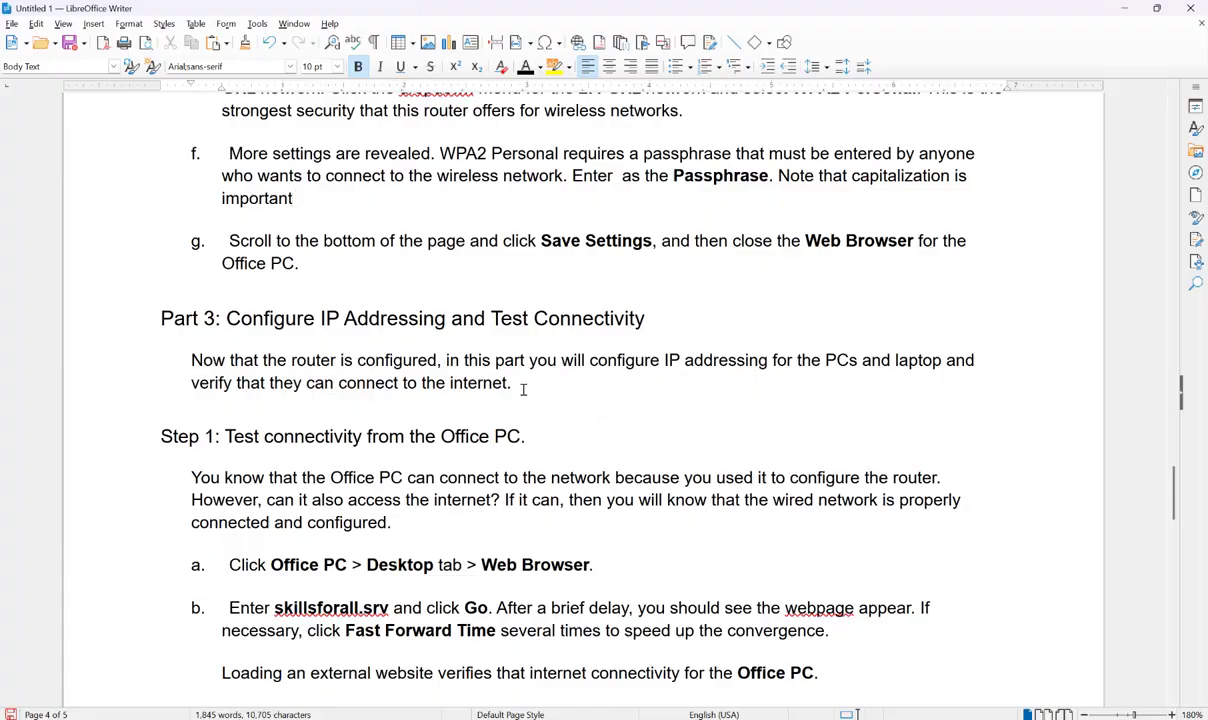
scroll(566, 343, down, 4)
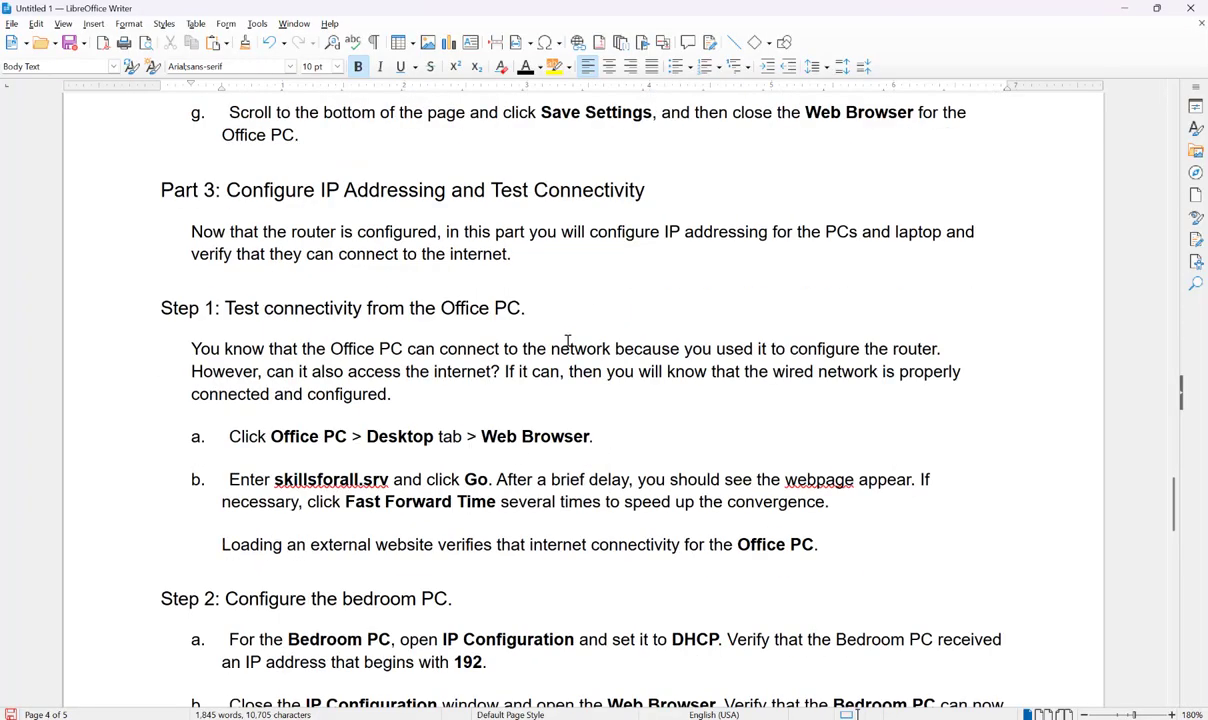
scroll(567, 341, down, 1)
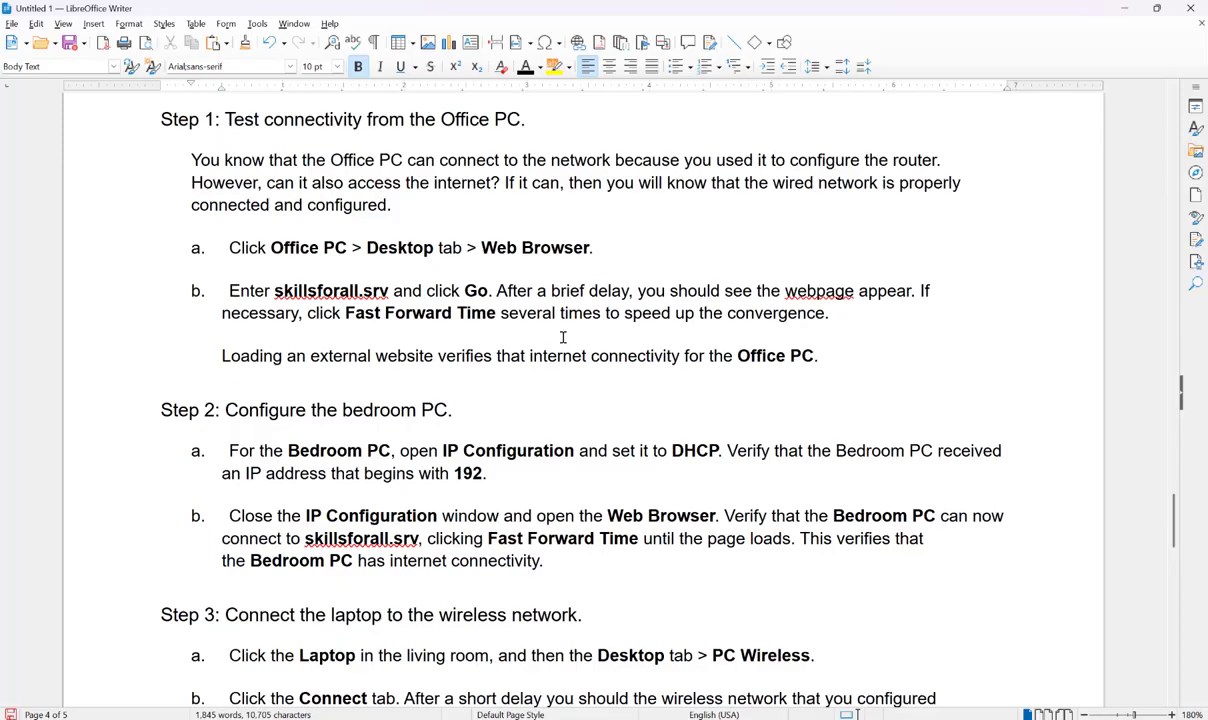
scroll(563, 337, up, 1)
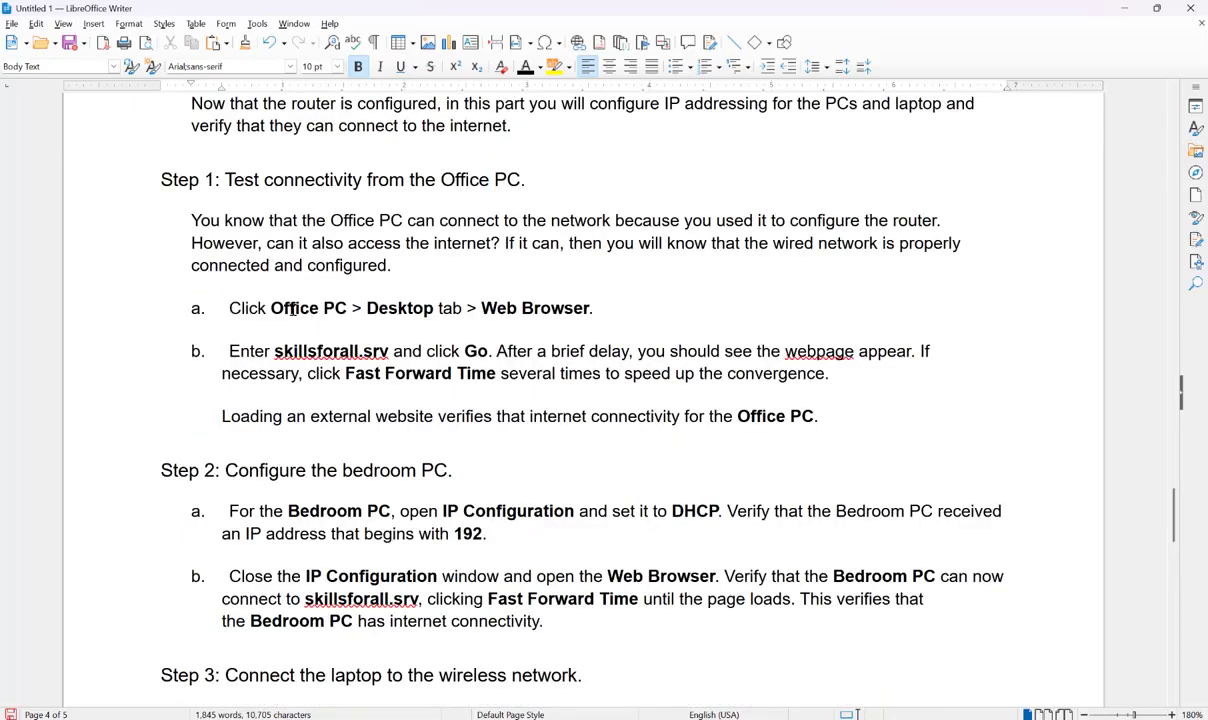
scroll(292, 310, up, 2)
scroll(300, 340, down, 1)
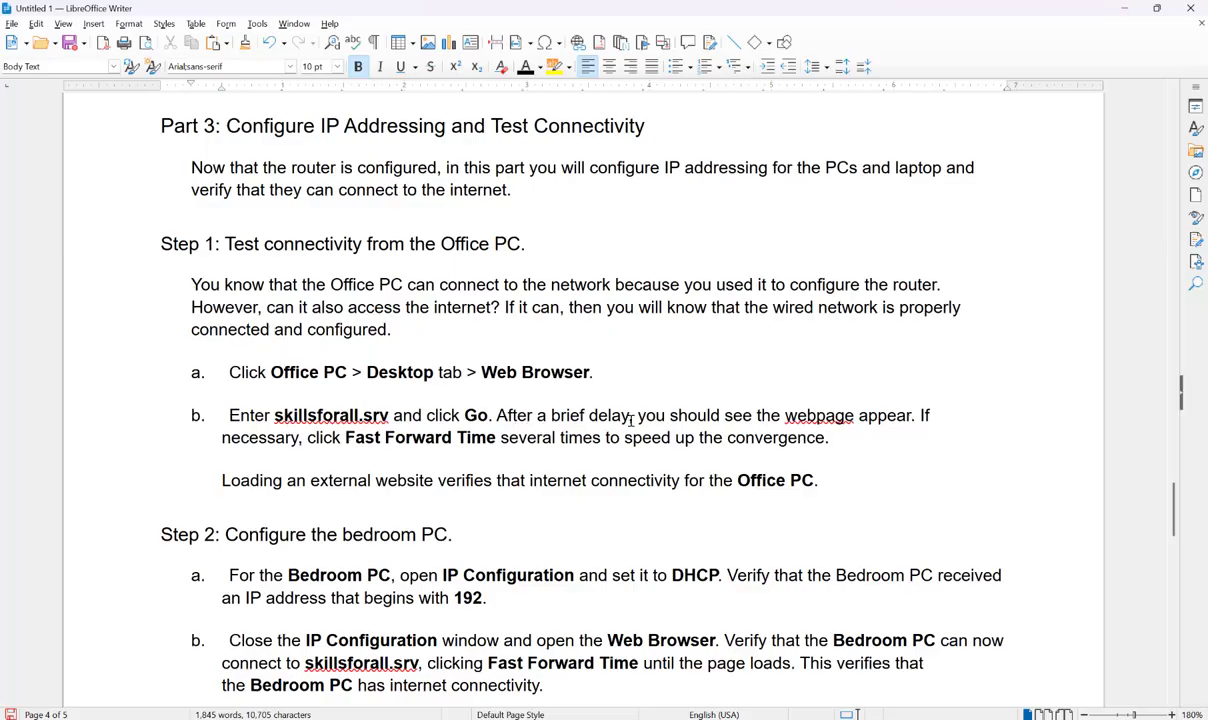
scroll(502, 466, down, 4)
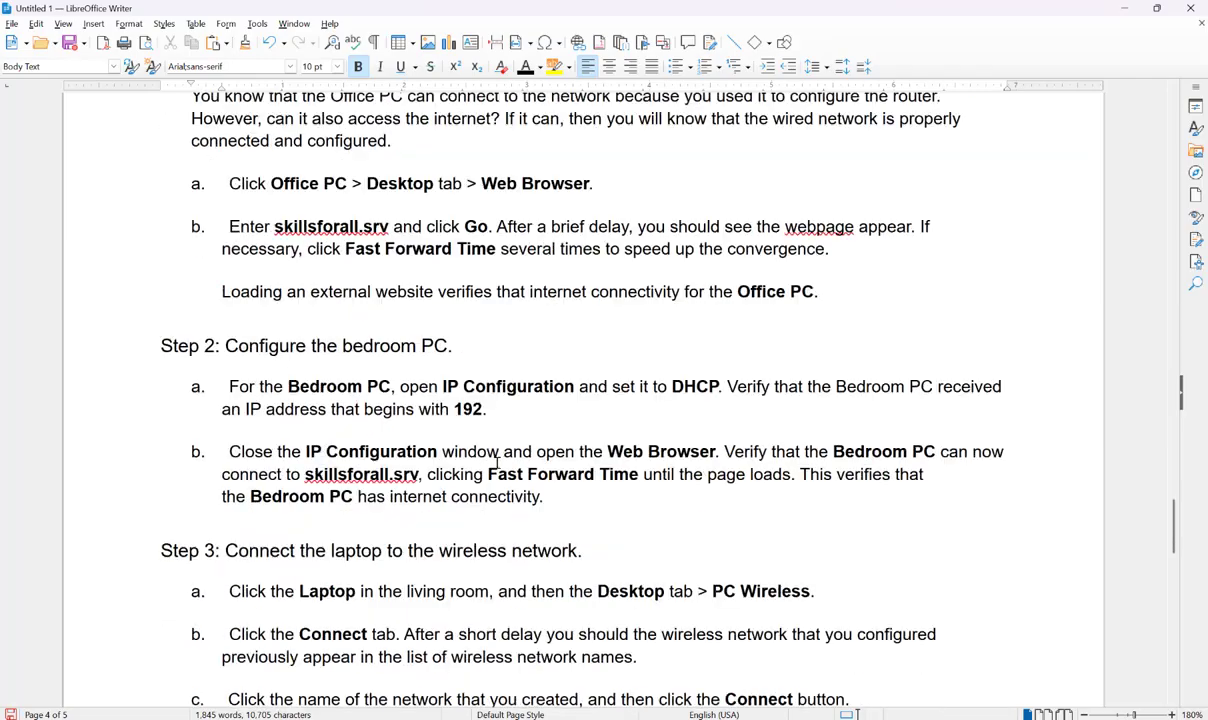
scroll(492, 458, down, 1)
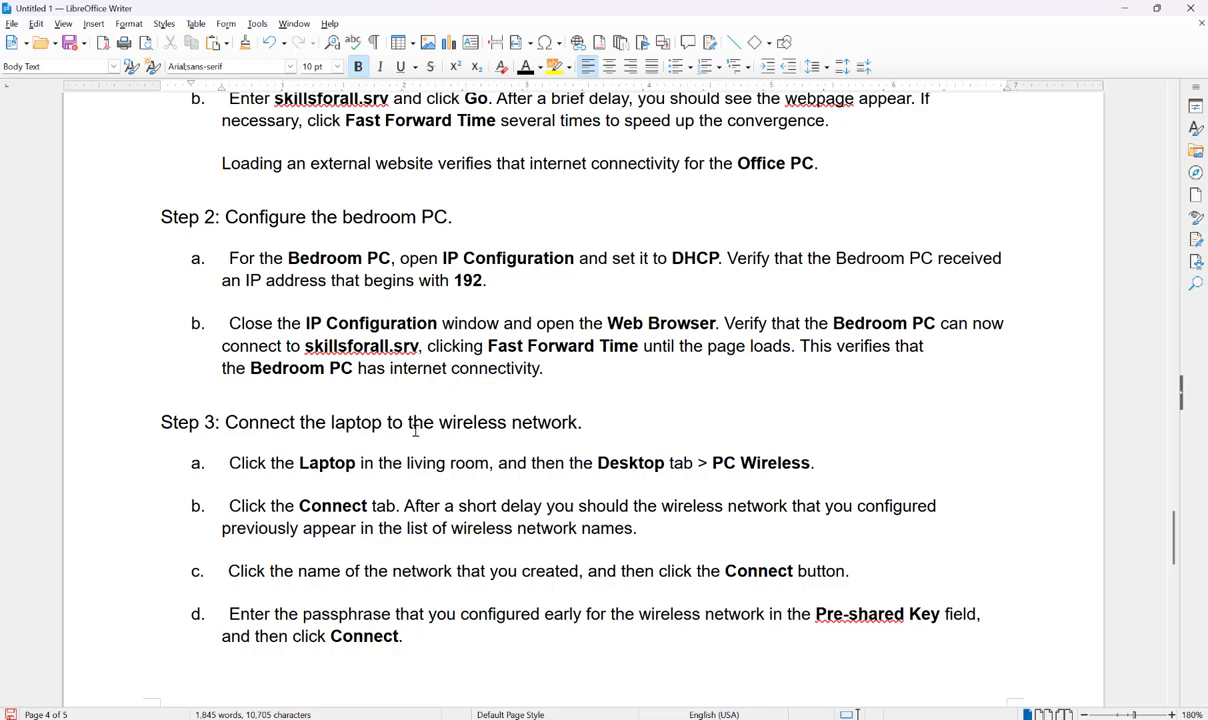
scroll(415, 425, down, 9)
scroll(411, 420, down, 1)
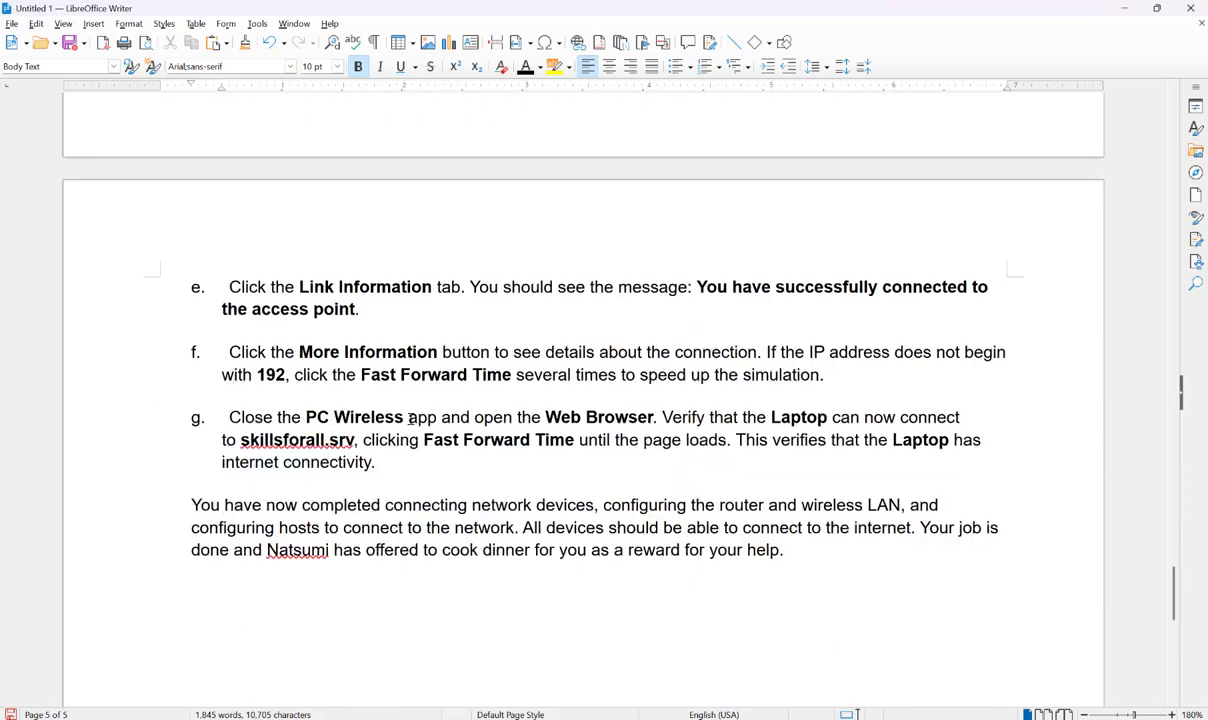
scroll(402, 413, up, 9)
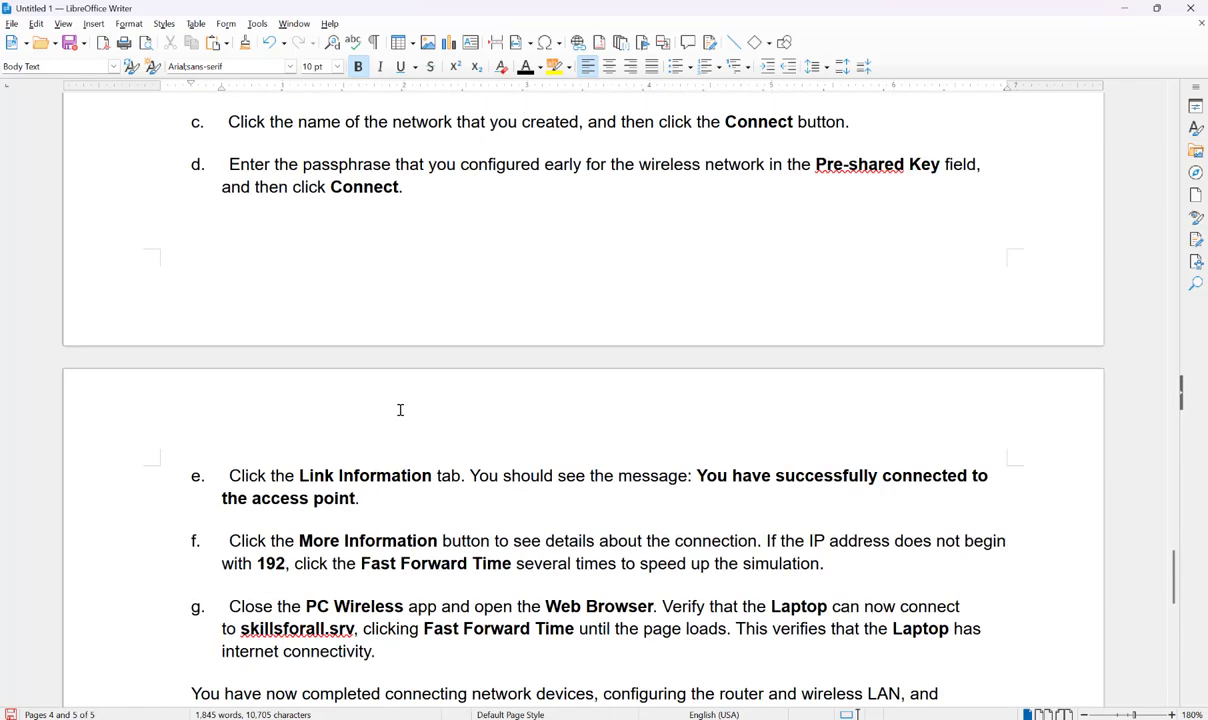
scroll(394, 398, up, 3)
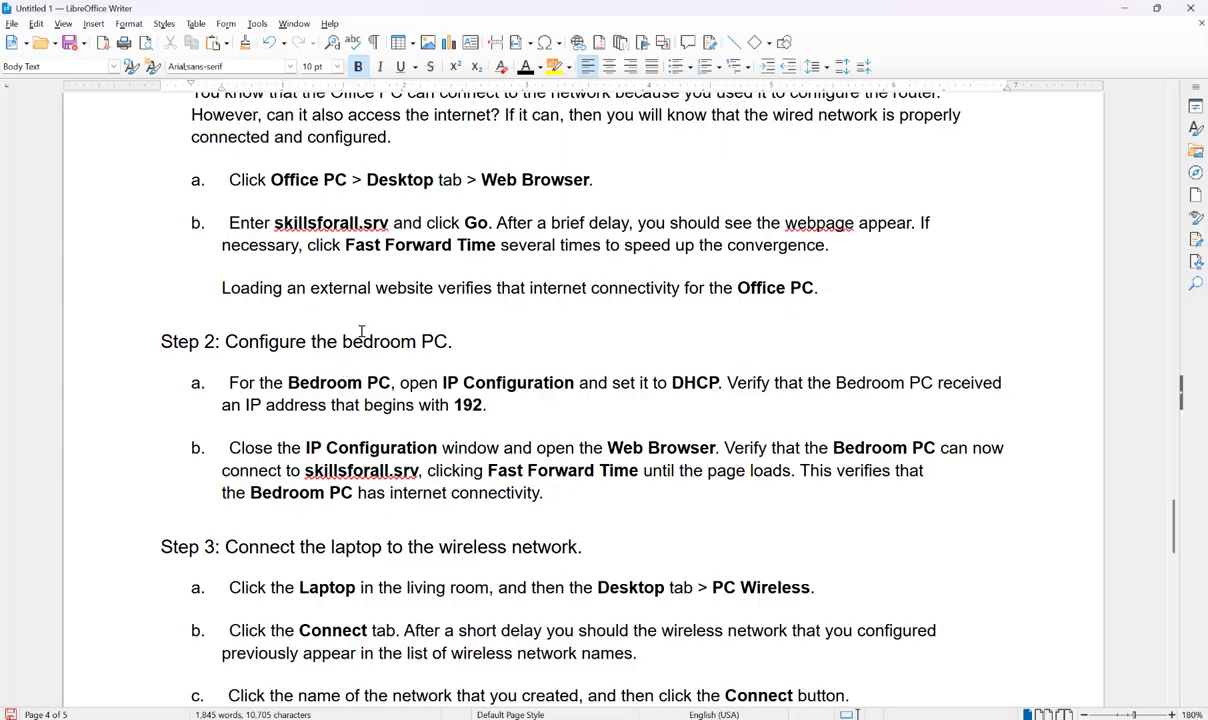
scroll(357, 325, up, 2)
scroll(357, 325, down, 1)
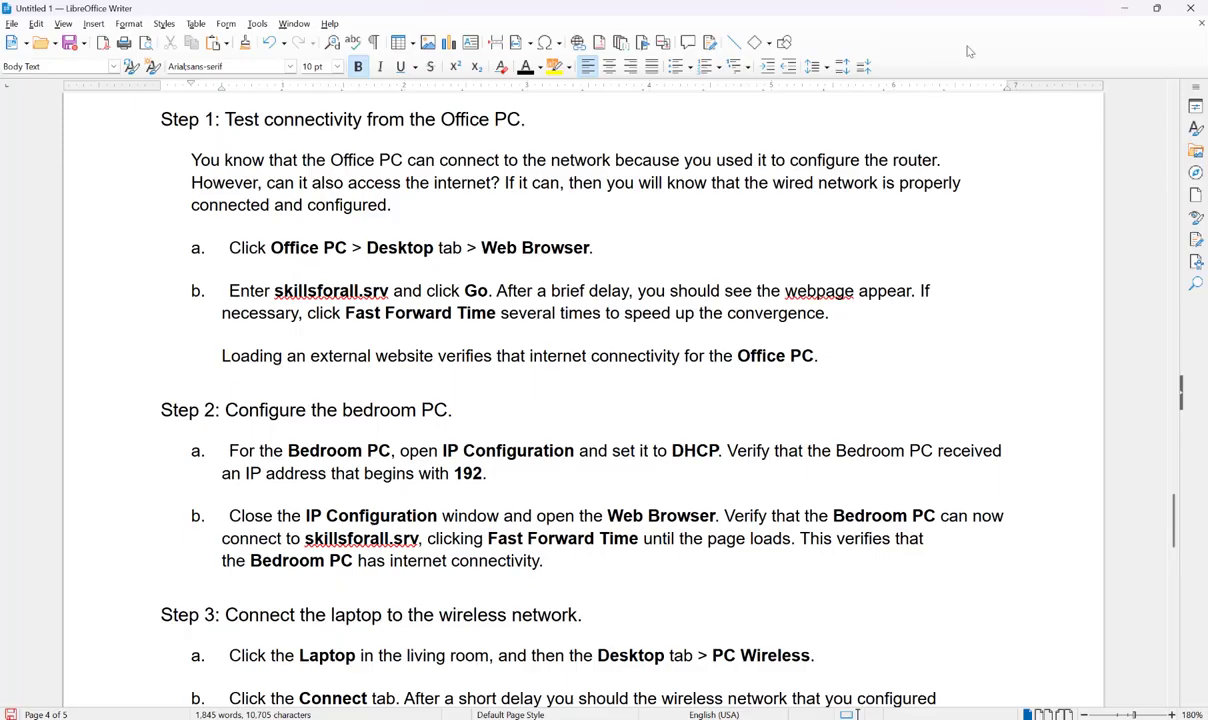
click(1121, 8)
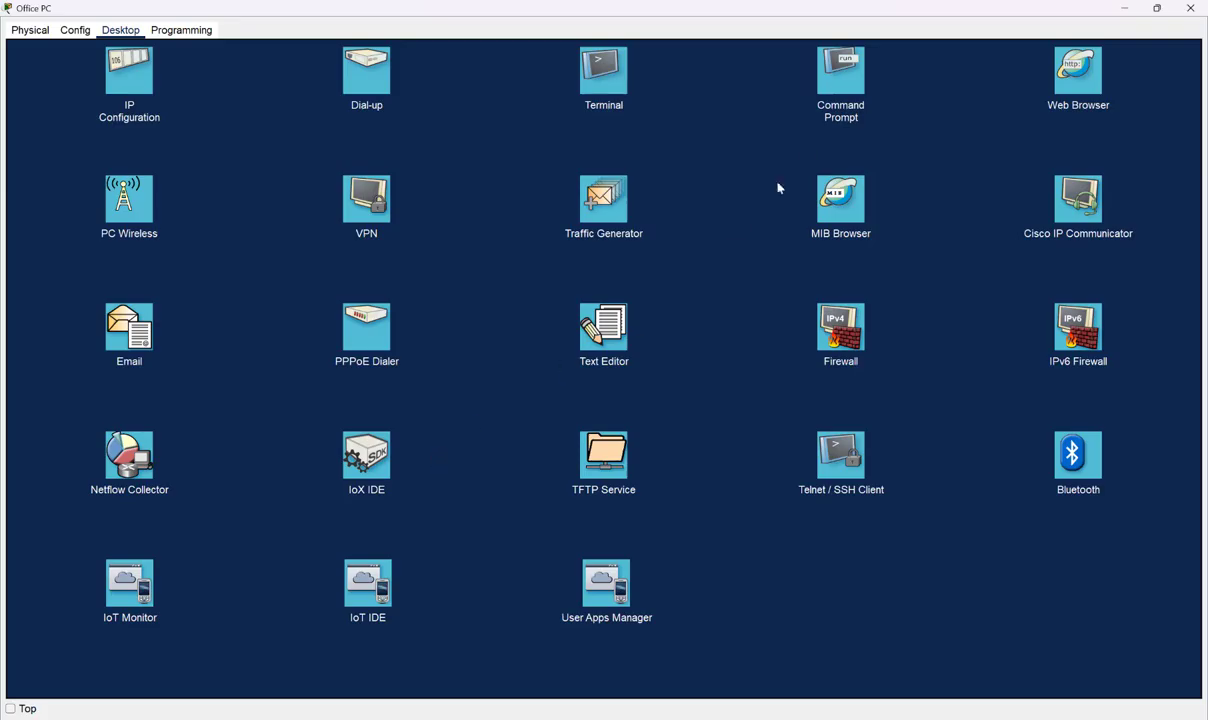
- Reopen Office PC from the topology, launch its Web Browser, then return to Writer's Step 1
click(1124, 8)
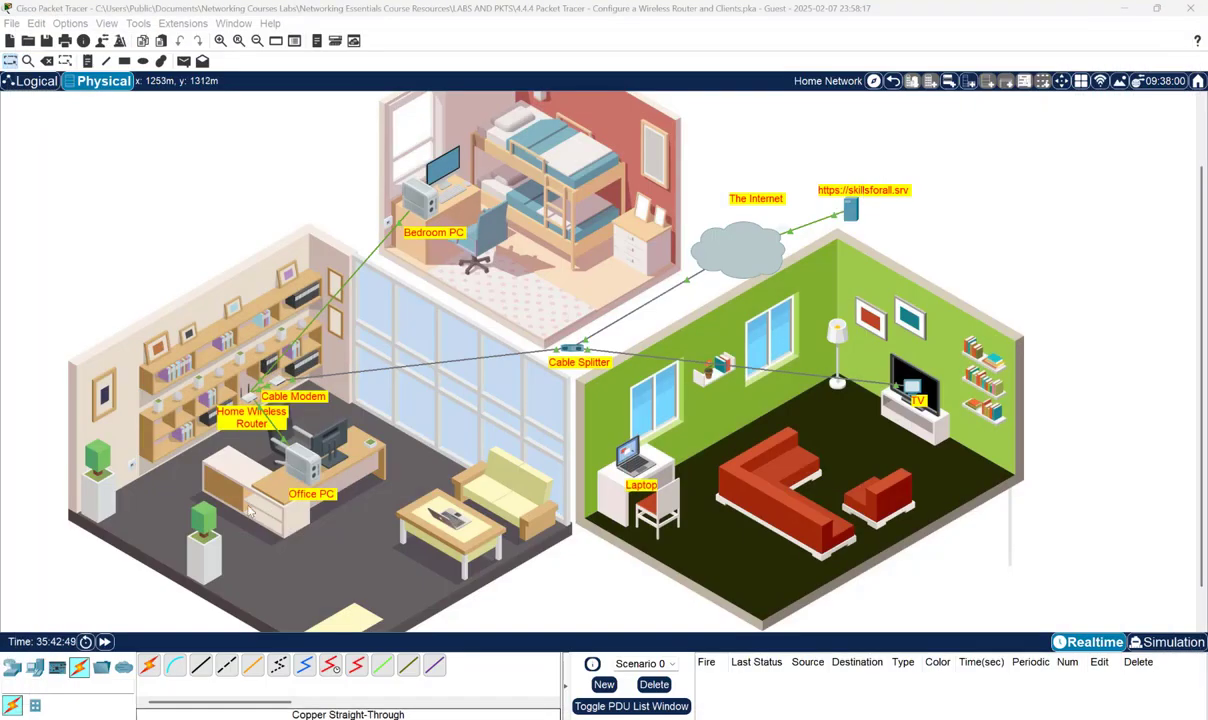
click(305, 462)
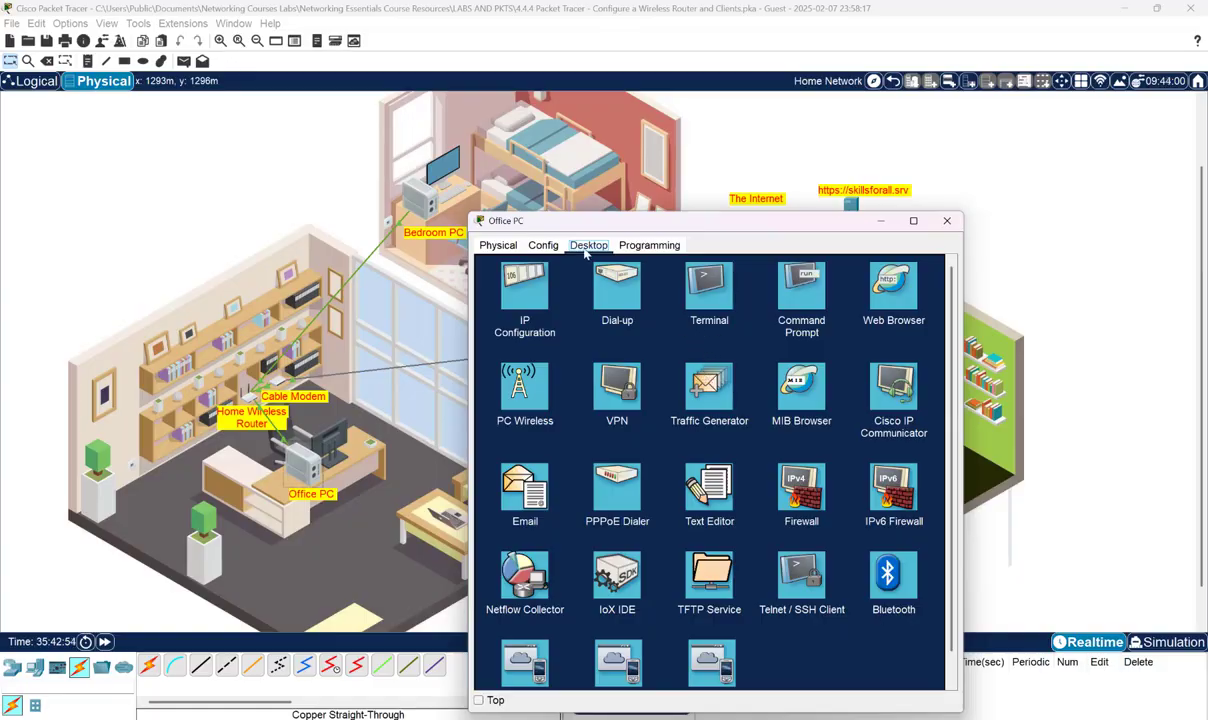
click(895, 300)
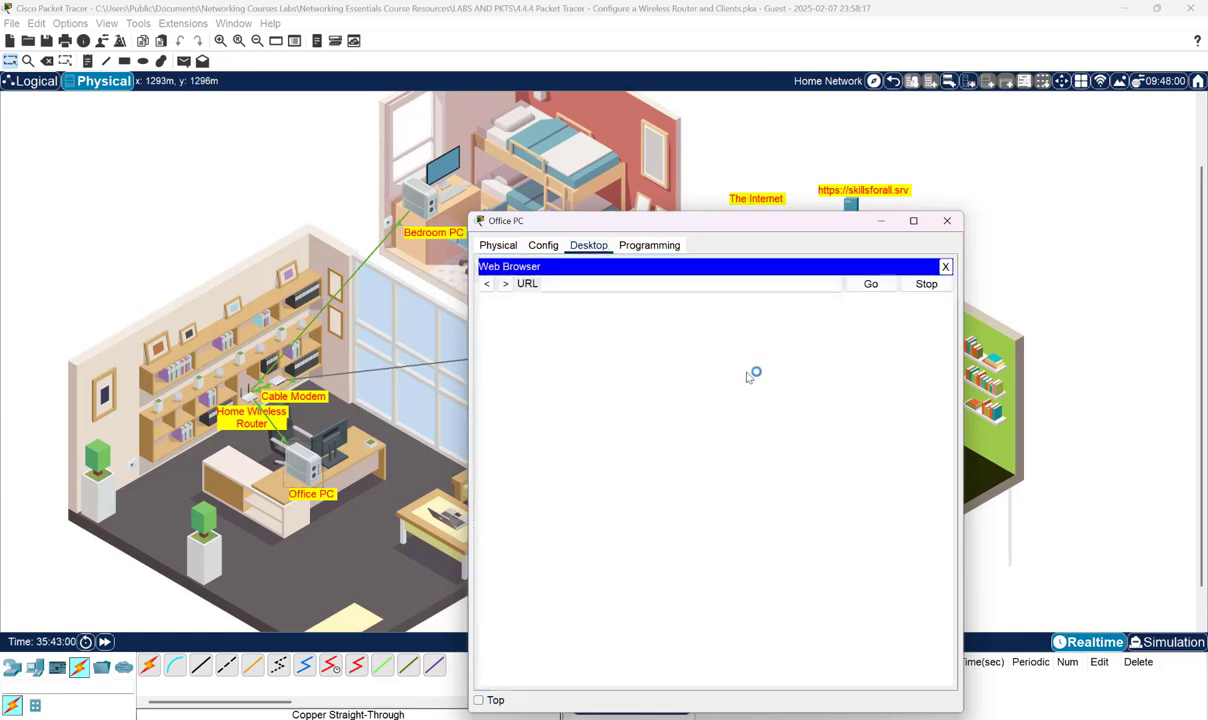
mouse_move(901, 719)
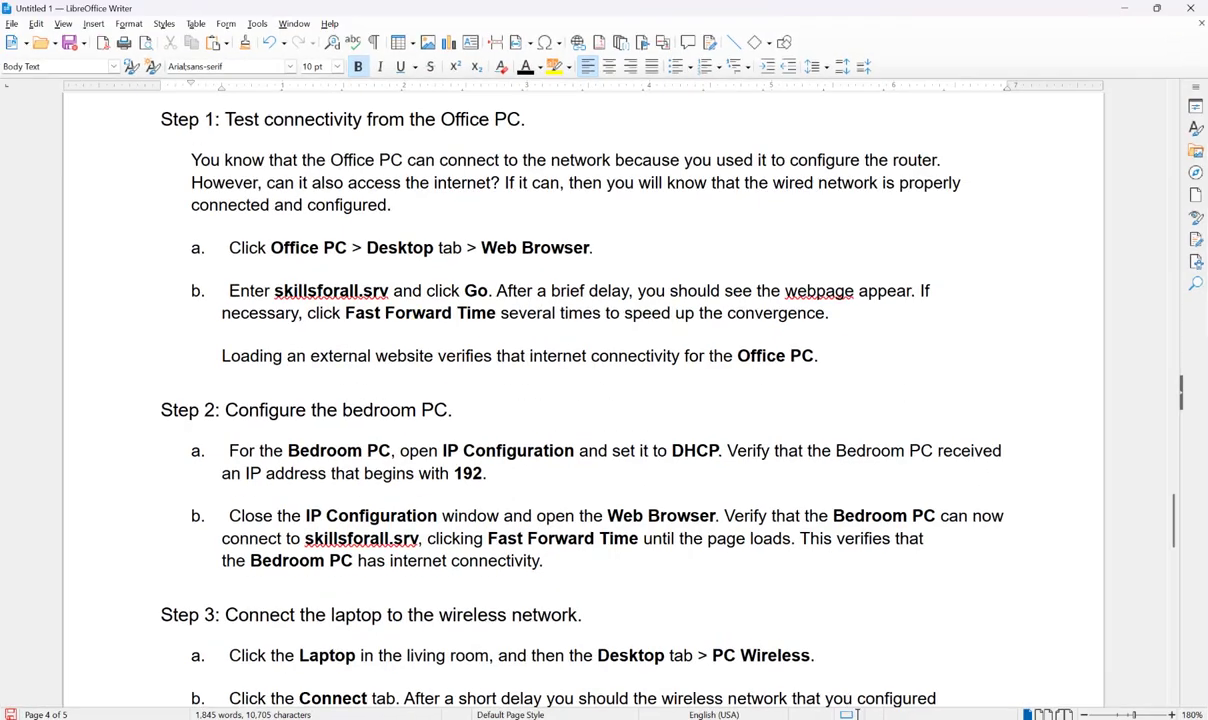
click(900, 655)
- Copy skillsforall.srv from the instructions and load it in the Office PC's web browser
drag(274, 290, 389, 291)
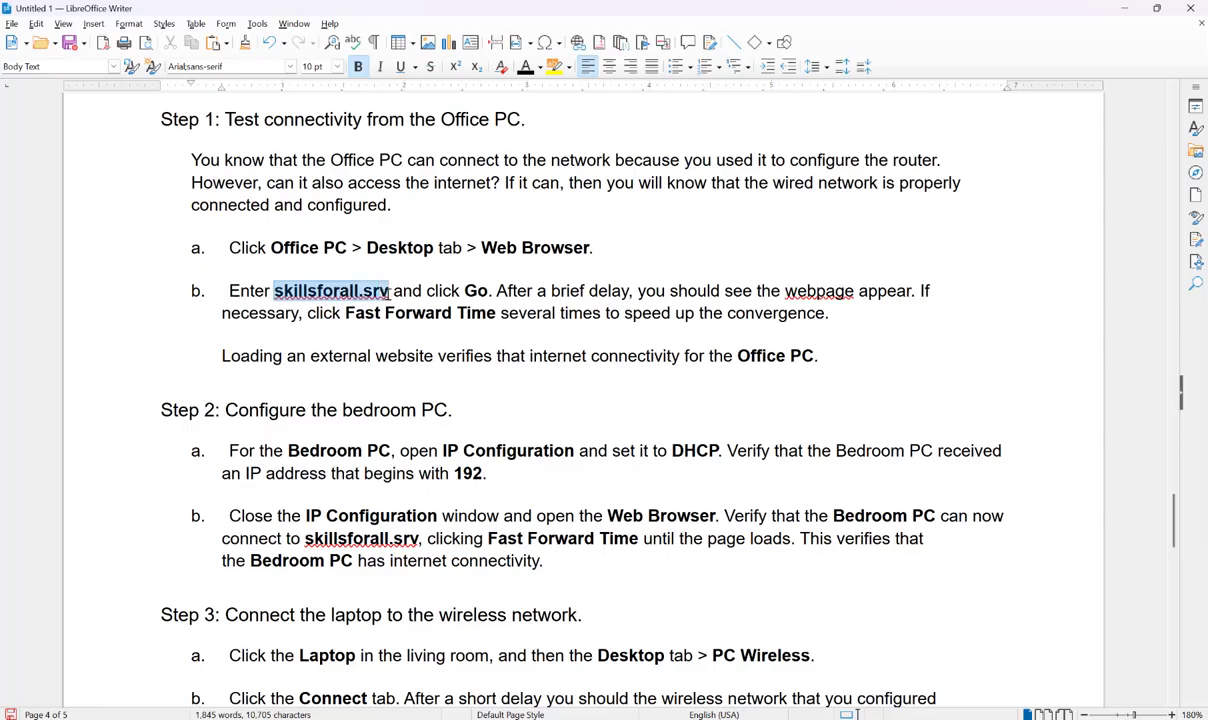
right_click(368, 296)
click(404, 321)
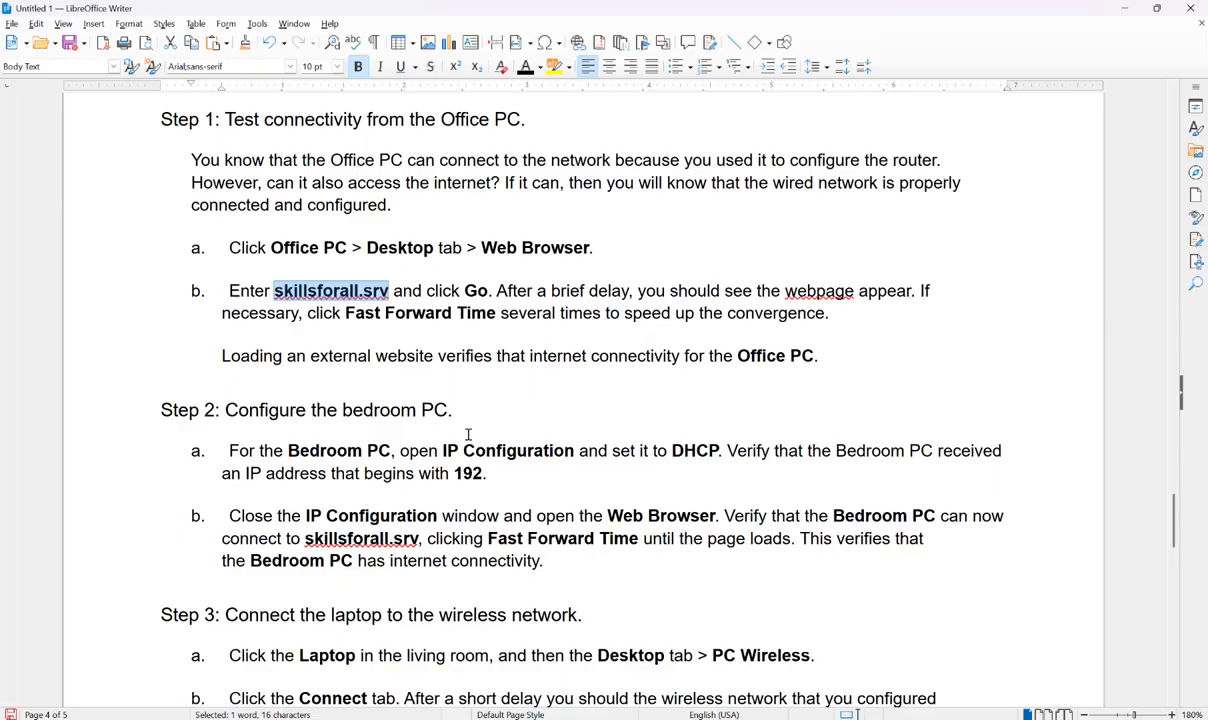
mouse_move(855, 714)
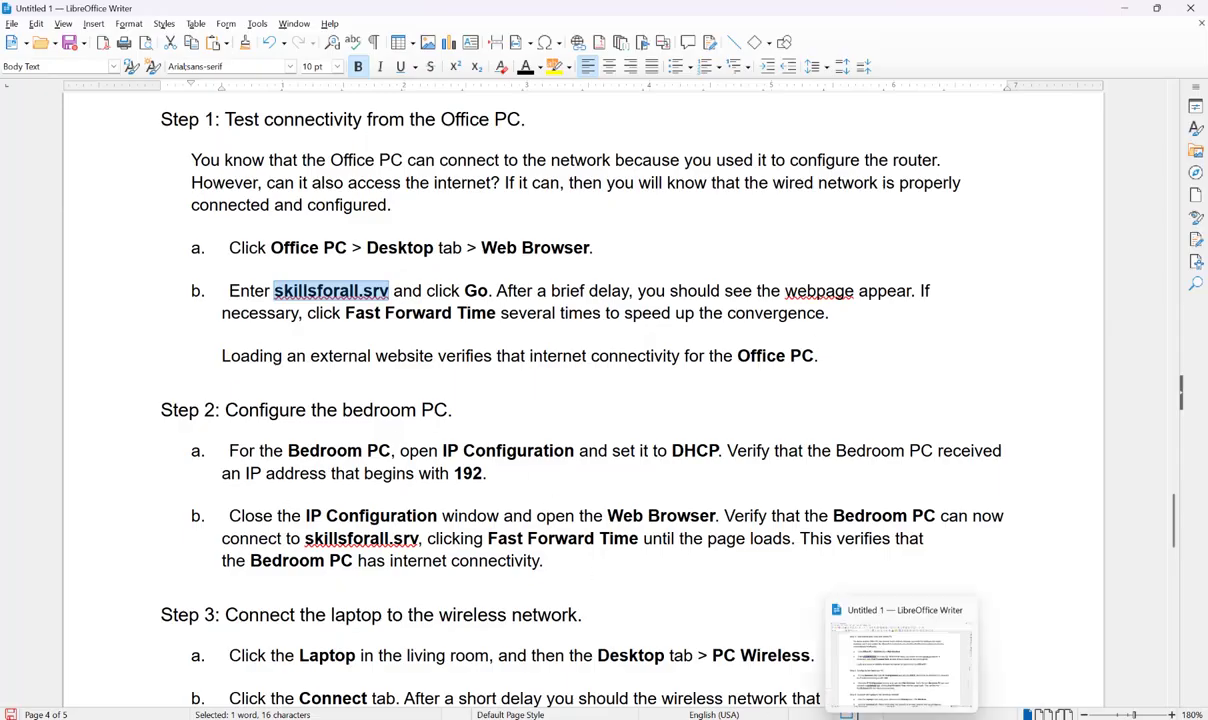
click(850, 714)
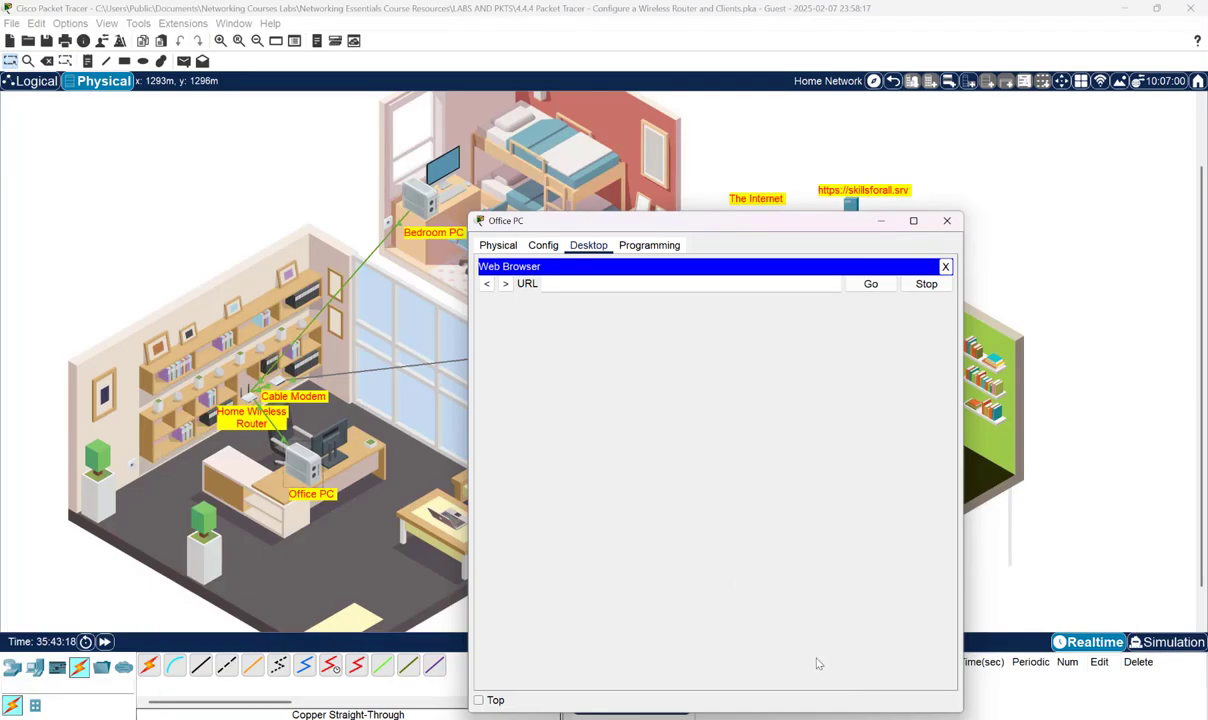
right_click(587, 282)
click(615, 349)
click(870, 284)
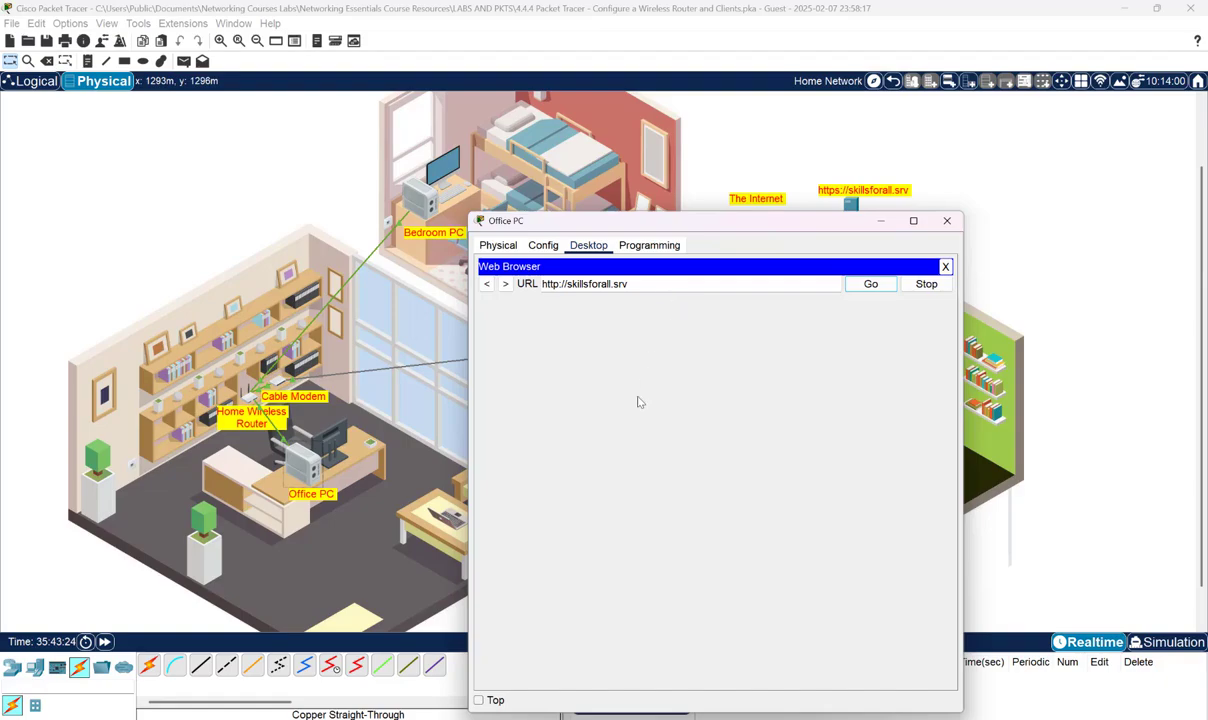
- Compare the Welcome to Skills For All page with the instructions, ending in Writer
mouse_move(907, 645)
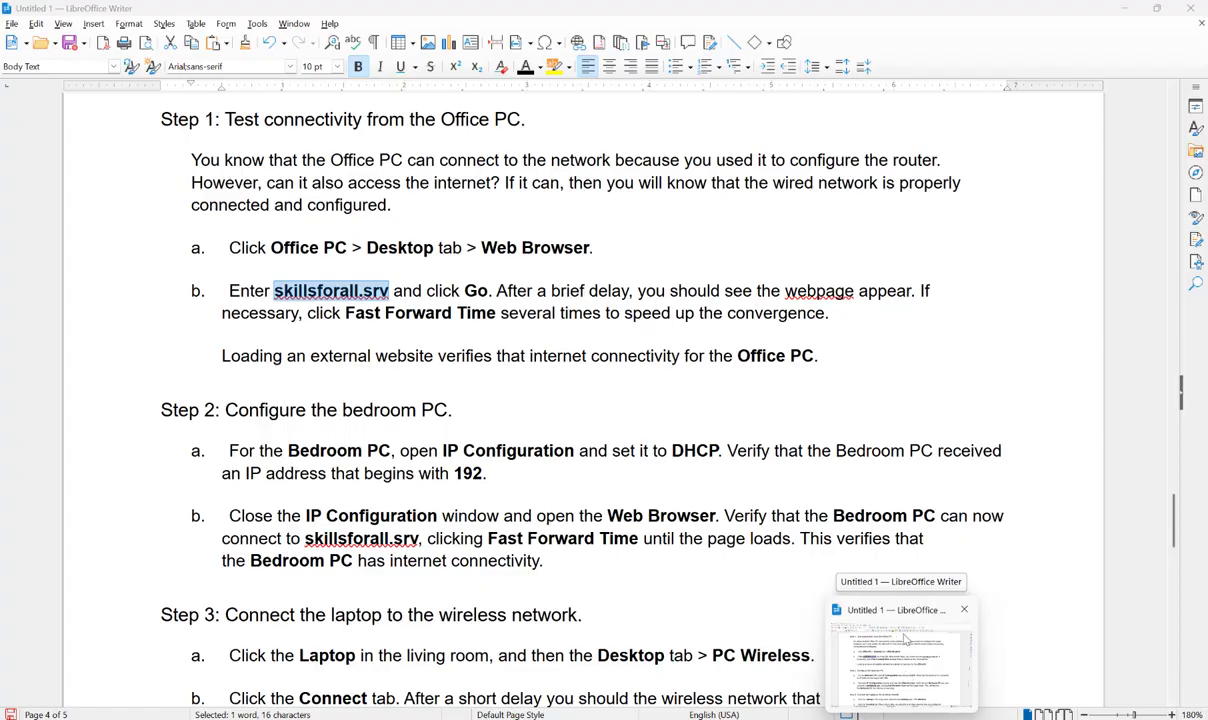
click(880, 664)
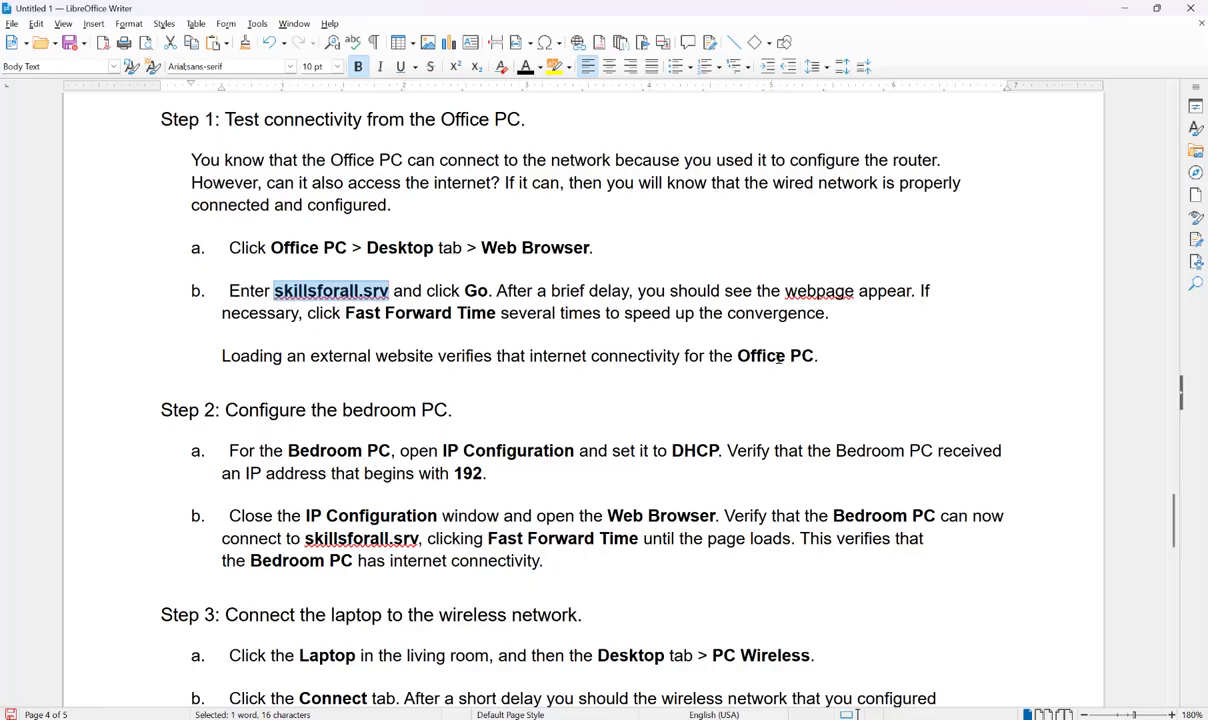
mouse_move(857, 714)
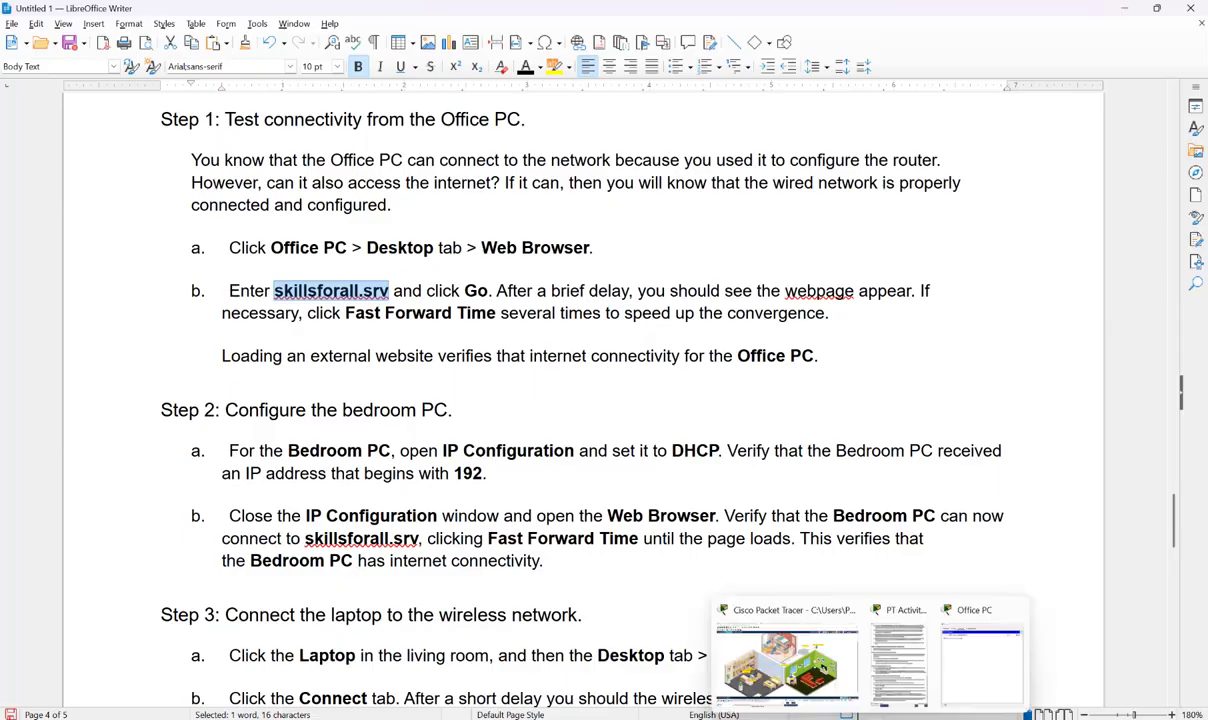
click(988, 645)
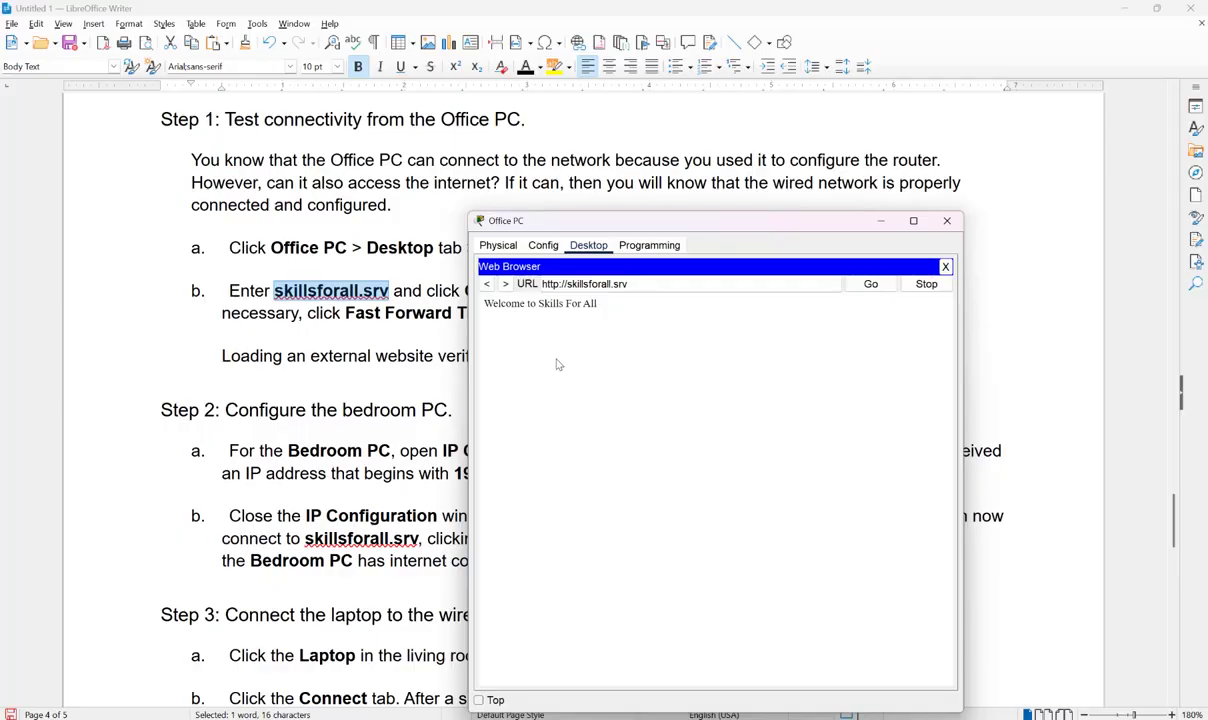
key(alt+Tab)
- Review Step 3 items e–g of the lab instructions, then minimize Writer to reveal the topology
scroll(569, 396, down, 5)
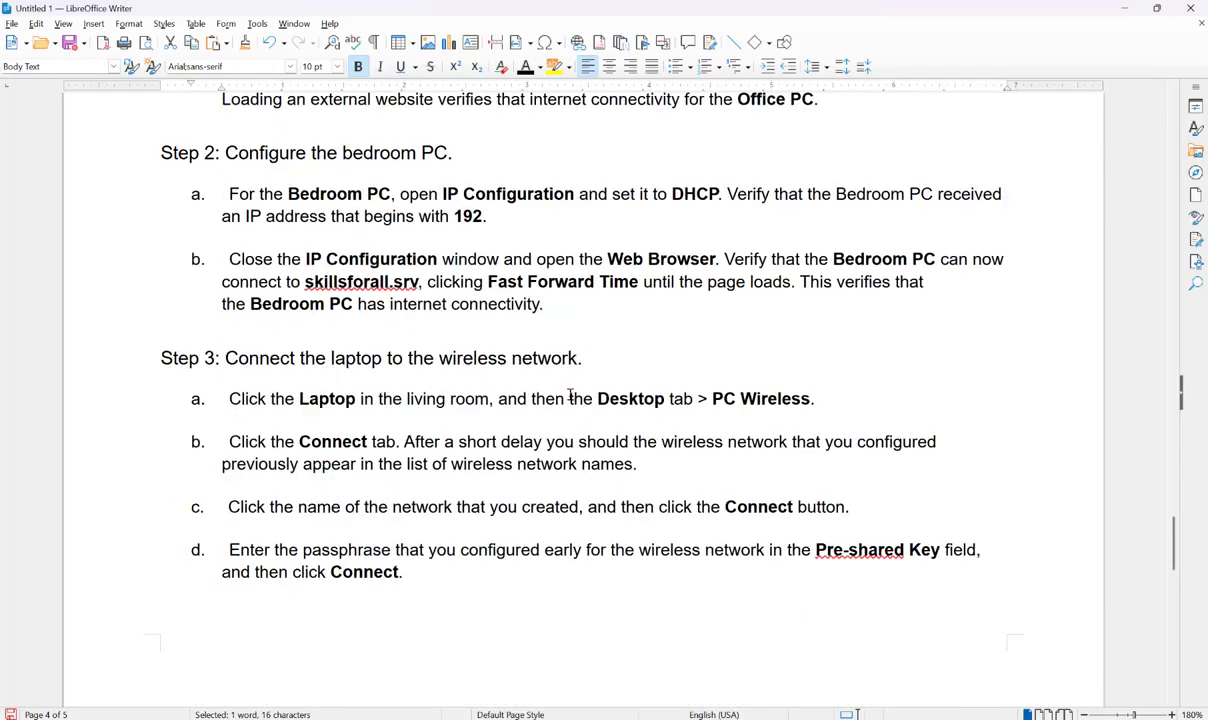
scroll(569, 396, up, 1)
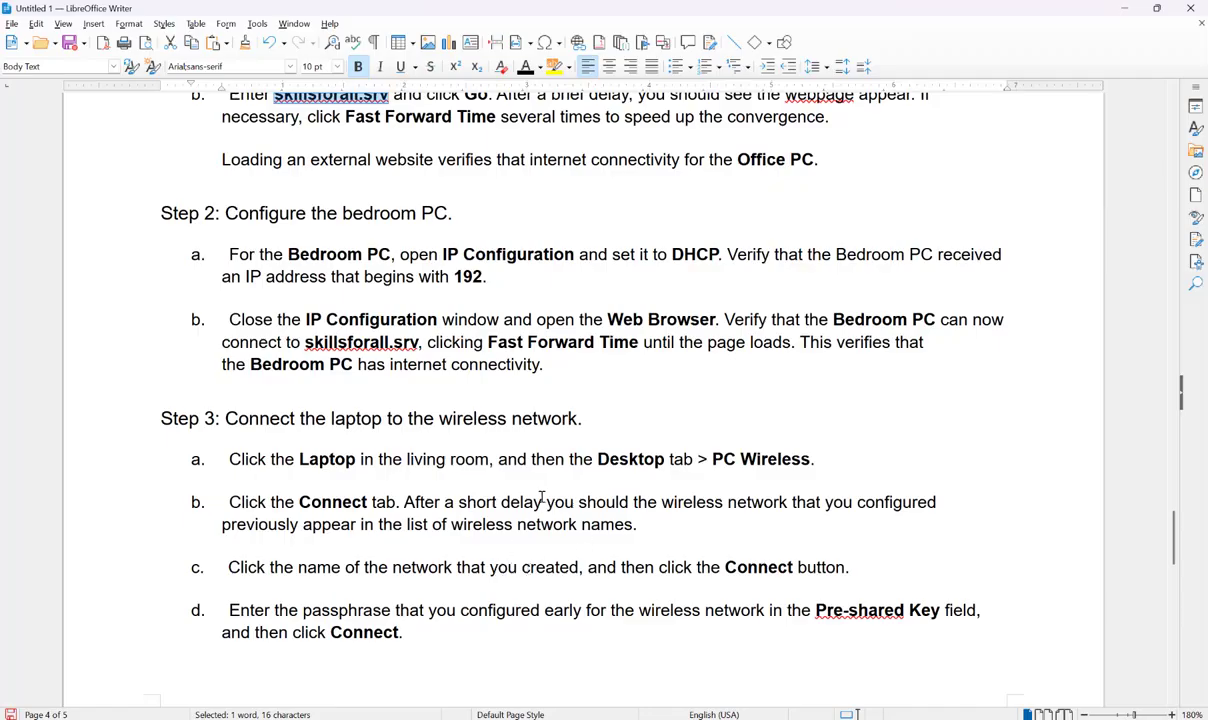
scroll(370, 360, down, 8)
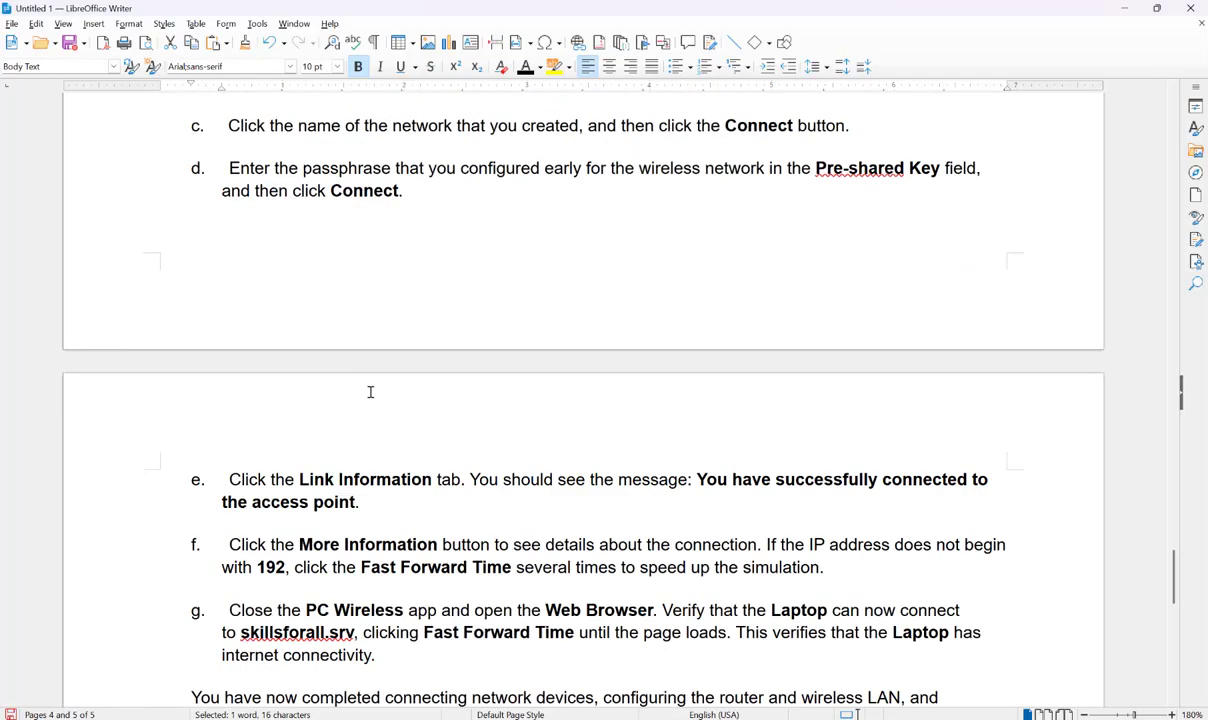
scroll(368, 390, down, 2)
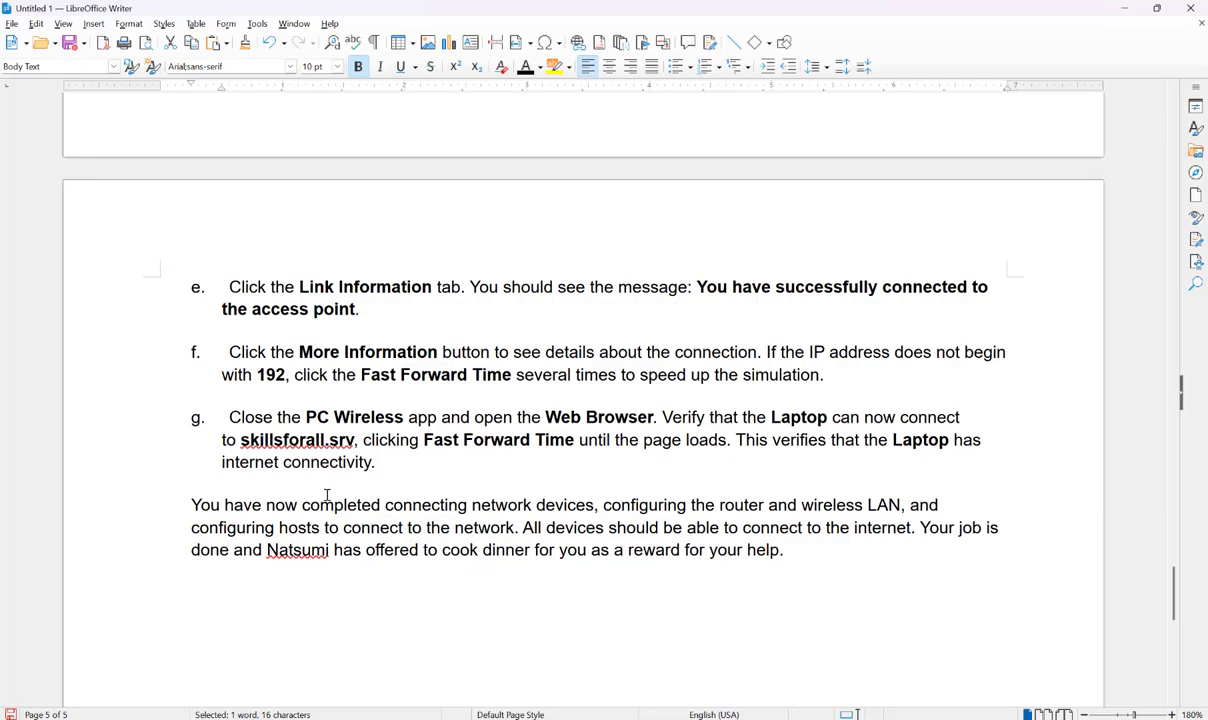
scroll(351, 420, up, 15)
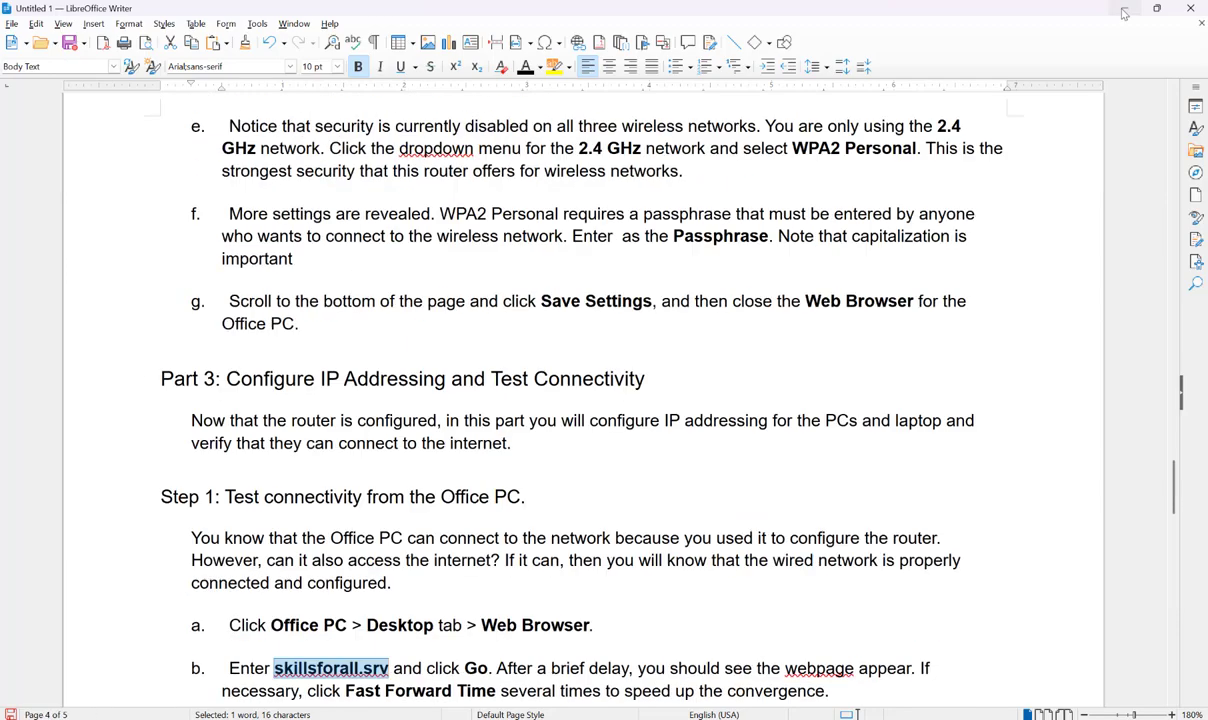
click(1125, 8)
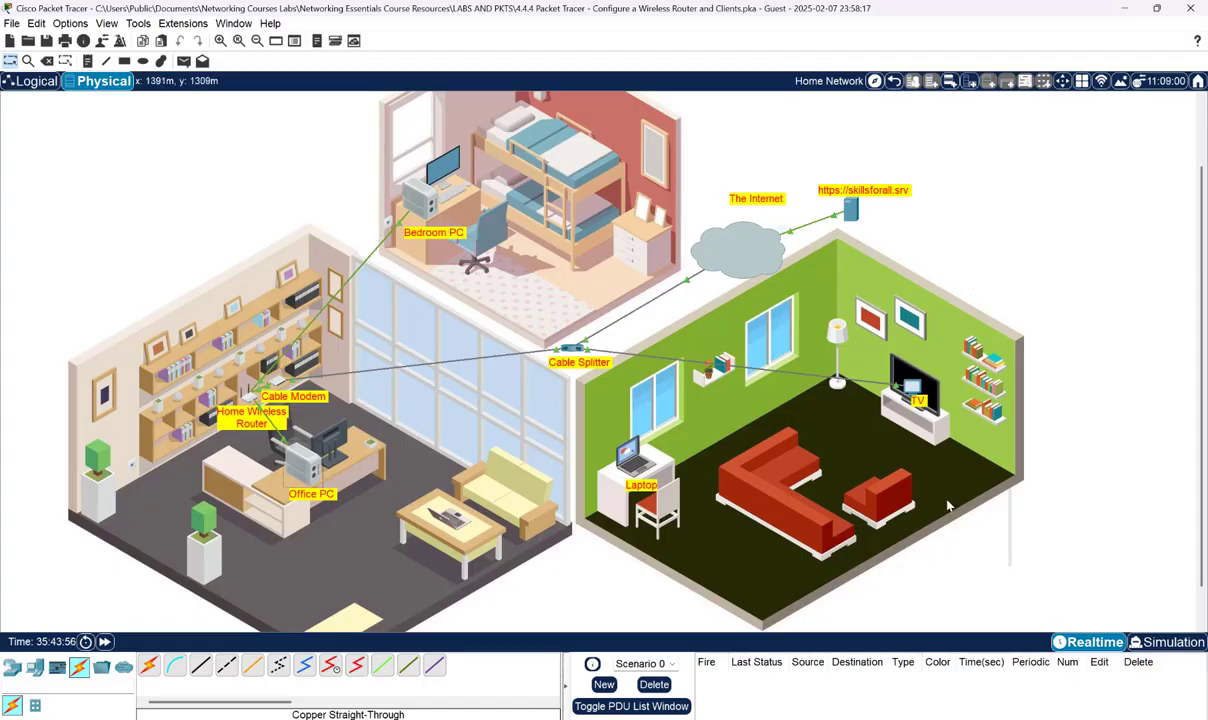
- Fast-forward the simulation clock to 35:44:02 so the home network converges
click(104, 642)
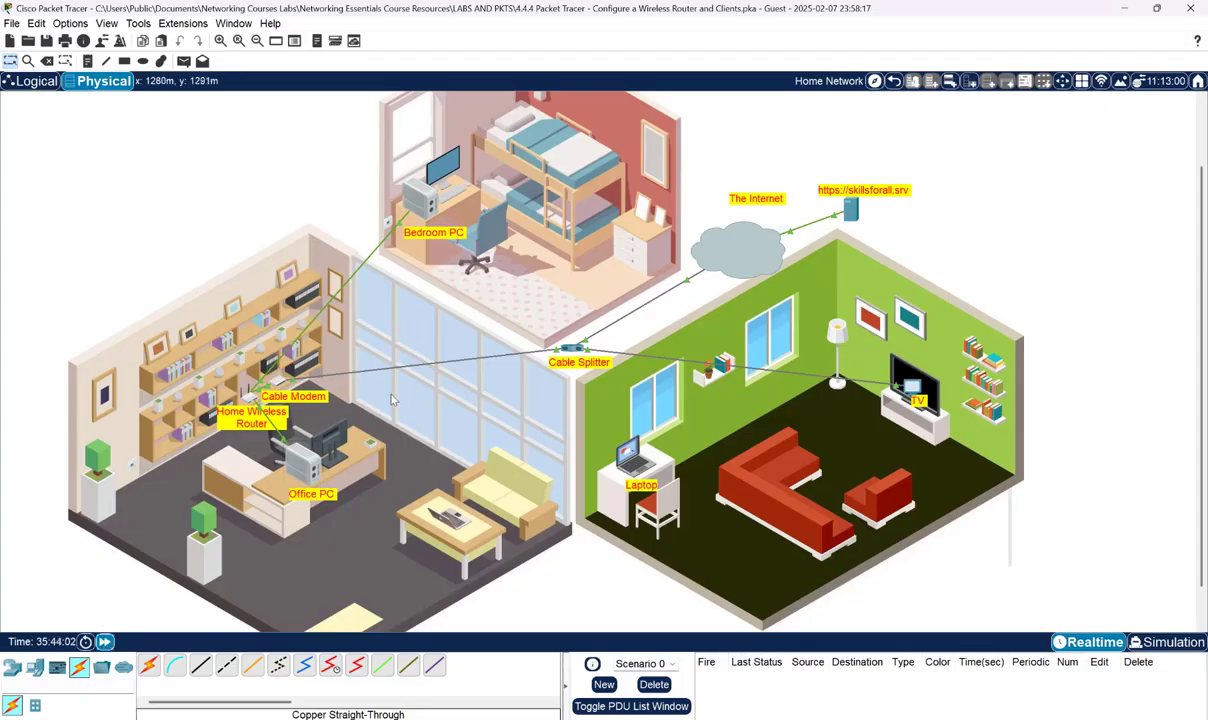